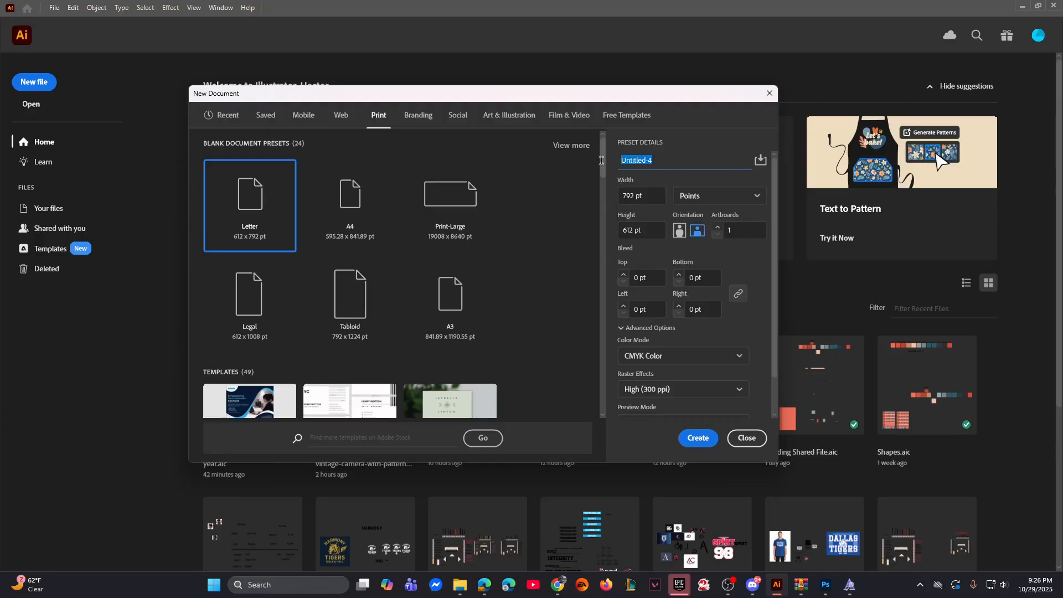
Step: Create a print document named Bird from the Letter preset in landscape, 792 x 612 pt
type("BN")
left_click(708, 436)
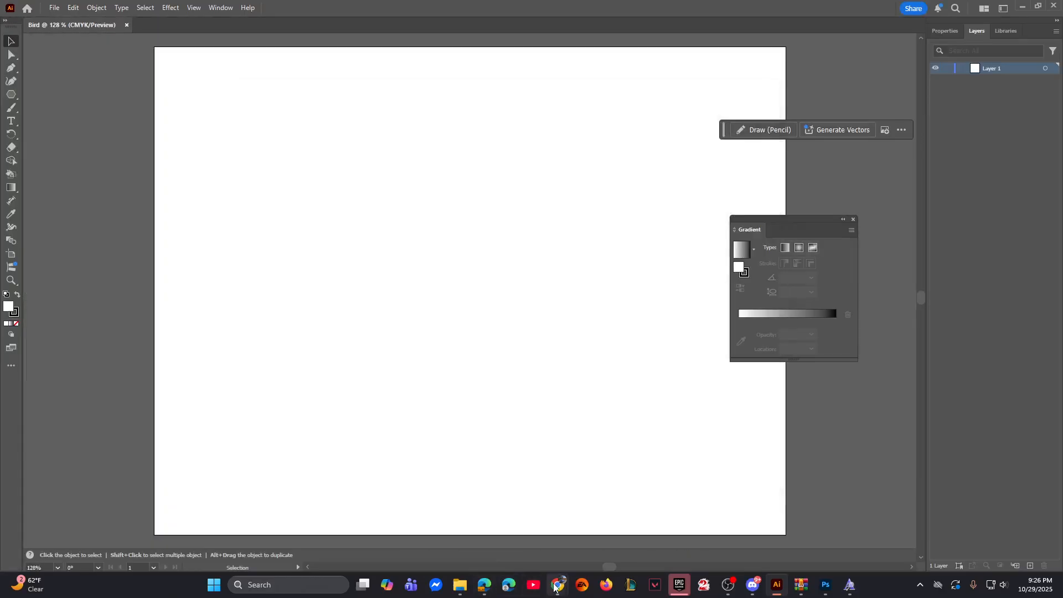
Step: Copy the geometric bird image from the Google image results in Chrome and paste it into the Bird document in Illustrator
mouse_move(556, 586)
left_click(493, 526)
right_click(829, 286)
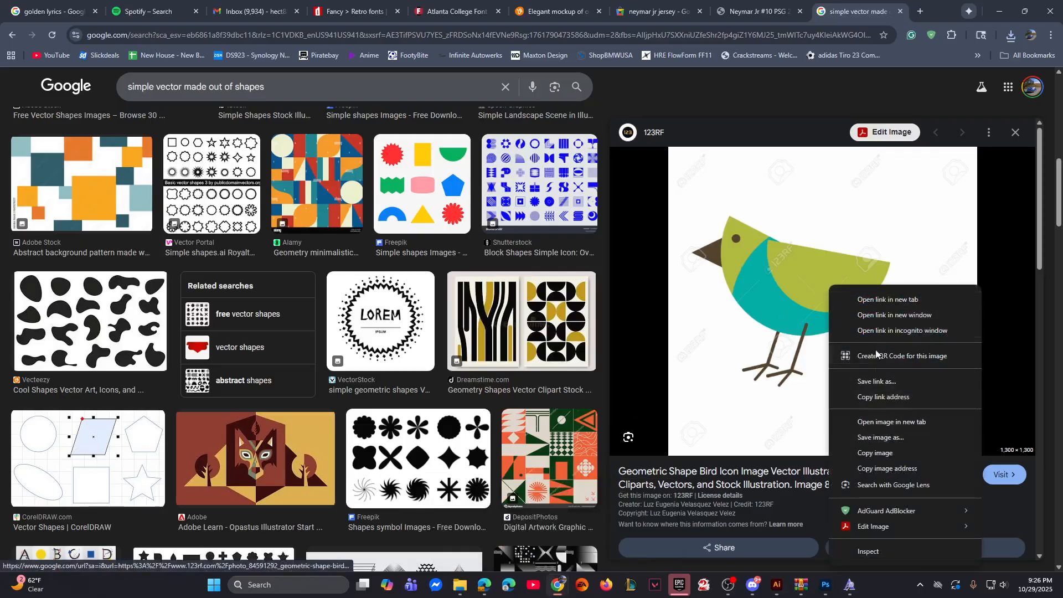
left_click(876, 453)
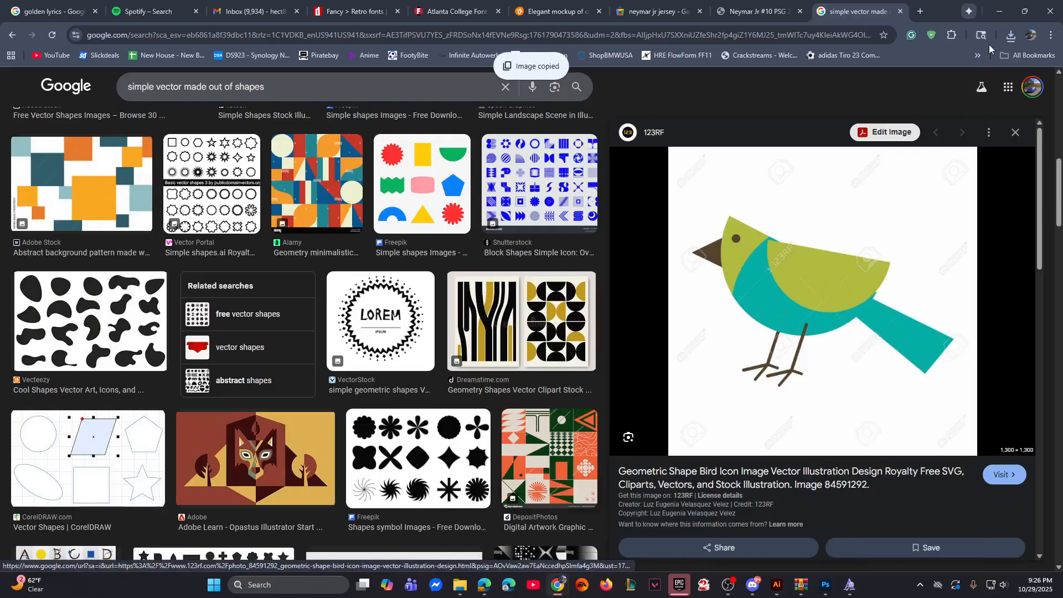
left_click(1000, 21)
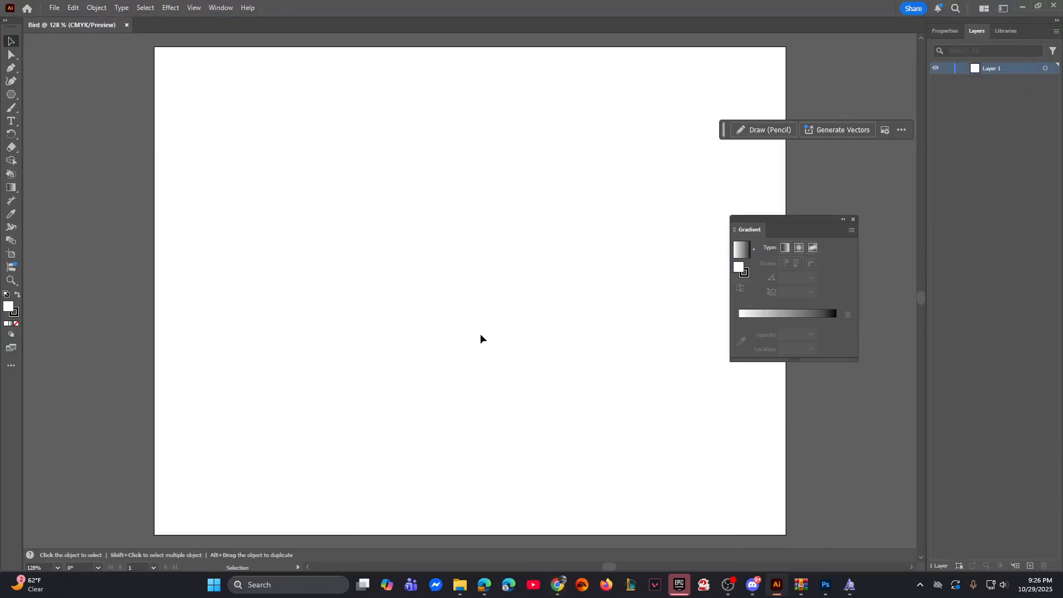
key("ctrl+v")
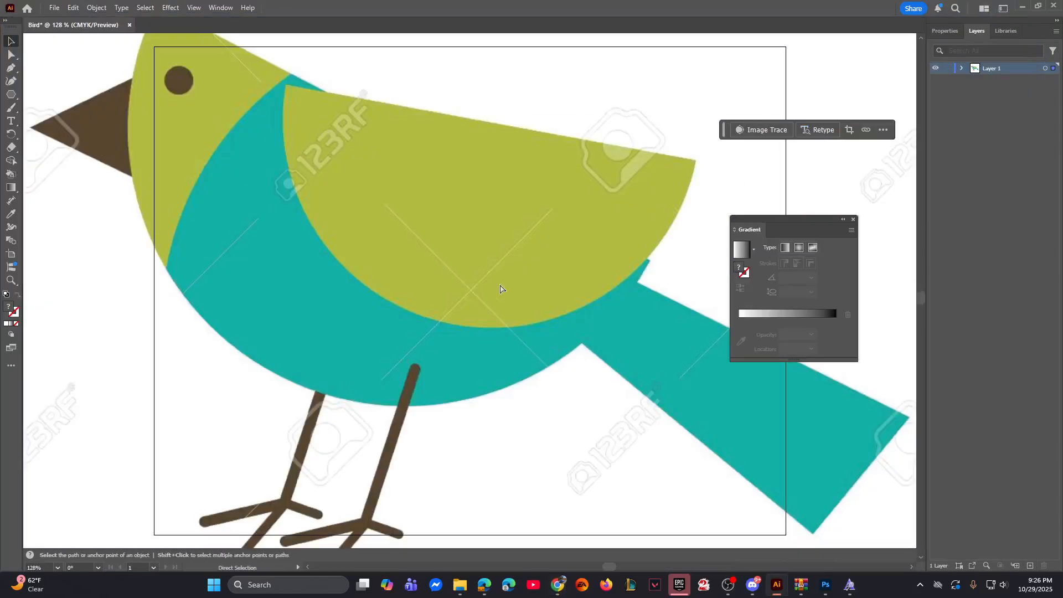
Step: Scale the pasted bird image down proportionally about its centre to fit inside the artboard
key("ctrl+minus")
key("ctrl+minus")
key("ctrl+minus")
key("ctrl+minus")
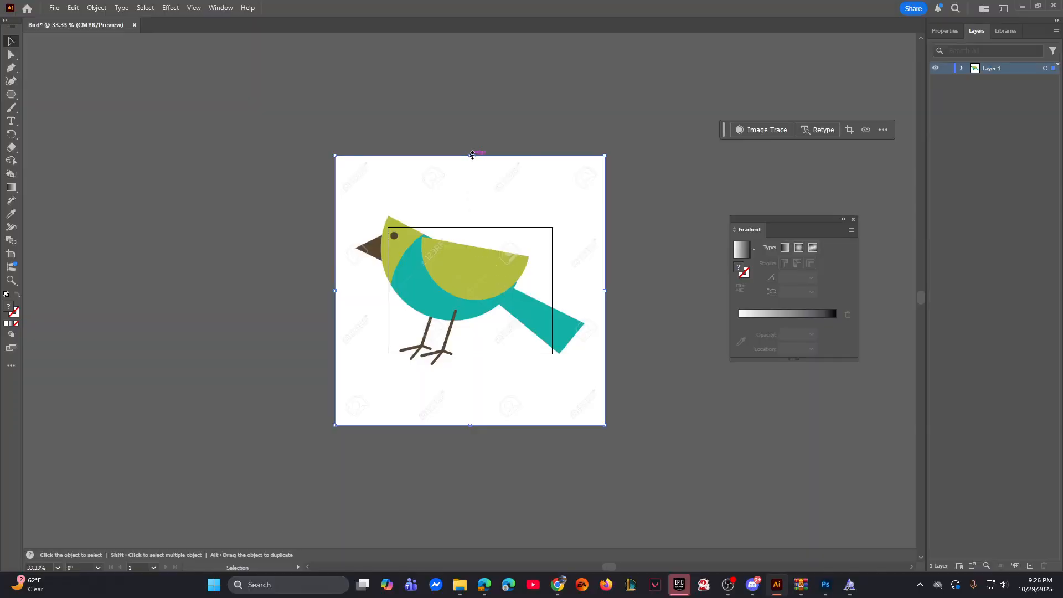
left_click_drag(472, 155, 466, 224)
left_click(468, 204)
left_click(56, 8)
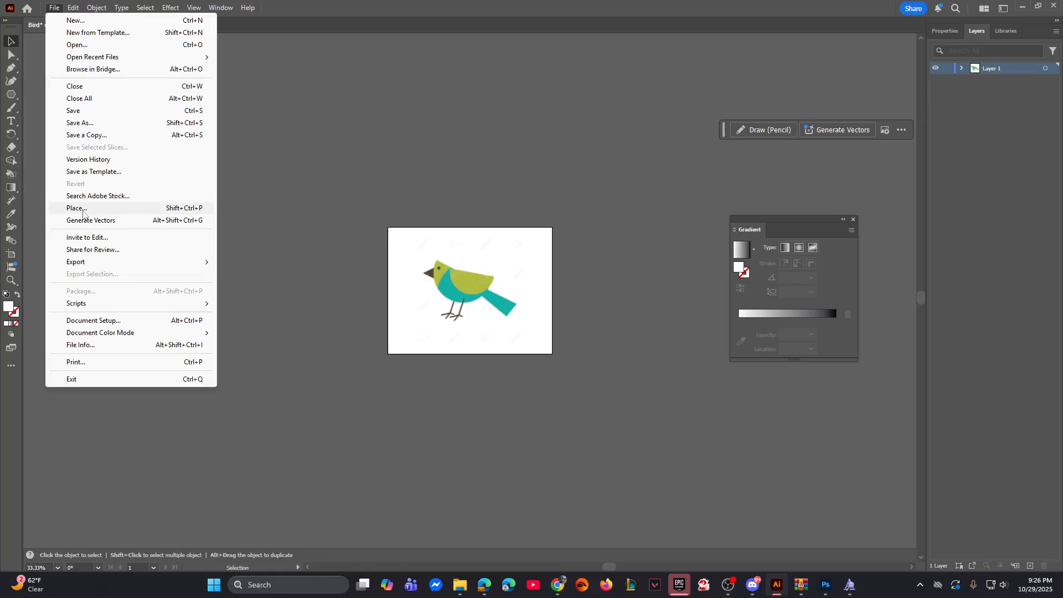
left_click(449, 168)
Step: Scale the bird image down slightly more about its centre to widen the margins to the artboard edges
left_click(487, 285)
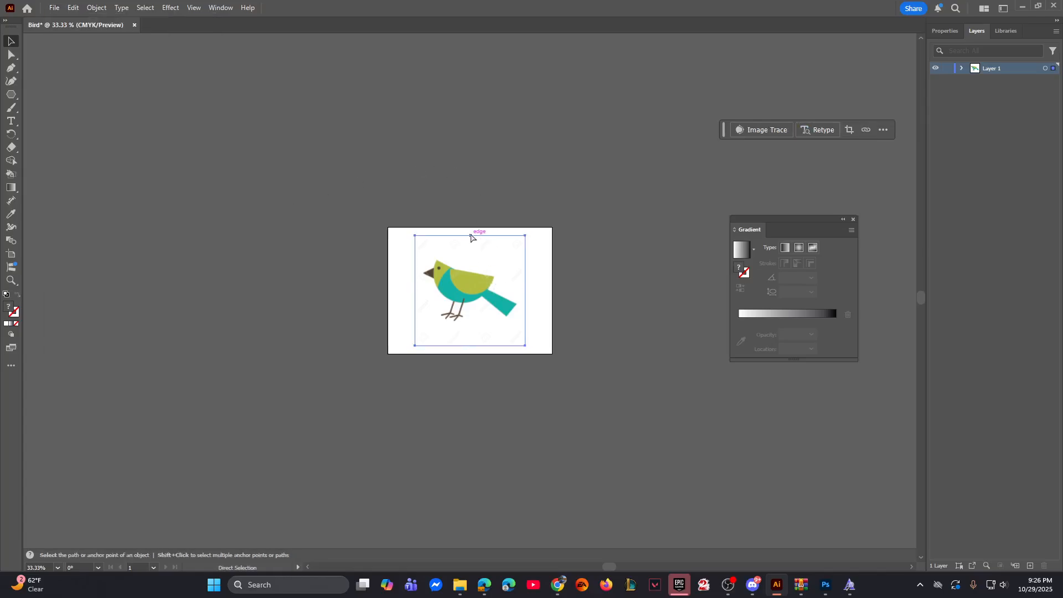
key("ctrl+equal")
key("ctrl+equal")
mouse_move(463, 184)
left_mouse_down()
mouse_move(468, 175)
mouse_move(461, 203)
mouse_move(464, 146)
mouse_move(444, 227)
mouse_move(463, 190)
left_mouse_up()
left_click(610, 157)
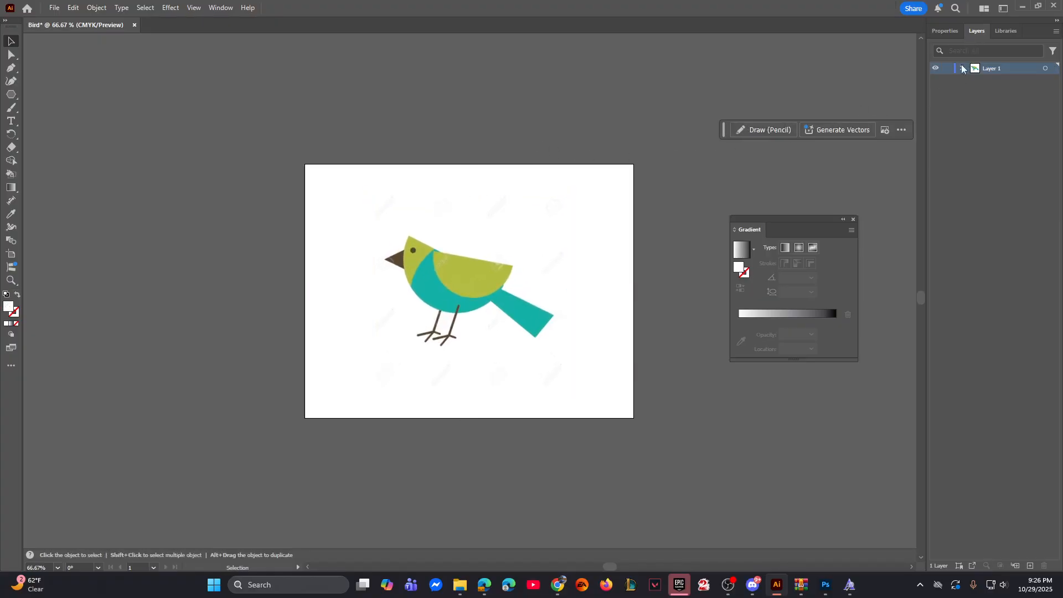
Step: Turn Layer 1 with the bird image into a template layer and add a new layer above it
left_click(1056, 32)
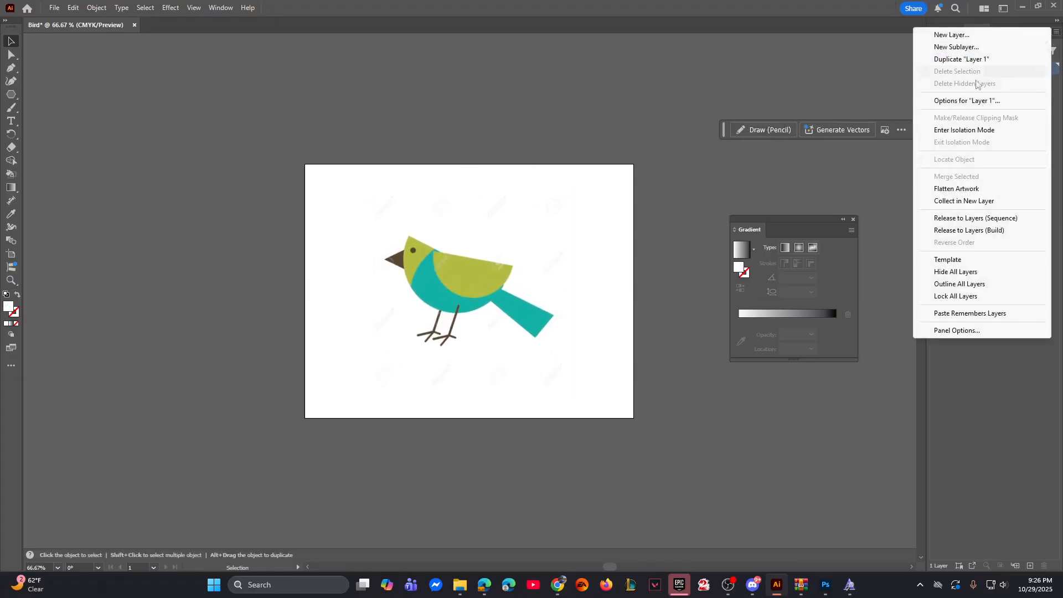
left_click(954, 261)
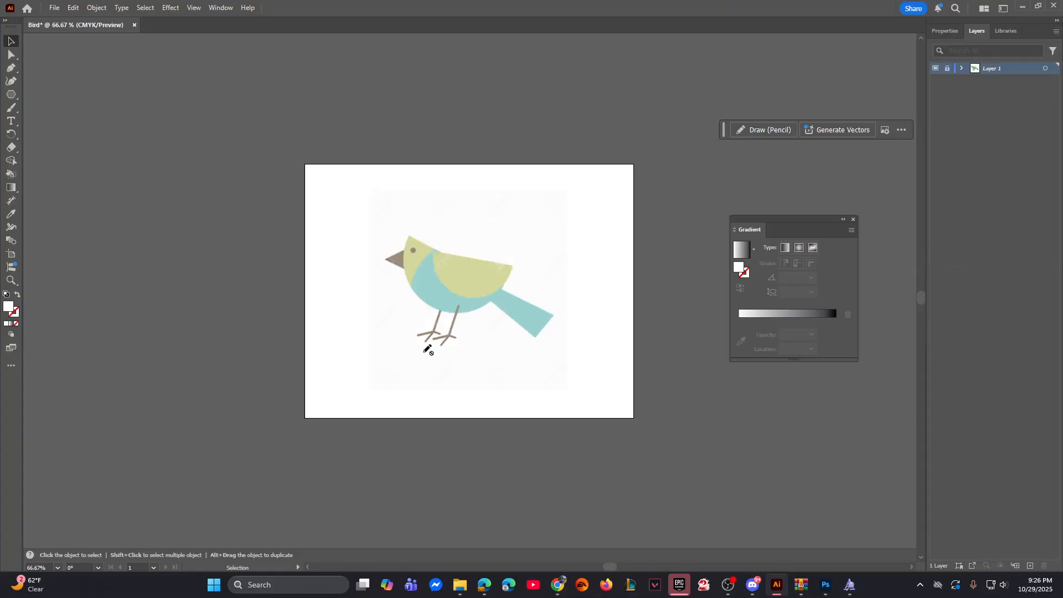
left_click(1030, 565)
Step: Draw a circle over the bird's head with the Ellipse tool and give it a red stroke with no fill
left_click(10, 97)
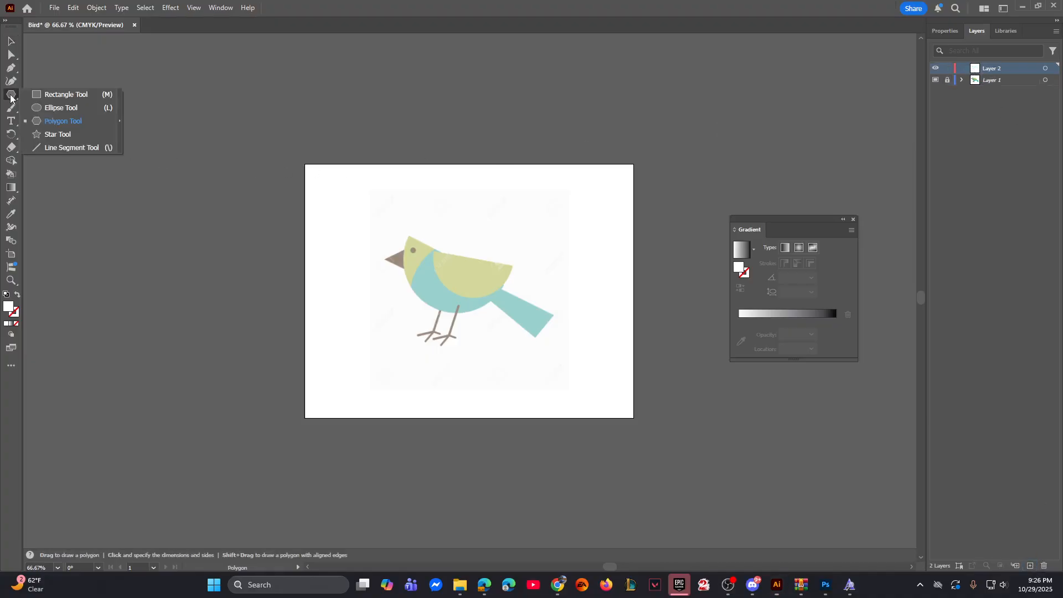
left_click(59, 109)
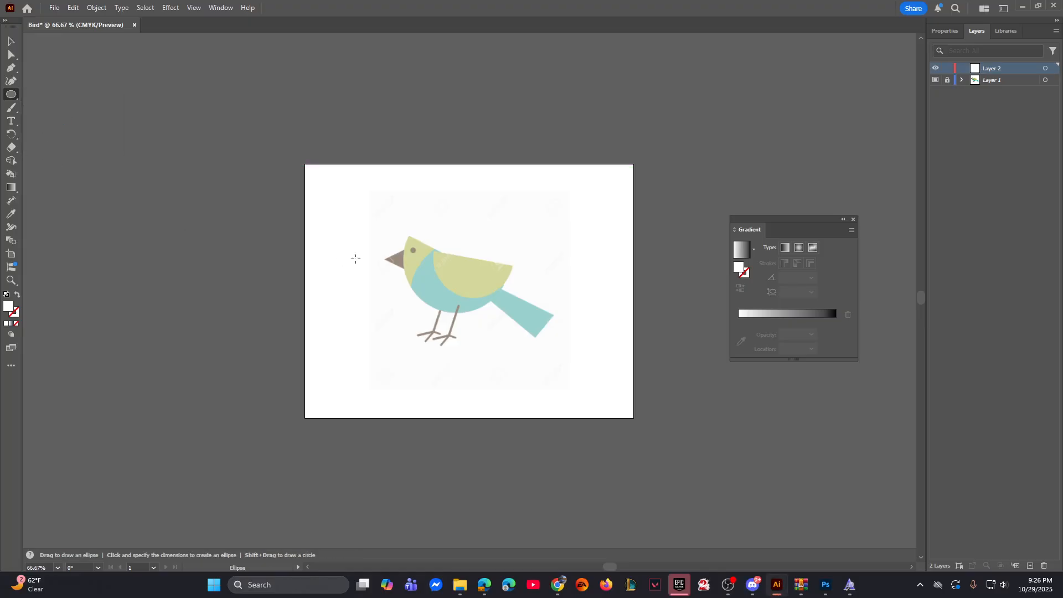
key("ctrl+equal")
key("ctrl+equal")
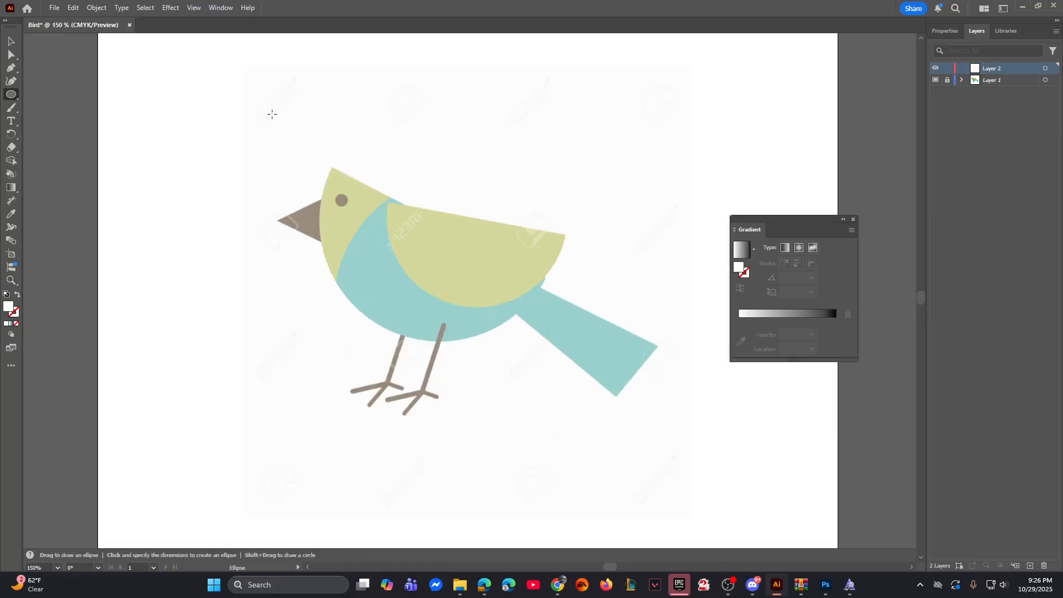
left_click_drag(284, 111, 394, 221)
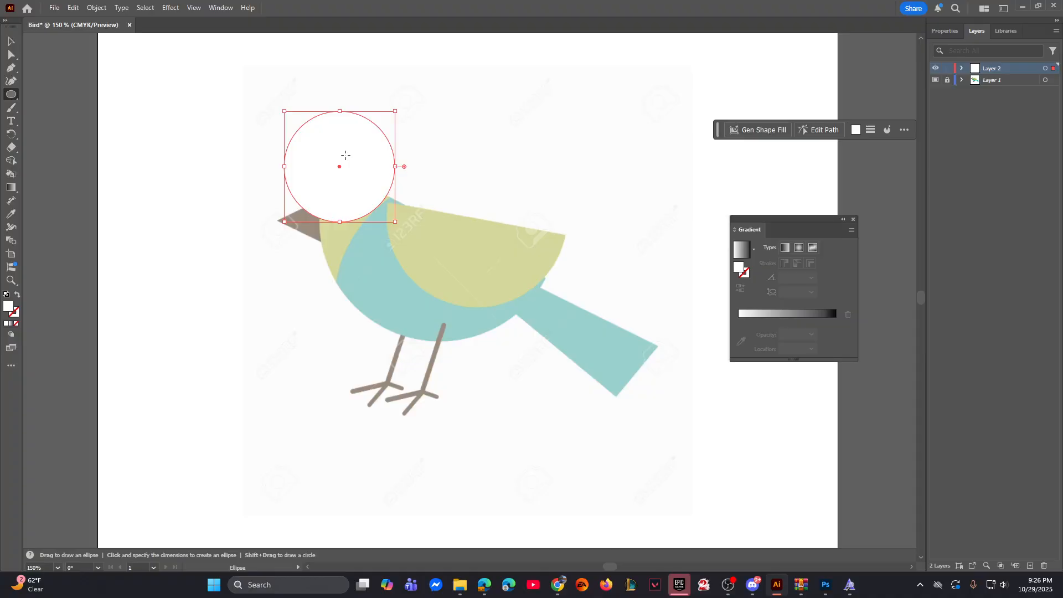
double_click(9, 308)
left_click_drag(485, 315, 507, 290)
left_click(624, 294)
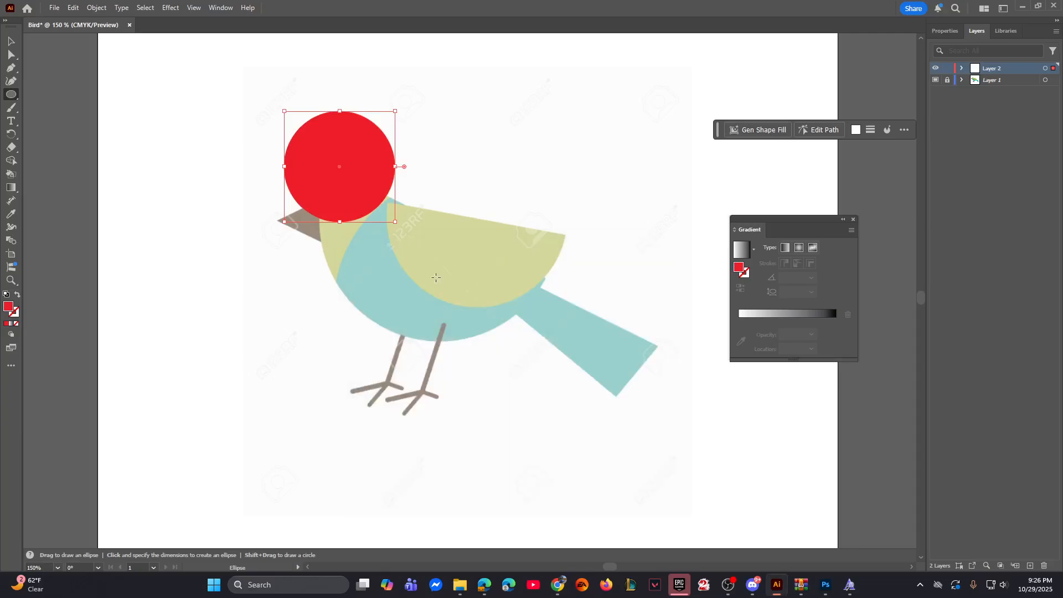
left_click(18, 297)
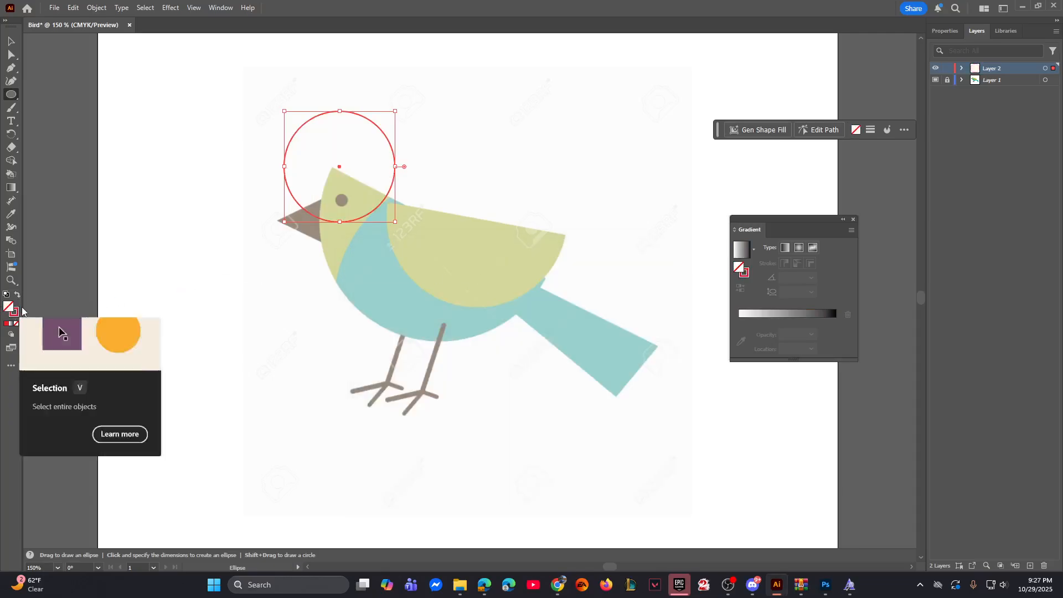
key("ctrl+plus")
key("ctrl+plus")
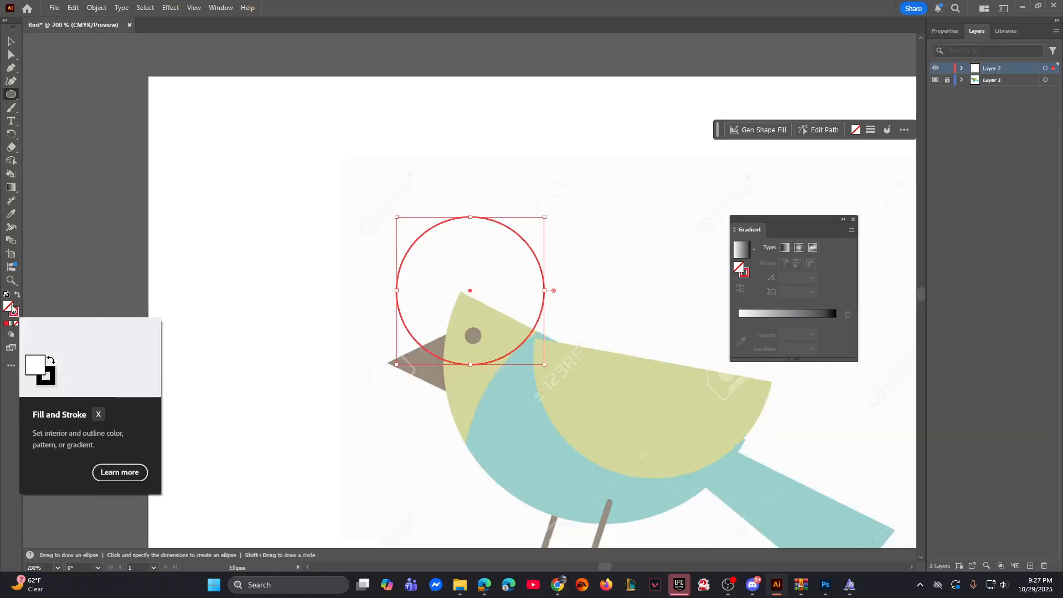
key("space")
left_click_drag(140, 233, 287, 227)
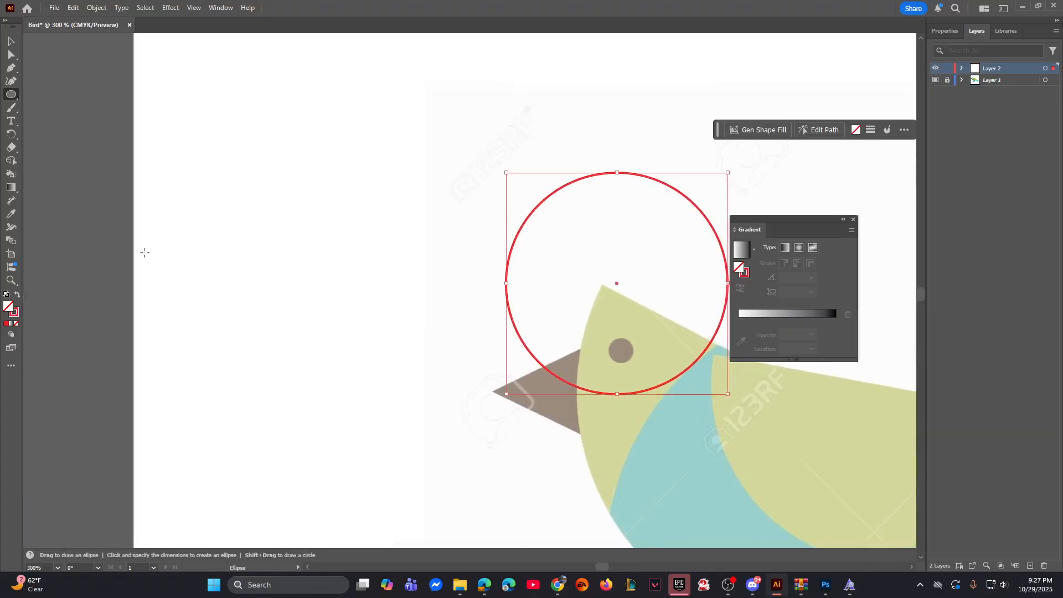
left_click(15, 314)
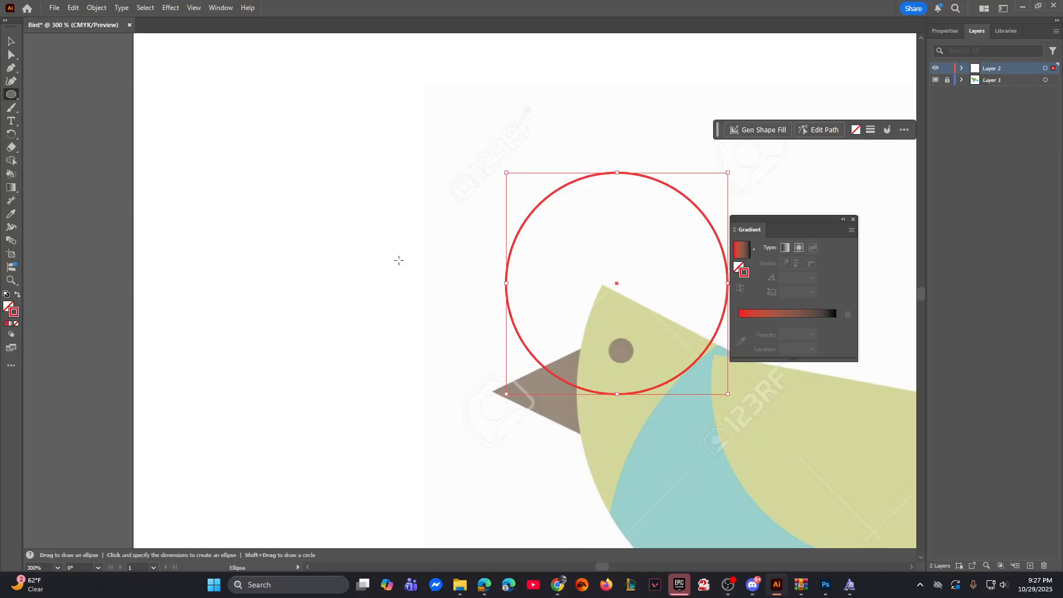
key("ctrl+minus")
key("ctrl+minus")
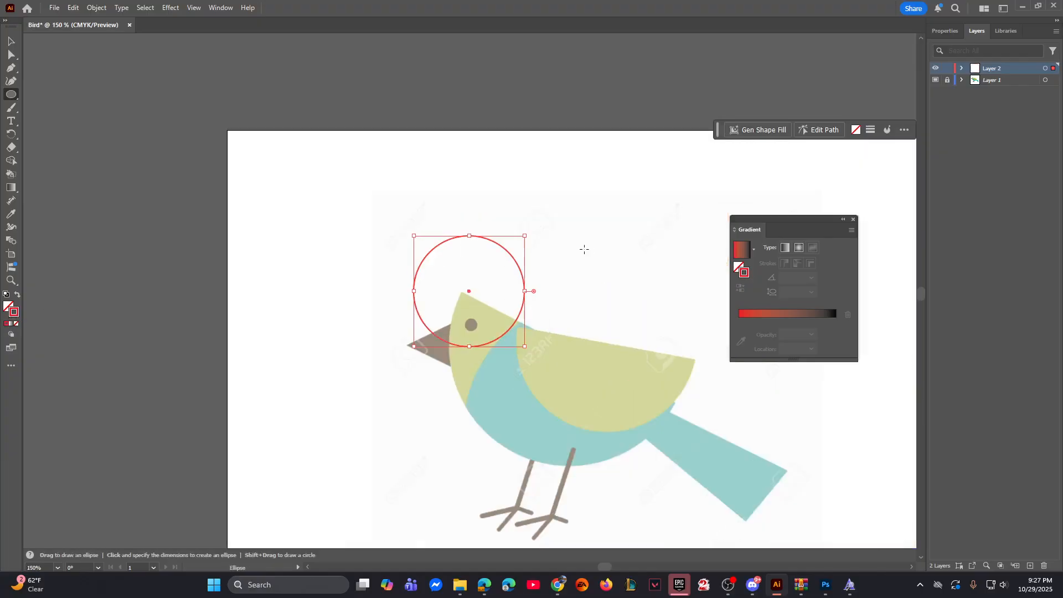
Step: Delete the red circle over the bird's head
left_click(12, 42)
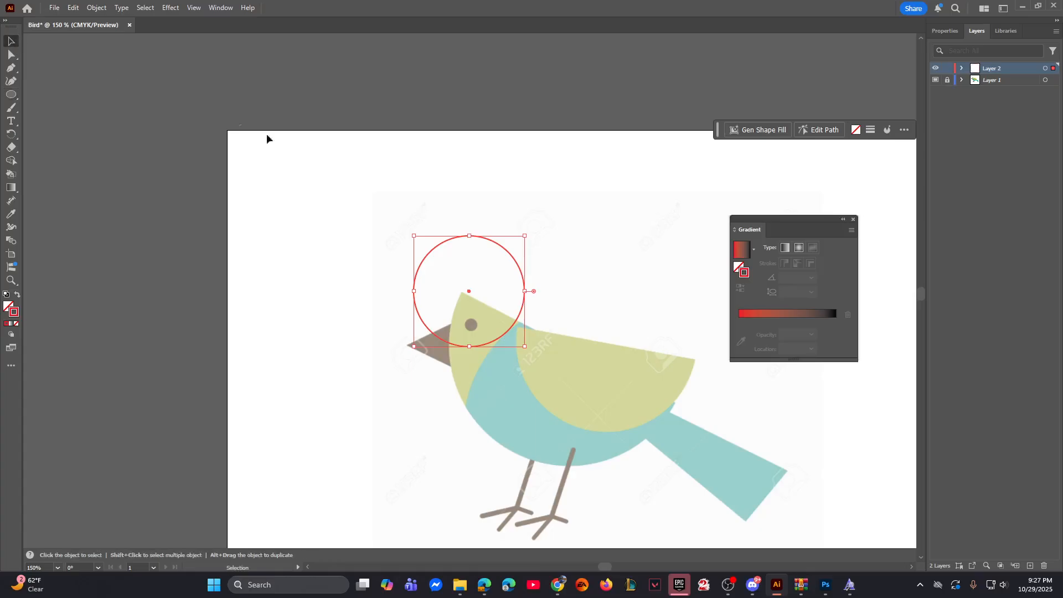
left_click_drag(389, 218, 468, 267)
key("Delete")
Step: Draw a red-outlined circle whose edge follows the curved boundary between the bird's green head and blue body
left_click_drag(537, 285, 400, 240)
left_click(11, 94)
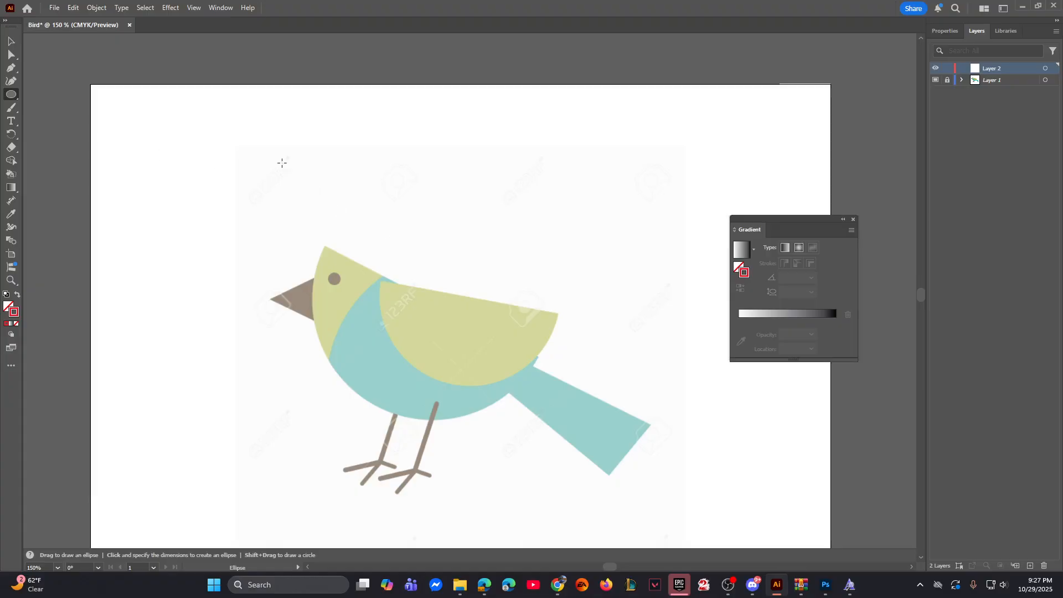
left_click_drag(271, 147, 551, 378)
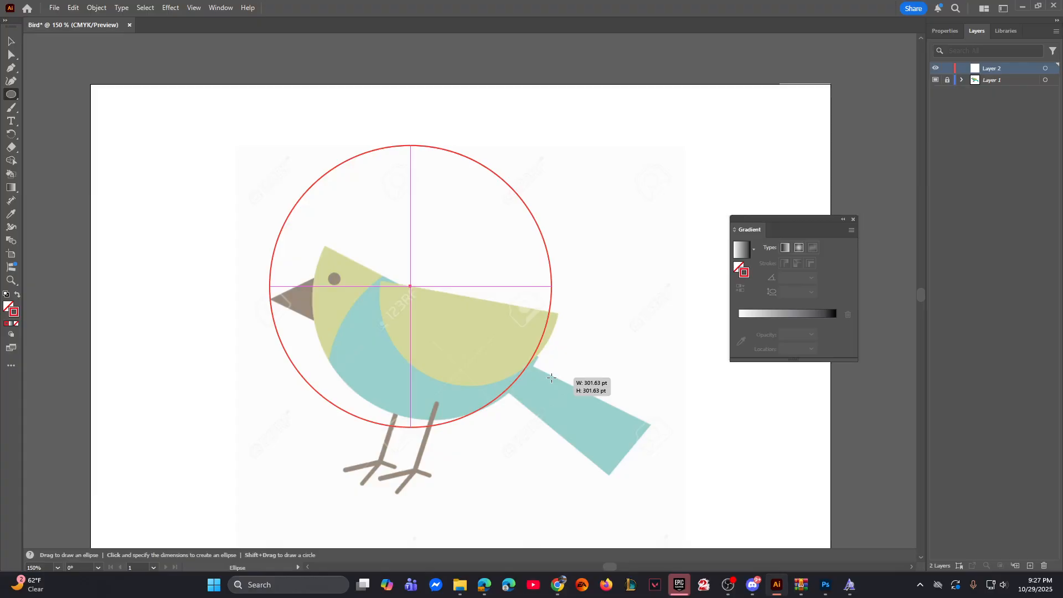
left_click_drag(551, 378, 576, 469)
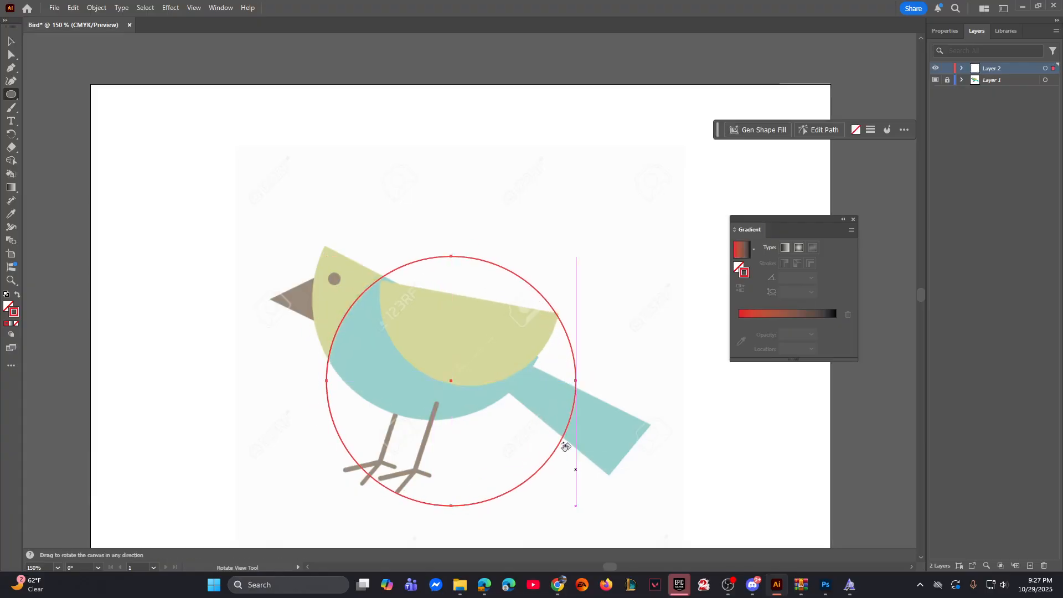
Step: Draw a second circle whose edge follows the outer curve of the bird's head and belly
key("ctrl+equal")
key("ctrl+equal")
key("space")
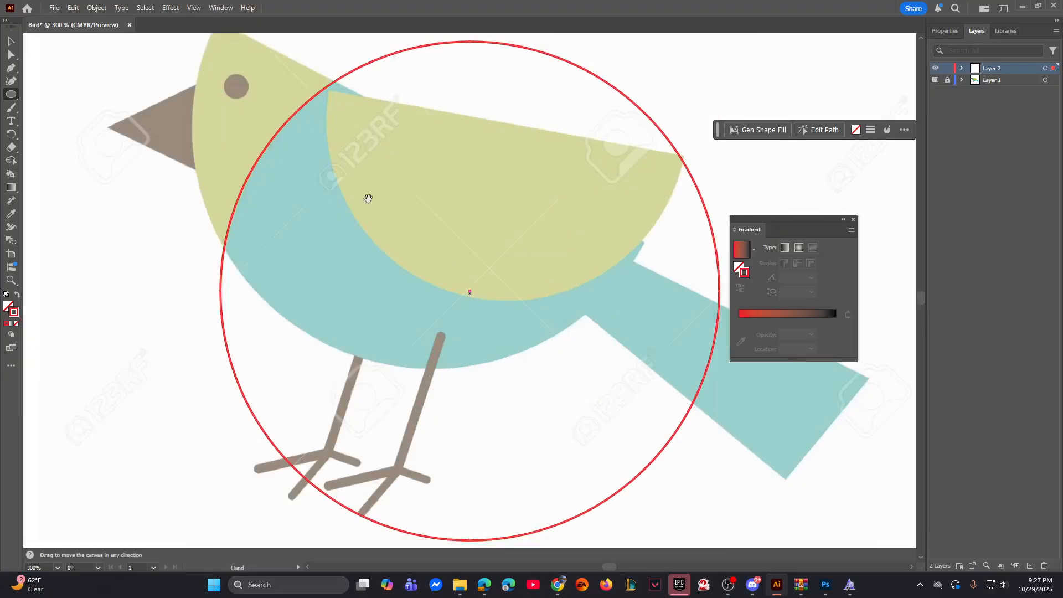
left_click_drag(327, 190, 413, 308)
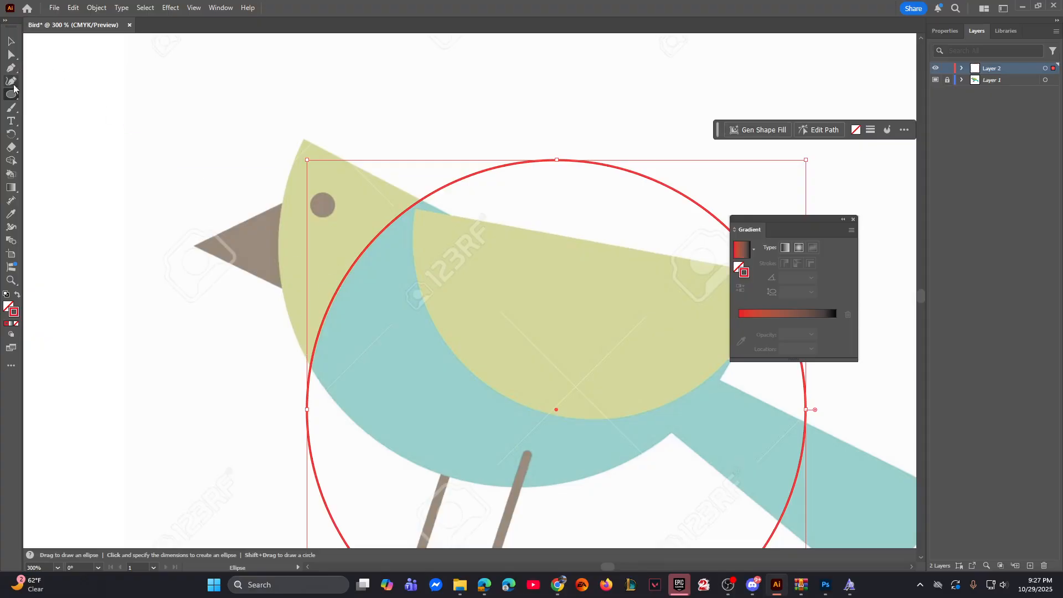
key("ctrl+minus")
key("ctrl+minus")
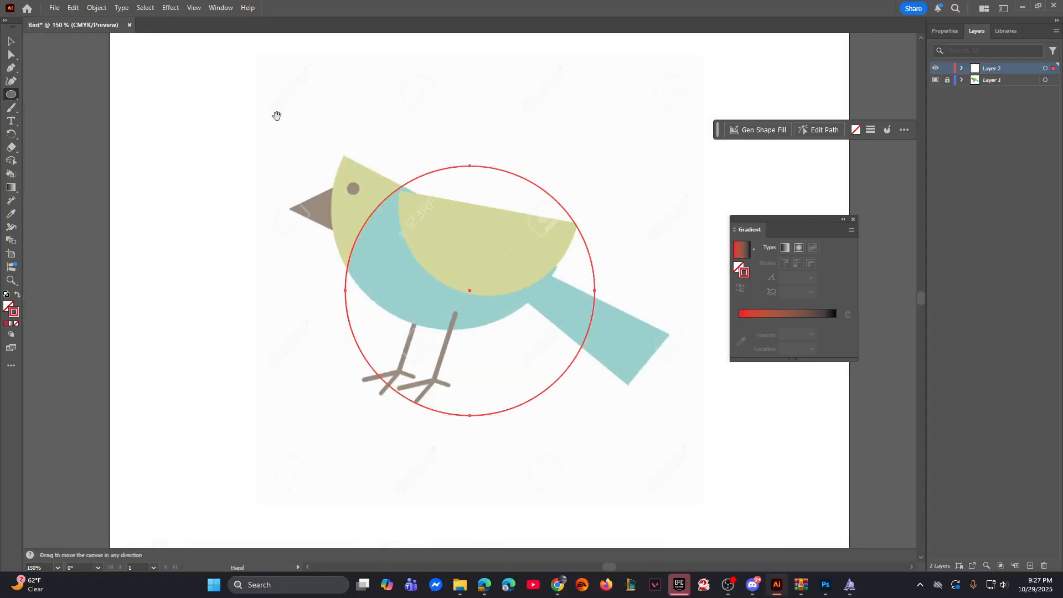
mouse_move(339, 118)
left_mouse_down()
mouse_move(412, 200)
mouse_move(571, 303)
mouse_move(592, 291)
mouse_move(572, 301)
left_mouse_up()
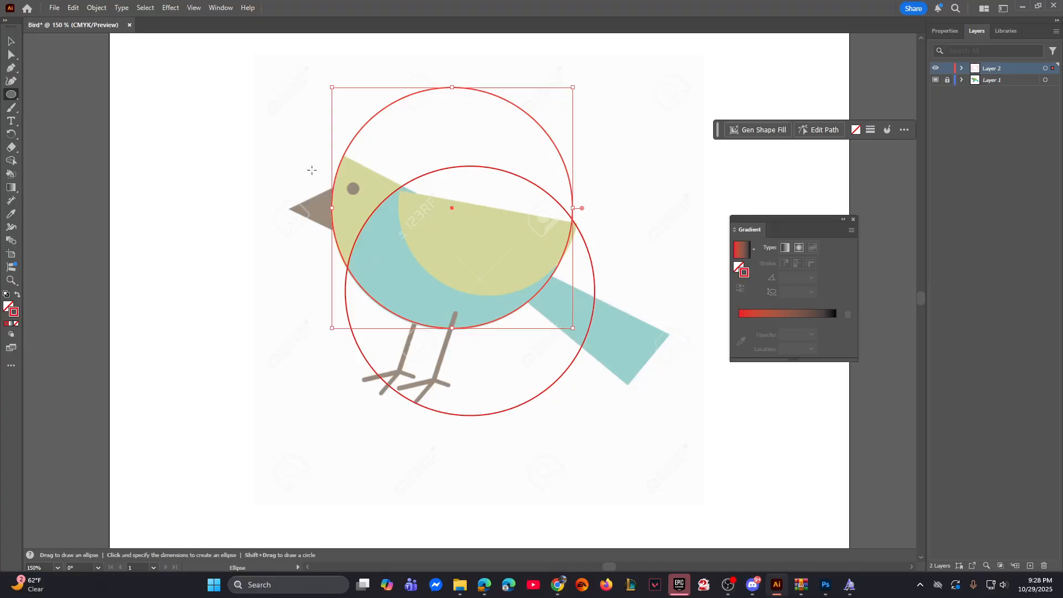
Step: Draw a third circle whose edge follows the curved lower edge of the bird's wing, and deselect it
key("ctrl+equal")
key("ctrl+equal")
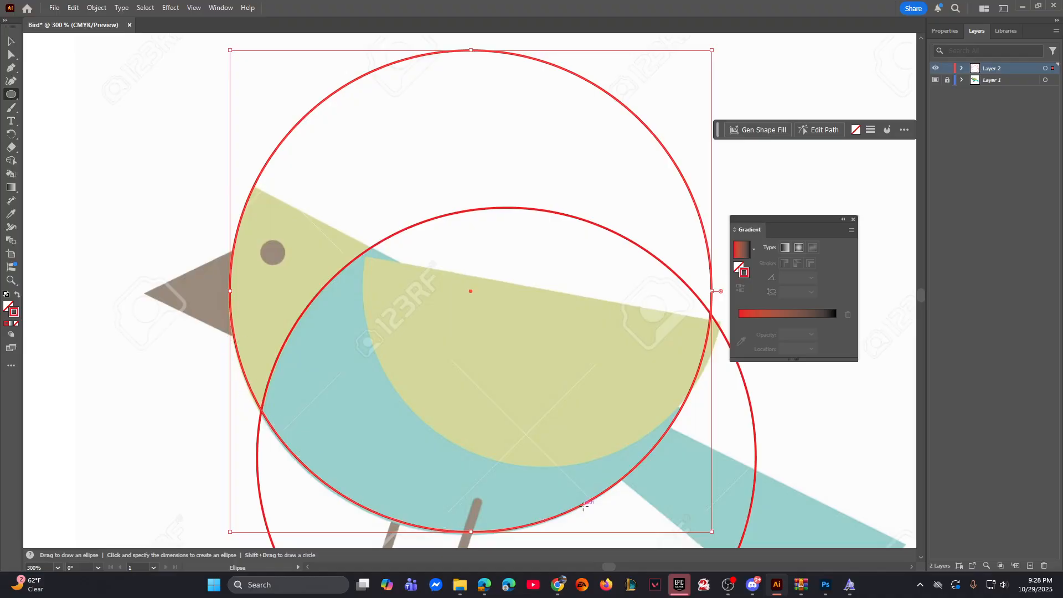
key("space")
left_click_drag(579, 316, 436, 318)
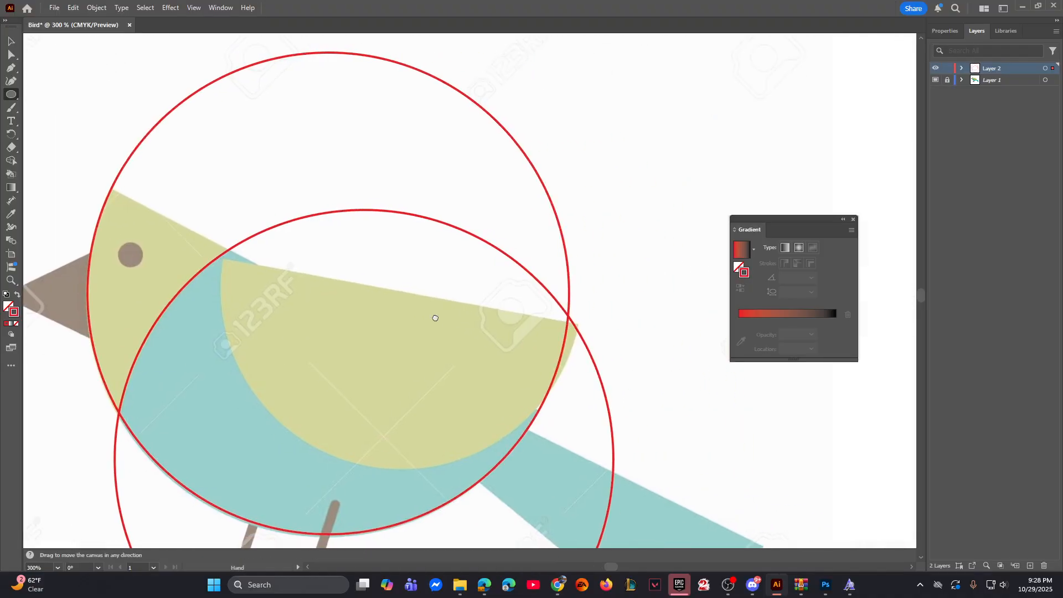
mouse_move(180, 161)
left_mouse_down()
mouse_move(215, 195)
mouse_move(474, 352)
mouse_move(414, 326)
mouse_move(527, 373)
mouse_move(575, 335)
mouse_move(563, 328)
mouse_move(579, 334)
left_mouse_up()
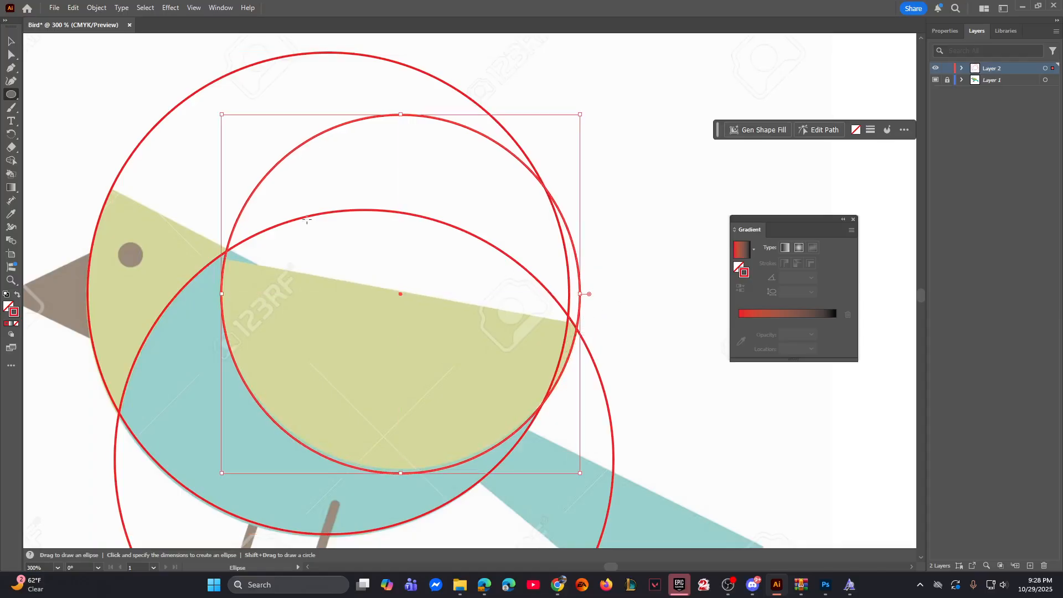
key("v")
left_click(142, 99)
mouse_move(250, 275)
left_mouse_down()
mouse_move(318, 219)
mouse_move(327, 167)
left_mouse_up()
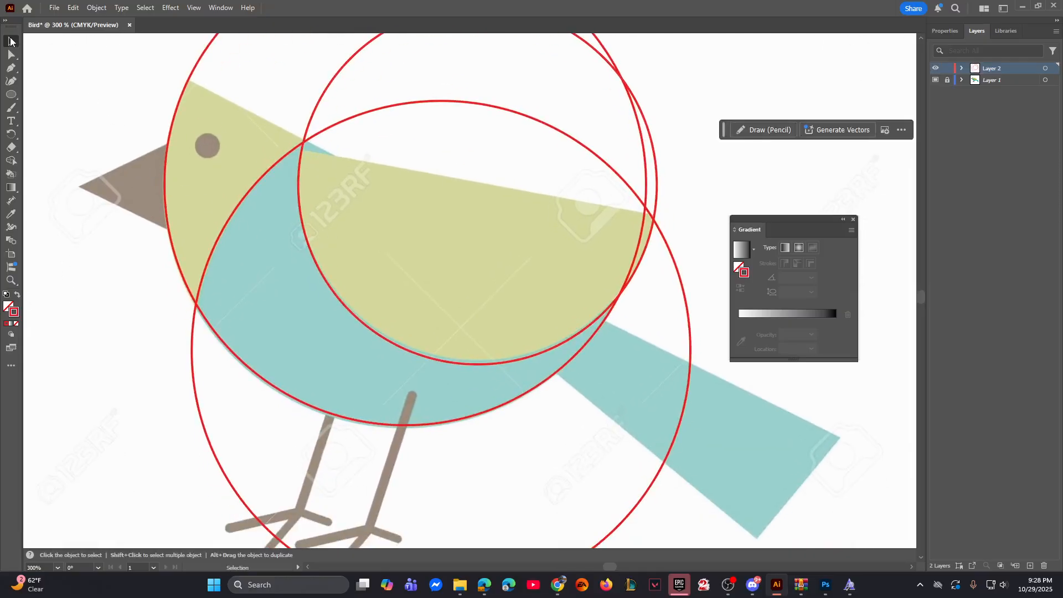
Step: Nudge the circle around the bird's head and belly slightly right and down to match the template's outline, and deselect it
left_click(297, 396)
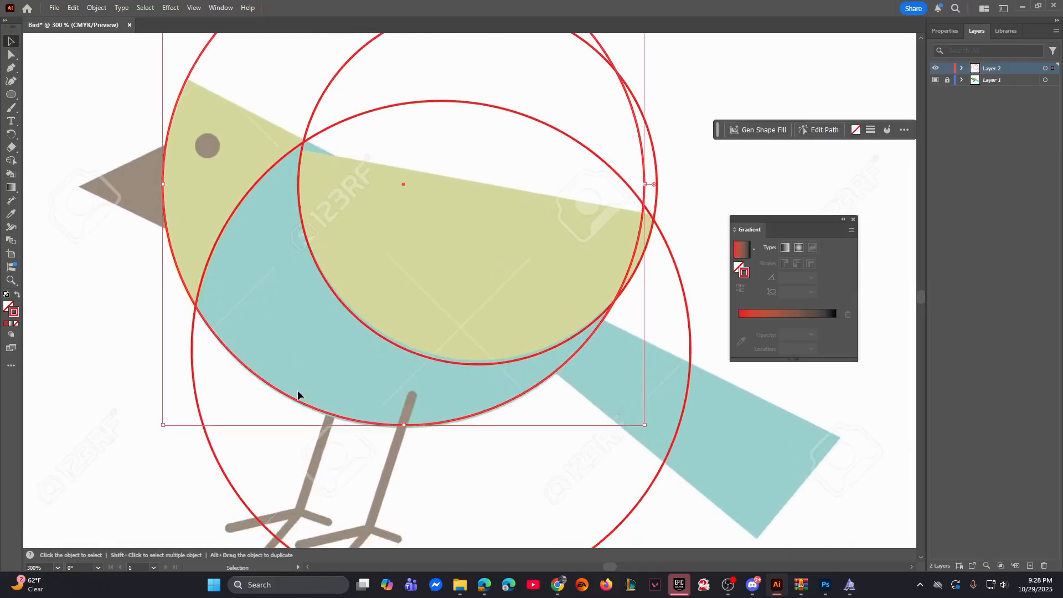
key("Right")
key("Down")
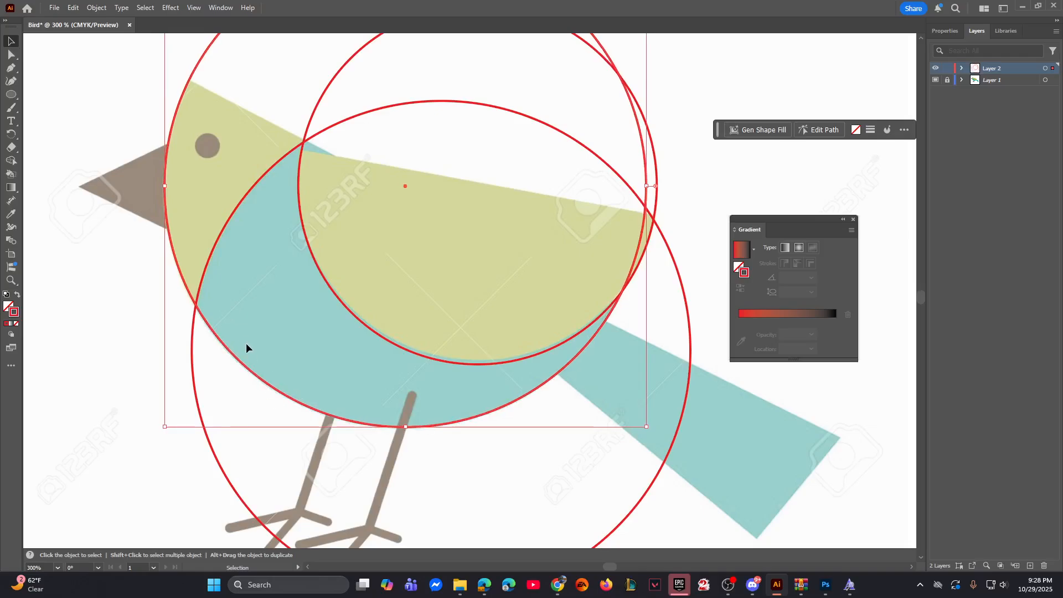
left_click(244, 265)
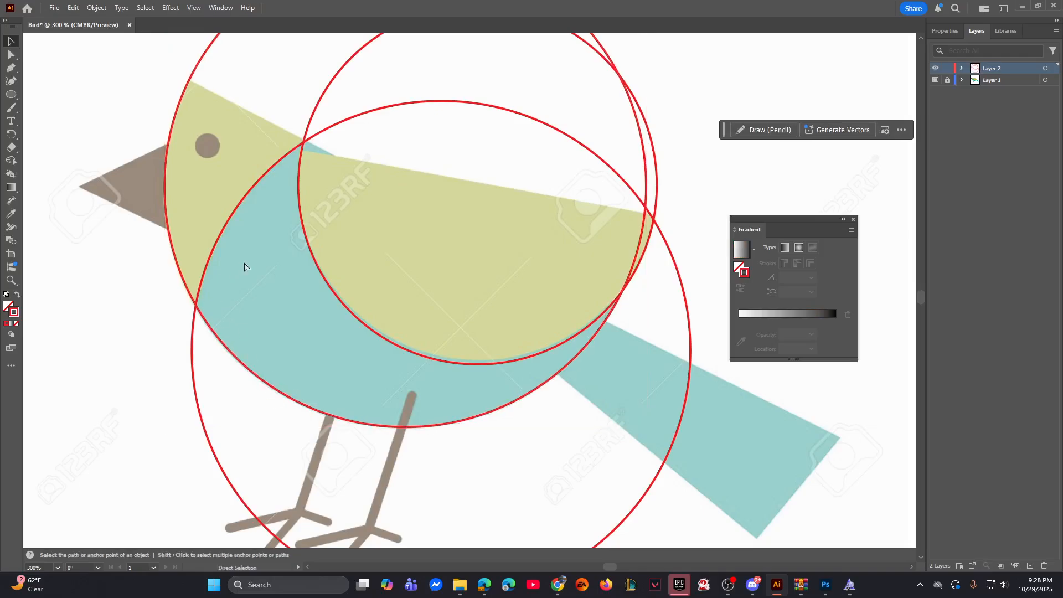
Step: Draw a wide red-outlined rectangle above the bird's head and back
key("ctrl+minus")
key("ctrl+minus")
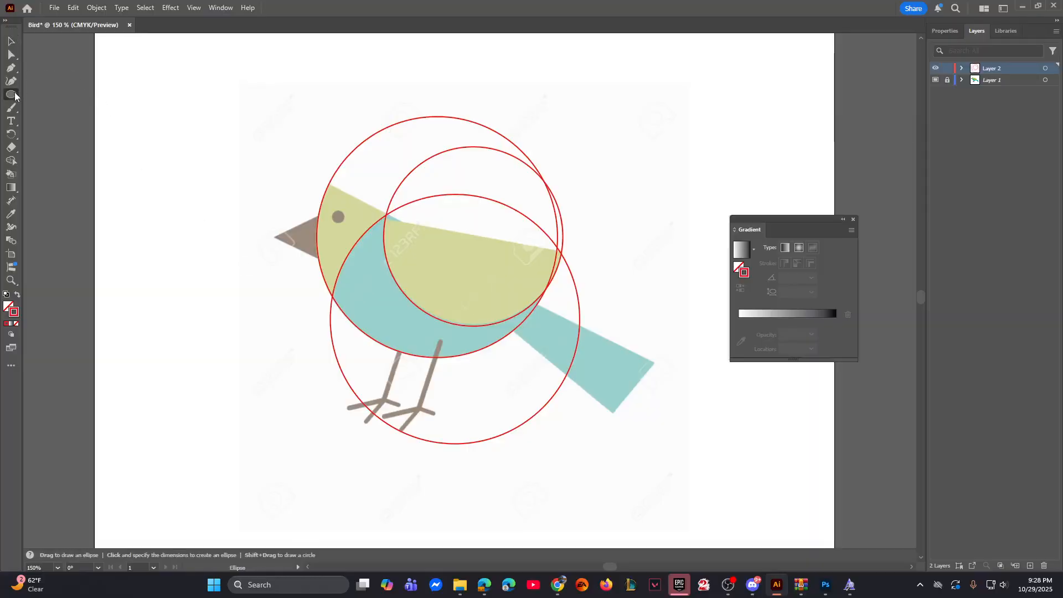
left_click_drag(12, 93, 62, 98)
left_click_drag(298, 112, 524, 174)
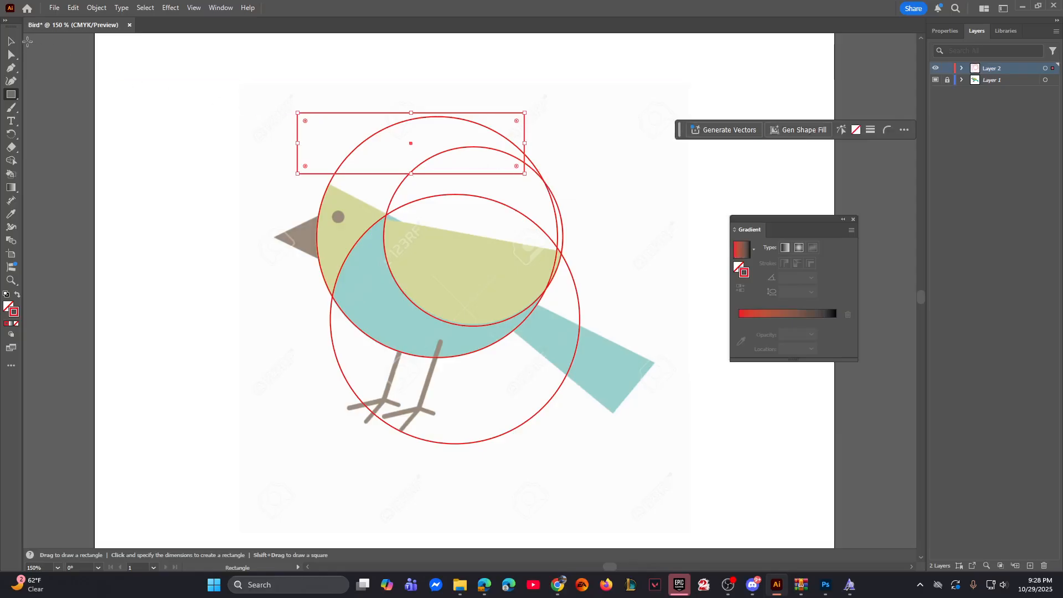
Step: Tilt the rectangle so its lower edge follows the sloping top of the bird's head, and extend its upper side outward
left_click(17, 41)
key("ctrl+plus")
key("ctrl+plus")
key("space")
left_click_drag(352, 248, 255, 108)
left_click_drag(608, 222, 631, 360)
key("space")
scroll(631, 360, "down", 2)
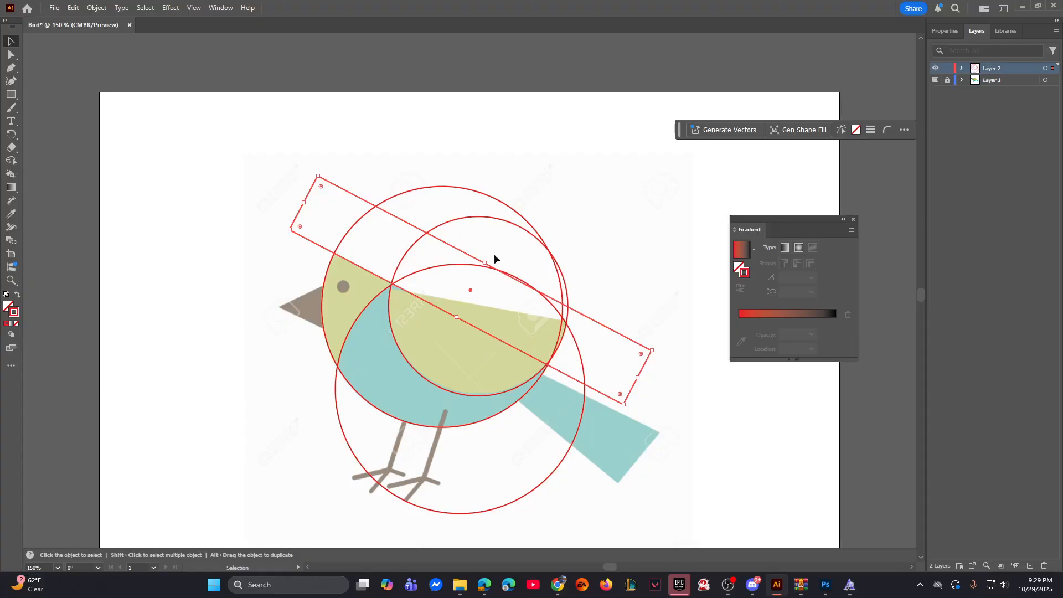
left_click_drag(484, 264, 548, 204)
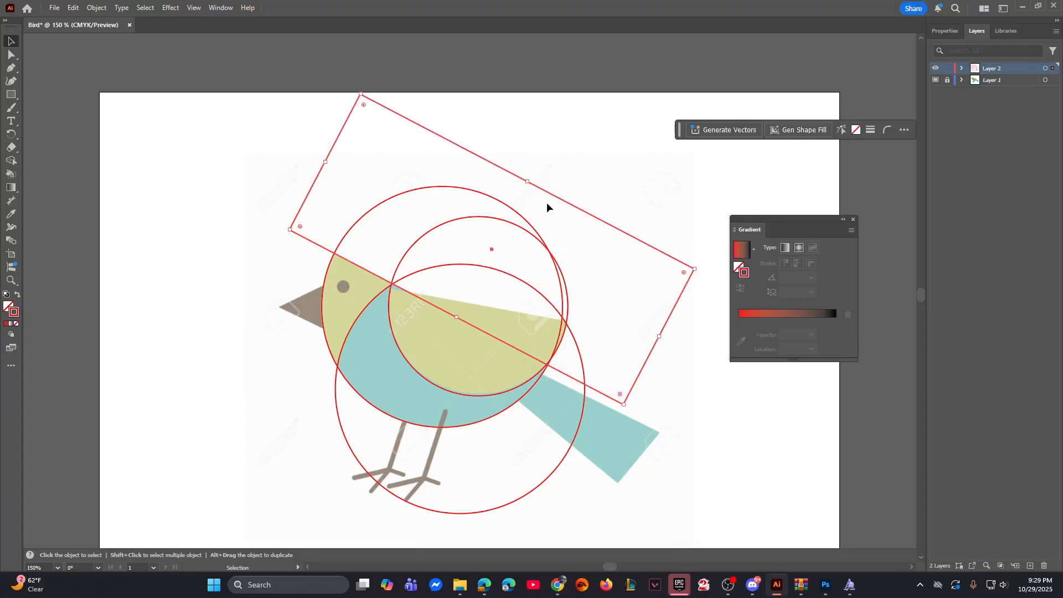
Step: Draw a second wide red-outlined rectangle across the bird's head and upper back
left_click(11, 95)
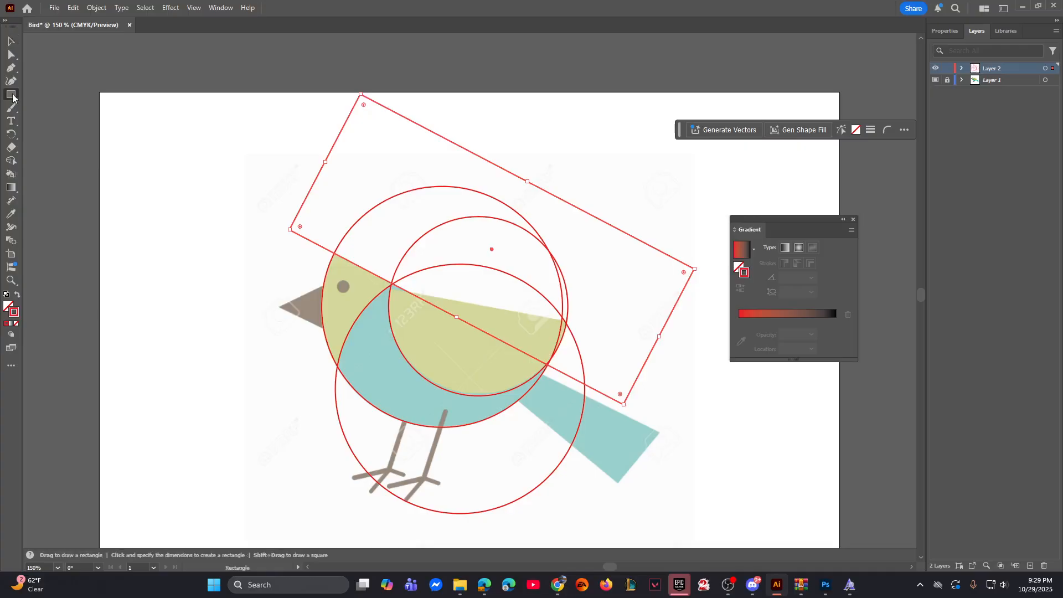
left_click_drag(235, 224, 566, 289)
key("ctrl+equal")
key("ctrl+equal")
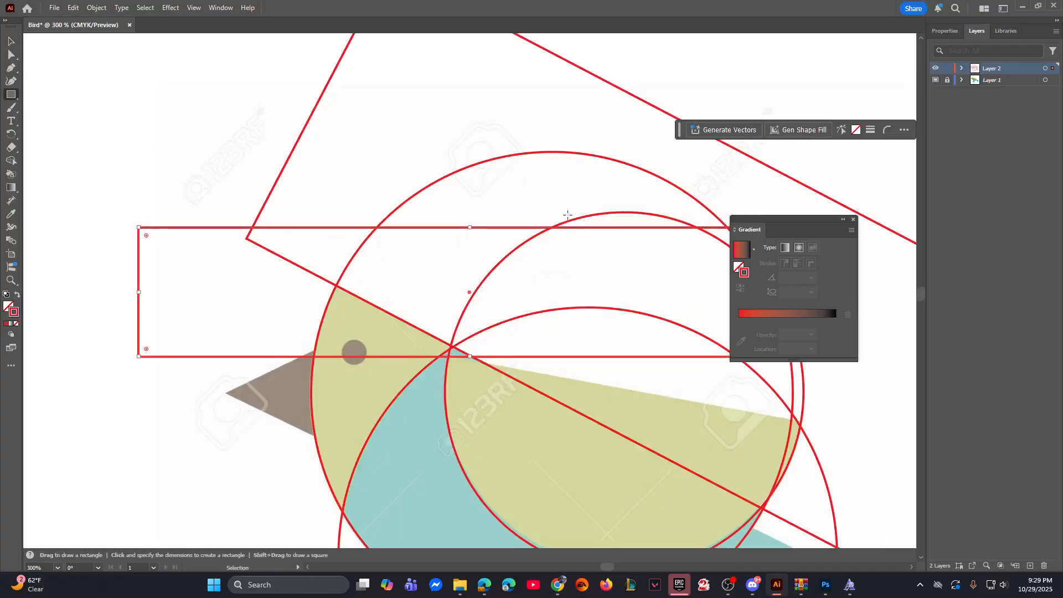
Step: Rotate and move the second rectangle so its lower edge follows the straight upper edge of the wing
left_click_drag(526, 238, 343, 163)
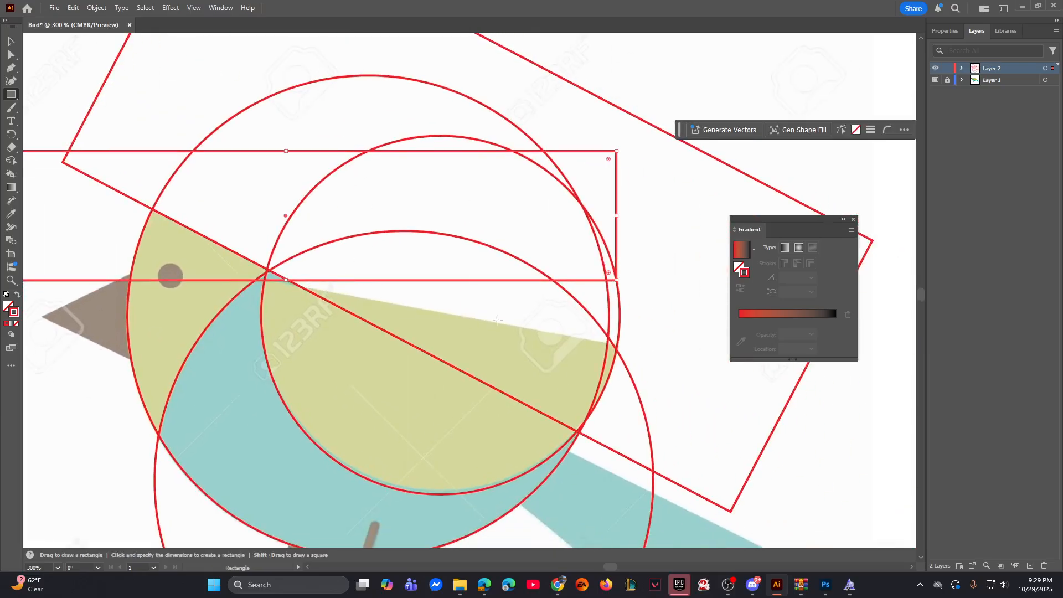
left_click_drag(618, 148, 636, 206)
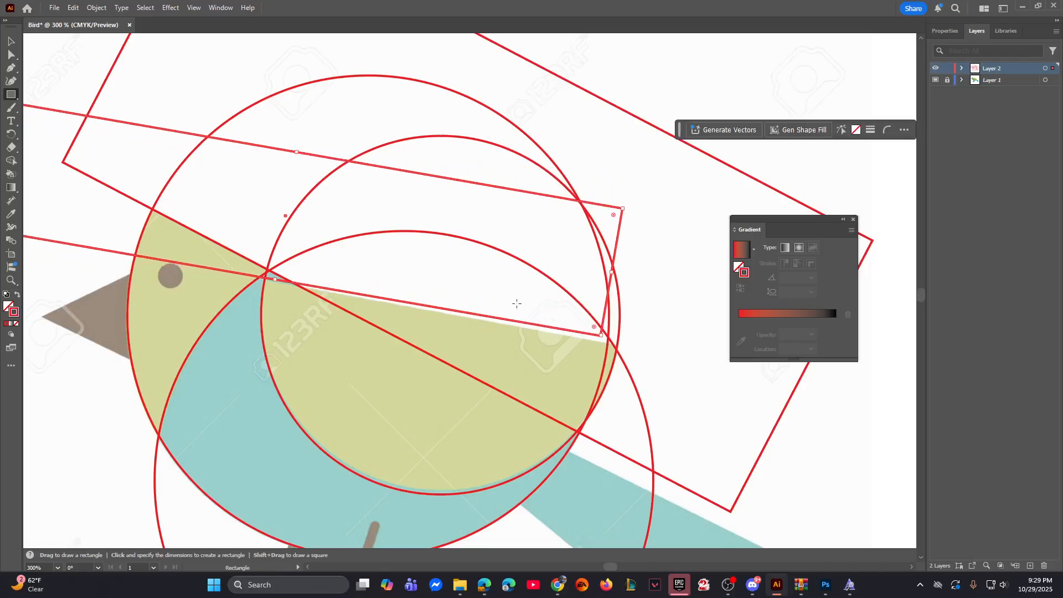
key("v")
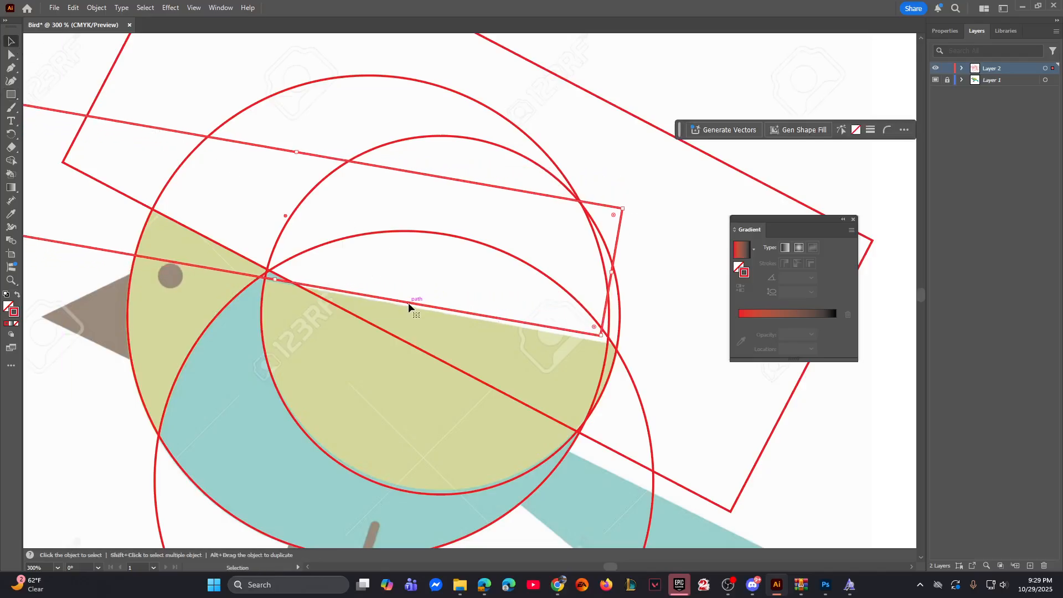
left_click_drag(408, 302, 466, 317)
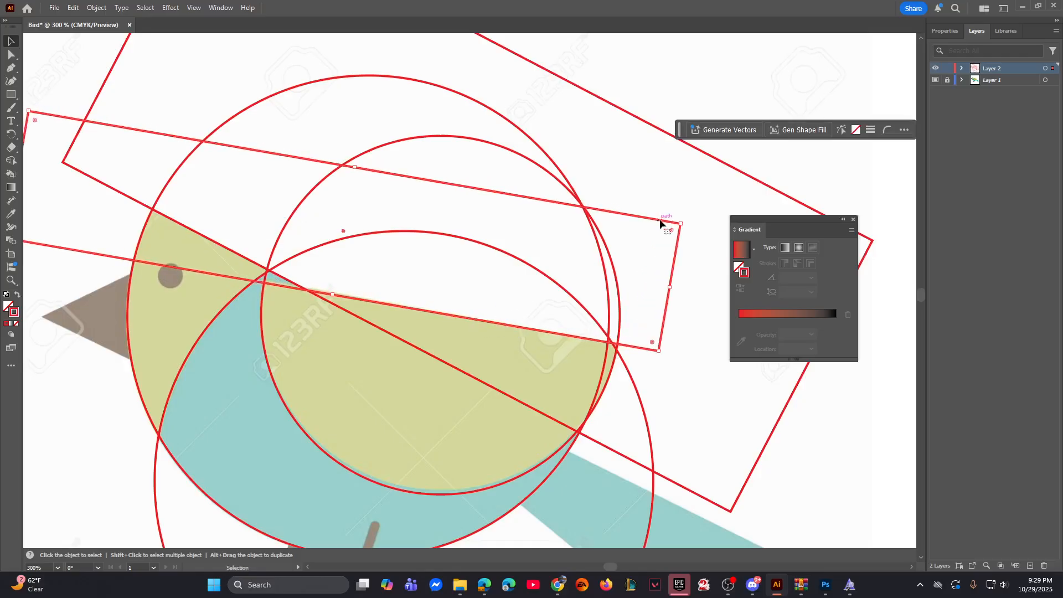
left_click_drag(689, 223, 695, 228)
left_click_drag(695, 228, 695, 228)
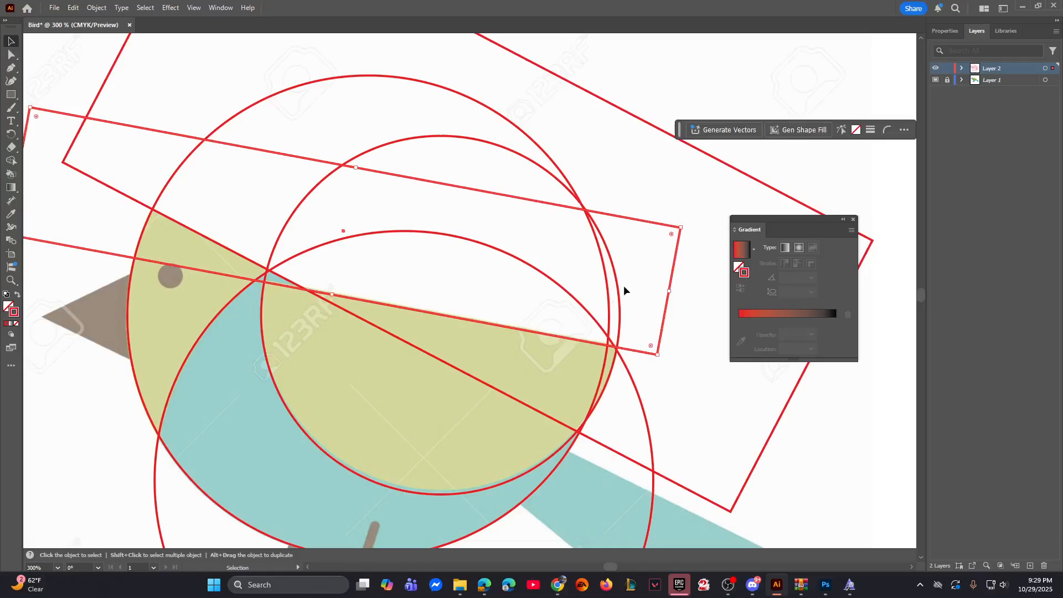
left_click_drag(555, 337, 561, 335)
Step: Enlarge the second rectangle away from the wing so it extends past the tracing circles, and deselect it
key("space")
left_click_drag(677, 300, 643, 264)
key("space")
left_click_drag(296, 143, 427, 164)
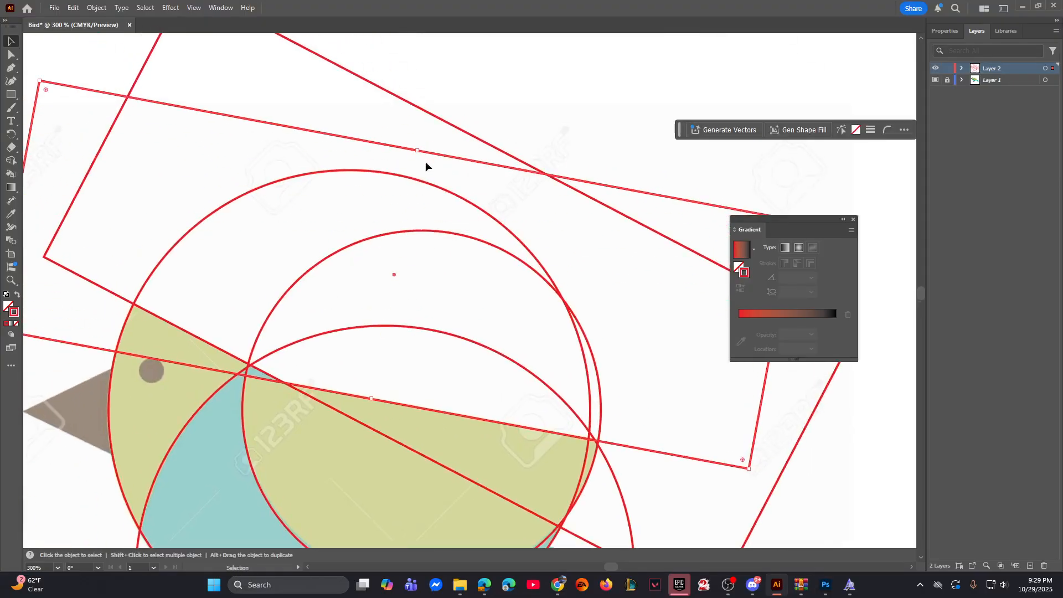
key("space")
left_click_drag(267, 238, 472, 228)
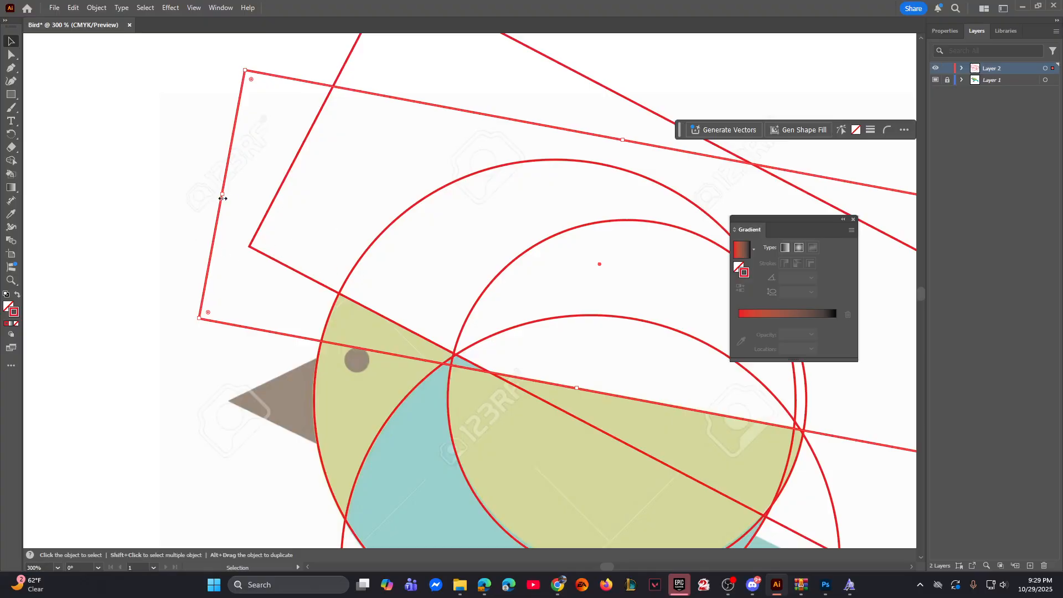
mouse_move(222, 198)
left_mouse_down()
mouse_move(231, 197)
mouse_move(216, 197)
left_mouse_up()
key("ctrl+minus")
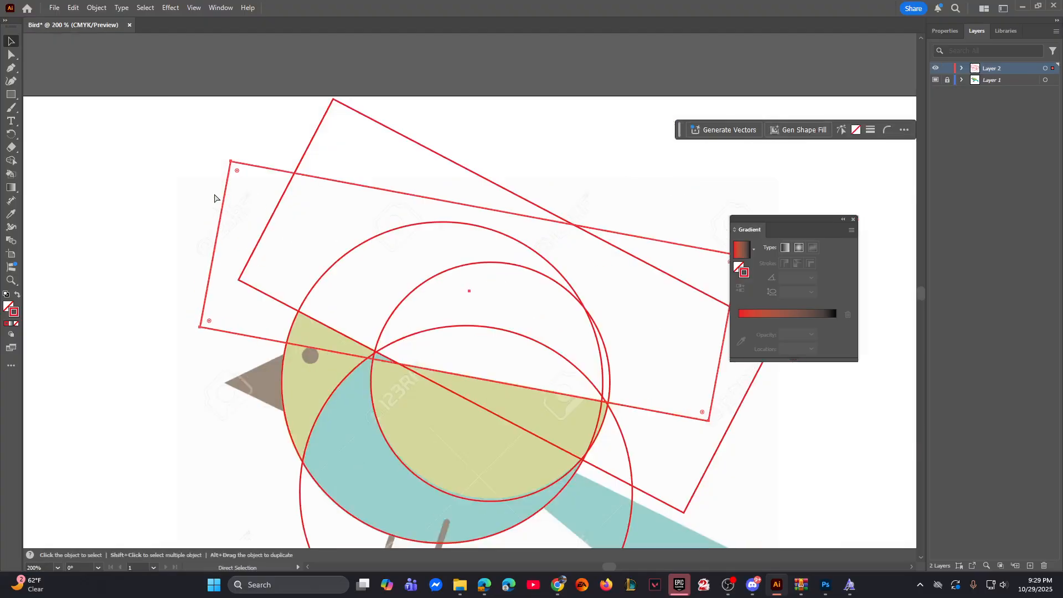
key("ctrl+minus")
key("space")
left_click_drag(260, 249, 179, 197)
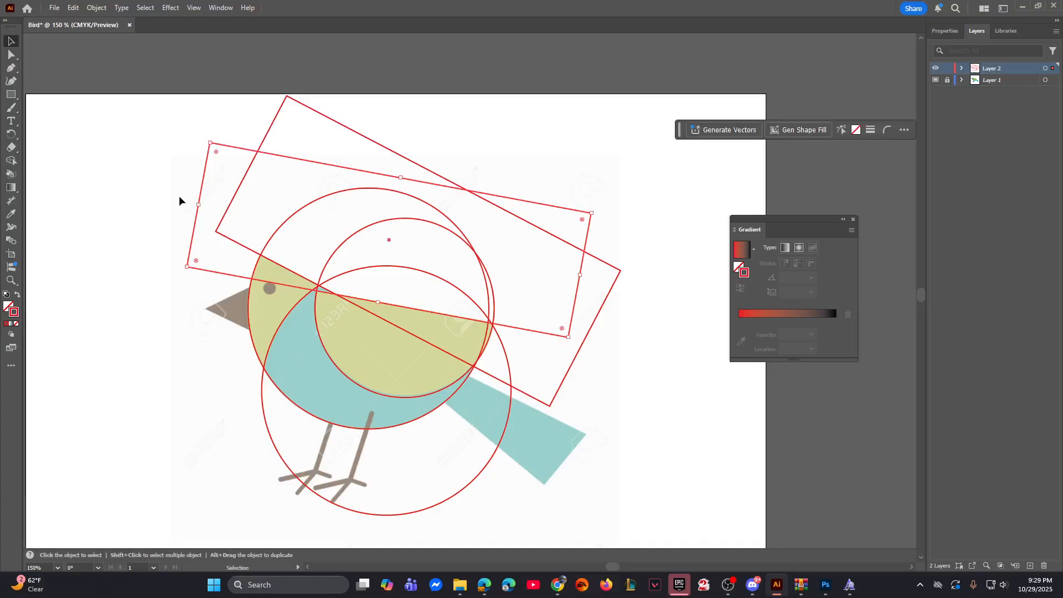
left_click(129, 181)
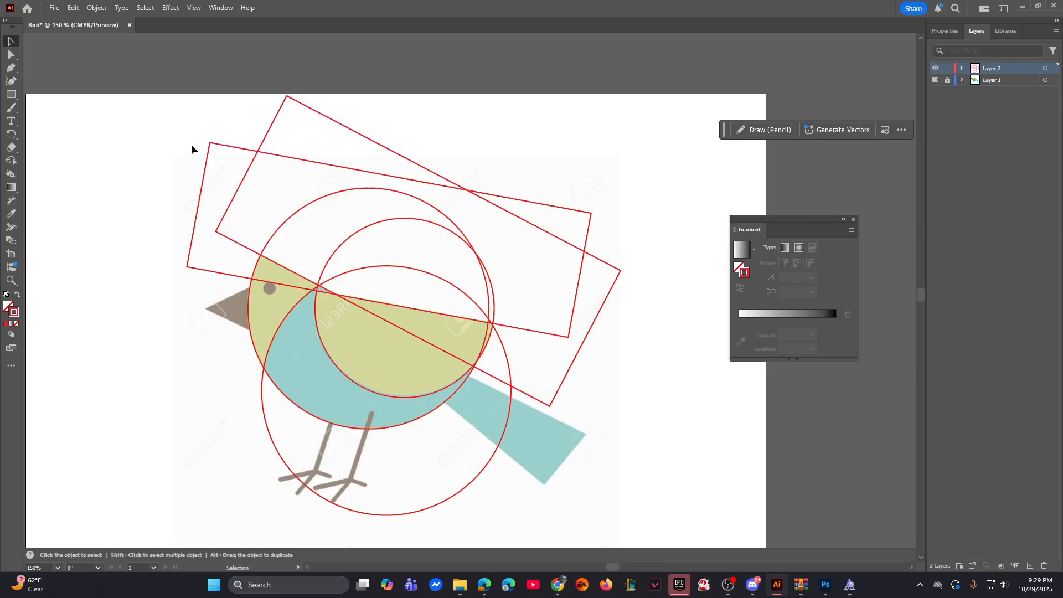
Step: Select all the tracing circles and rectangles and examine up close how they overlap around the bird's wing
key("space")
left_click_drag(228, 132, 653, 356)
key("space")
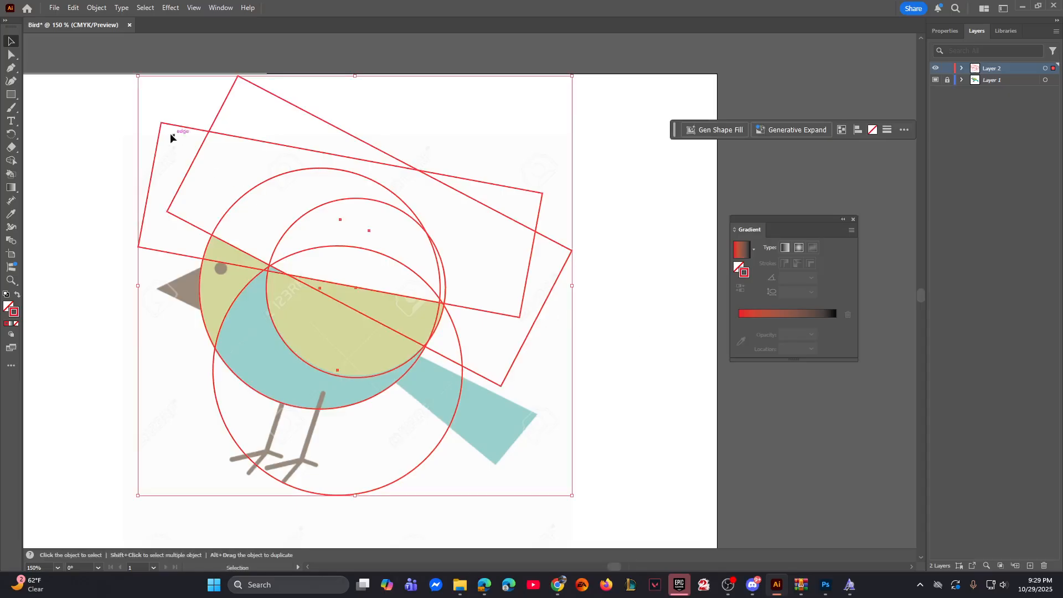
left_click_drag(81, 93, 561, 429)
key("a")
key("ctrl+equal")
key("ctrl+equal")
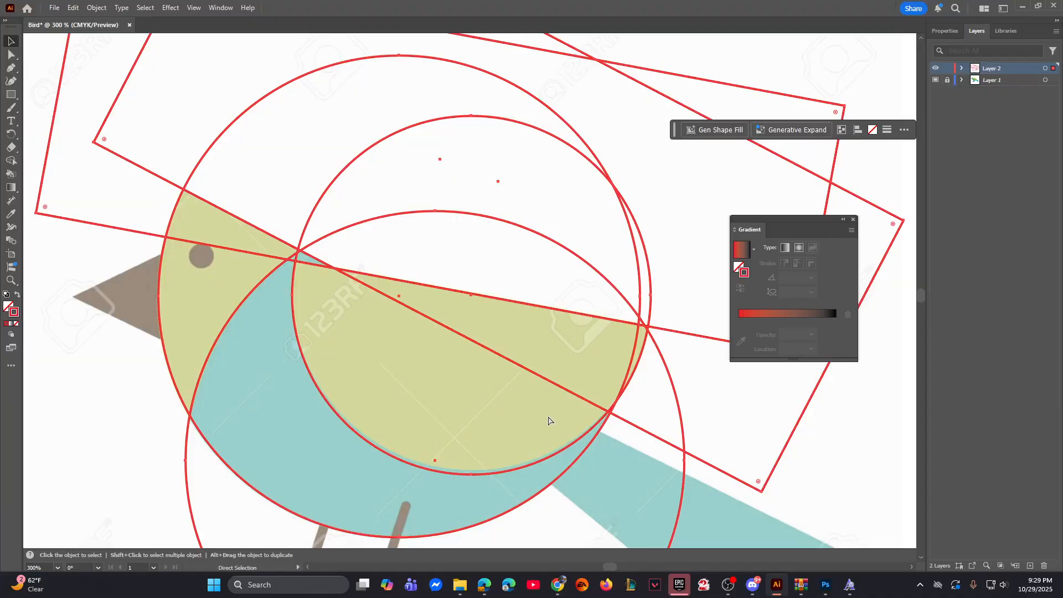
key("space")
left_click_drag(568, 324, 467, 331)
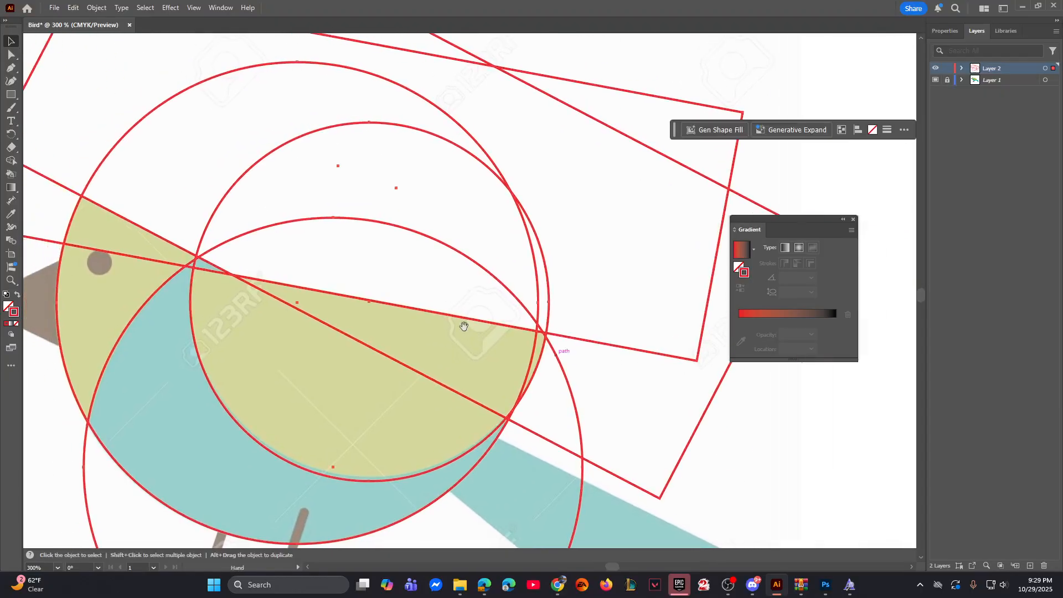
key("ctrl+minus")
key("ctrl+minus")
key("v")
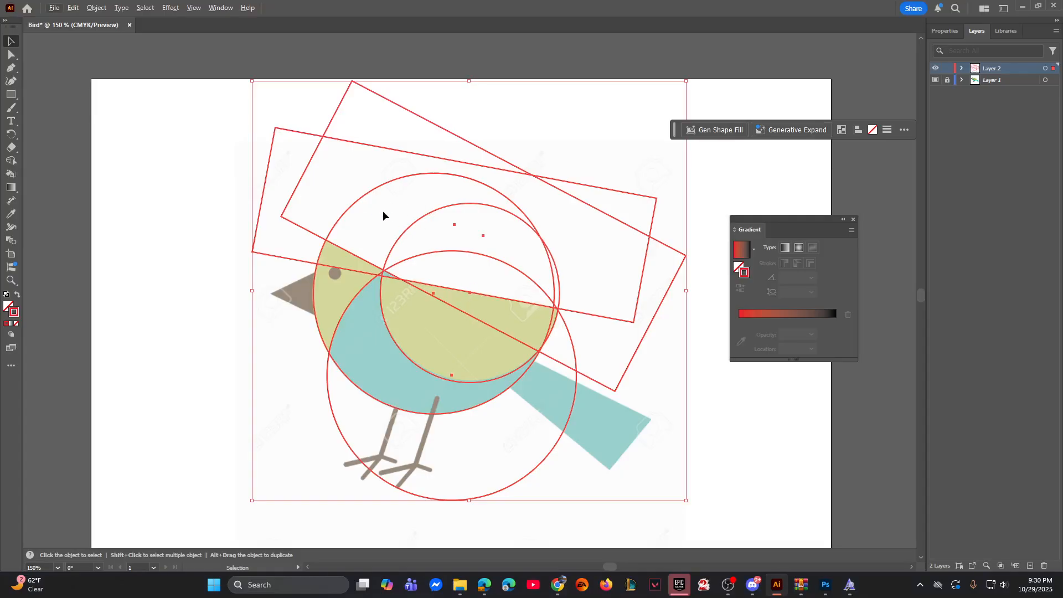
Step: Select all the tracing circles and rectangles, place a duplicate set to the right of the artboard, and deselect it
left_click_drag(377, 216, 626, 198)
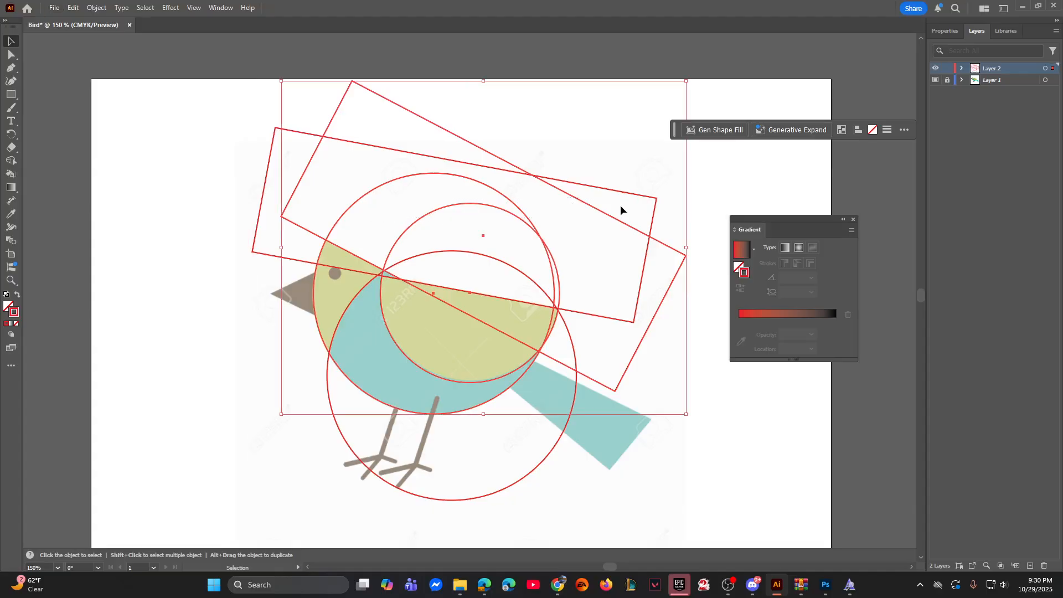
left_click_drag(231, 91, 684, 477)
key("space")
left_click_drag(692, 404, 459, 359)
left_click_drag(294, 258, 892, 218)
key("space")
left_click_drag(853, 186, 531, 194)
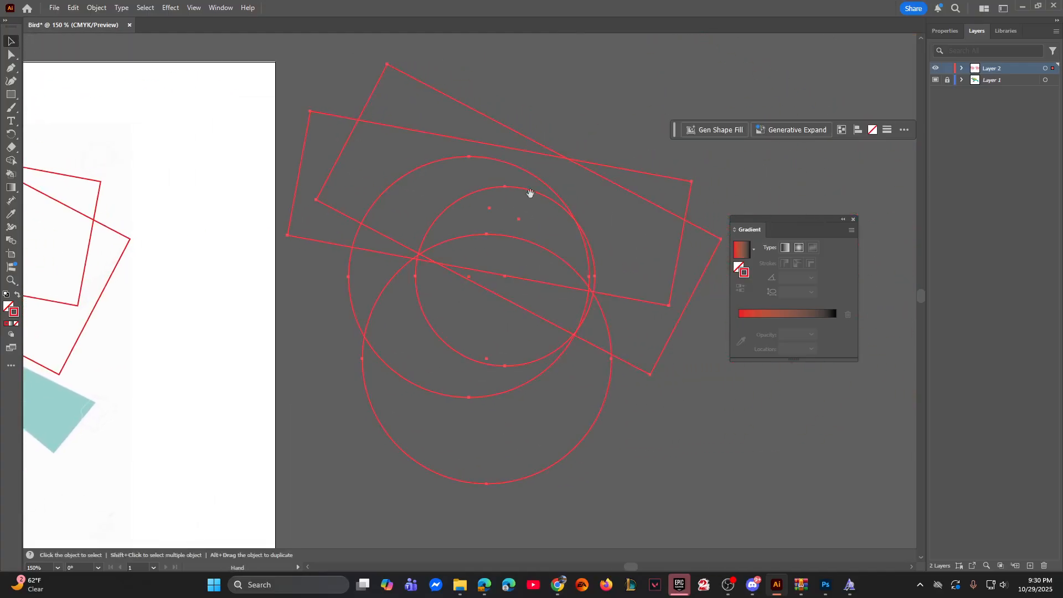
left_click(607, 127)
key("ctrl+minus")
key("ctrl+minus")
left_click_drag(463, 194, 536, 209)
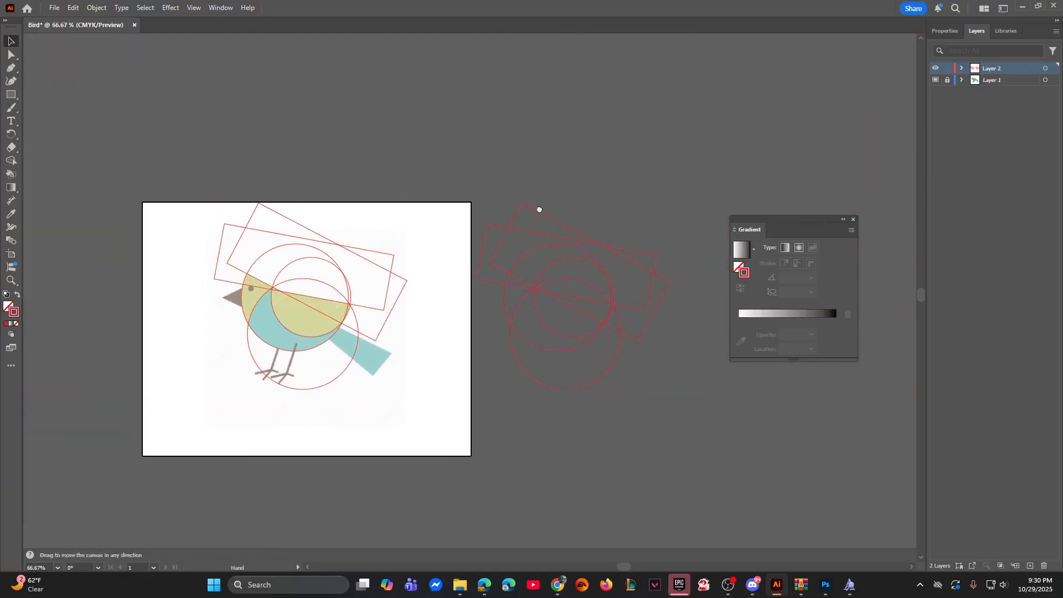
key("ctrl+plus")
left_click_drag(399, 224, 469, 172)
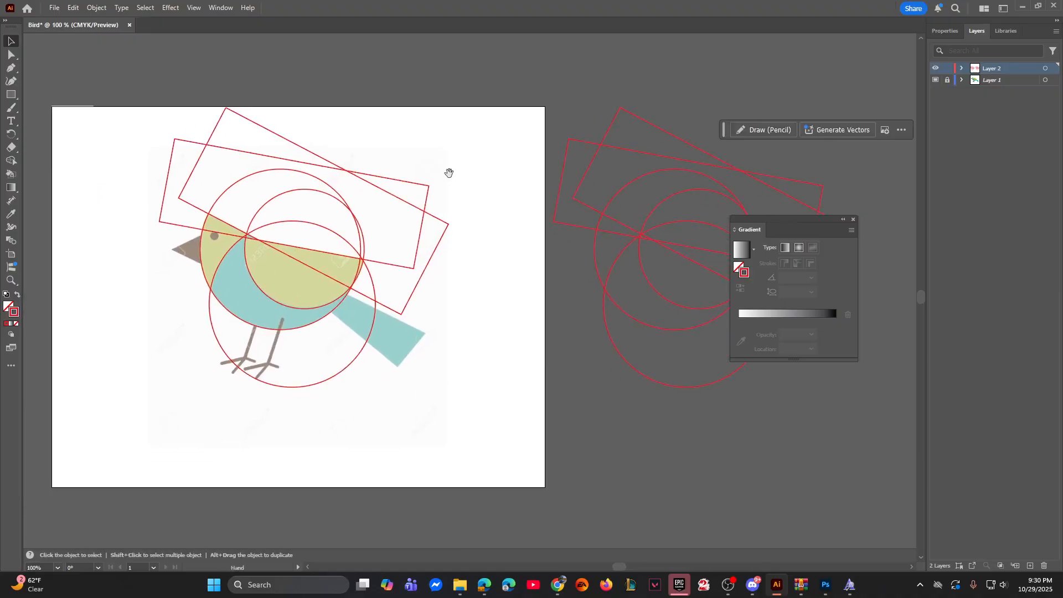
left_click_drag(161, 125, 449, 344)
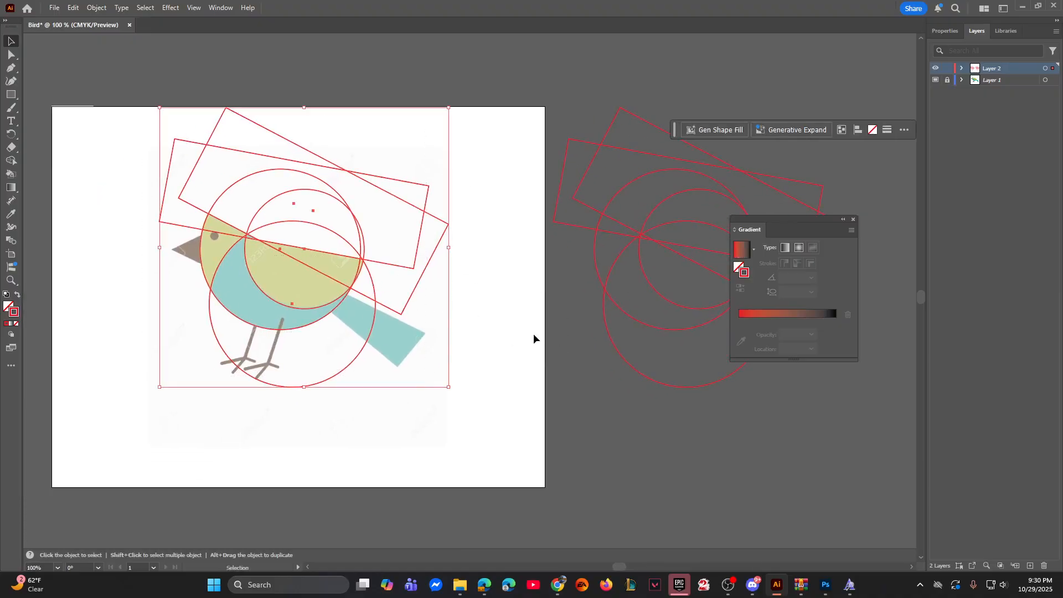
scroll(533, 338, "right", 5)
left_click_drag(62, 115, 346, 350)
left_click(371, 304)
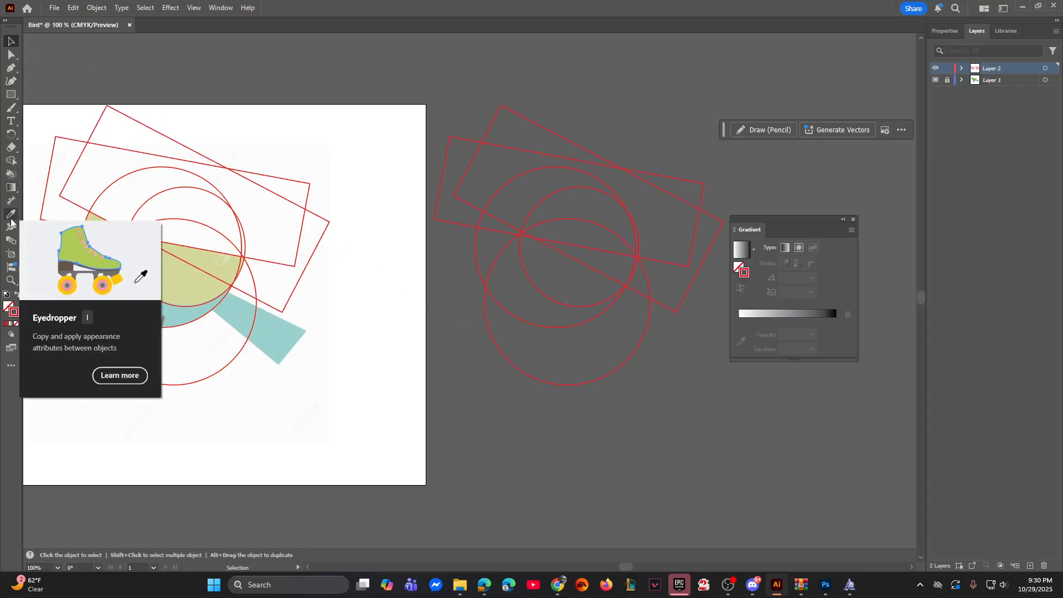
Step: Fill the lowest, largest circle of the duplicate set with the blue-green sampled from the bird's body
left_click(500, 350)
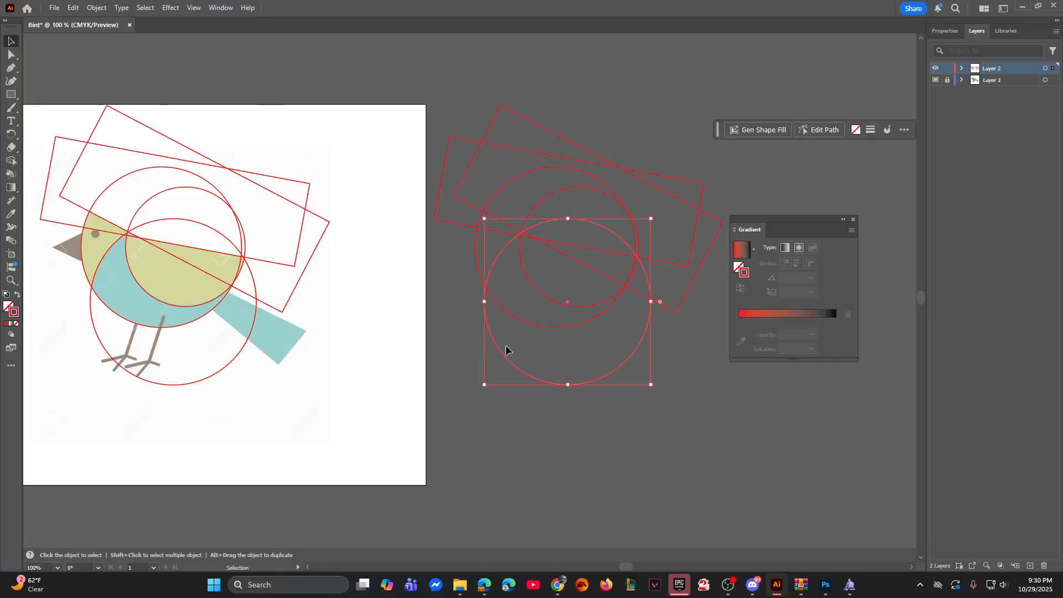
key("i")
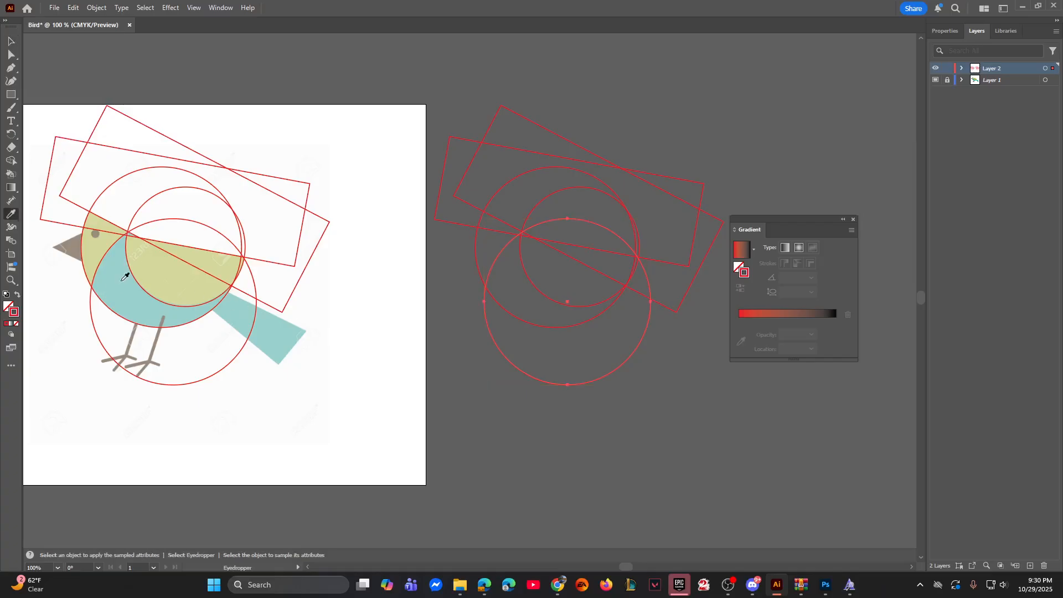
left_click(124, 277)
key("v")
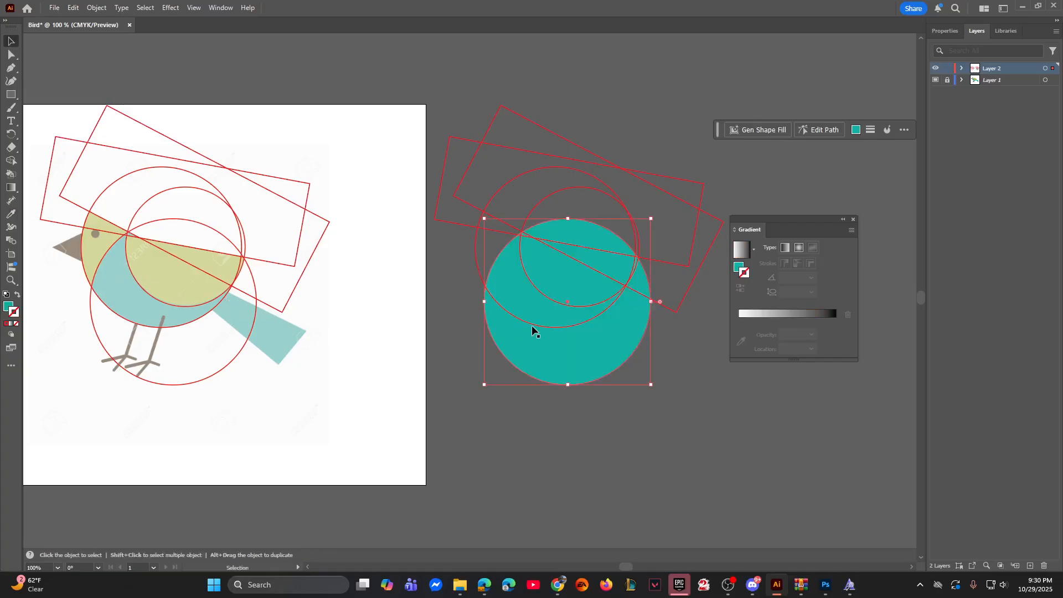
Step: Fill the duplicated head-and-belly circle with the green sampled from the bird's head
left_click(530, 321)
key("i")
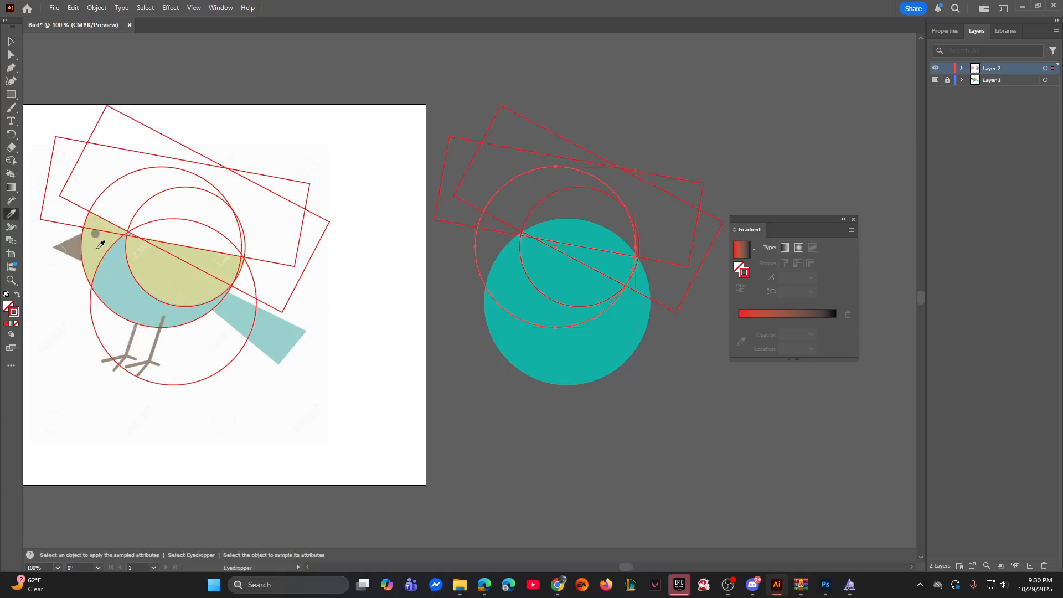
left_click(99, 248)
key("v")
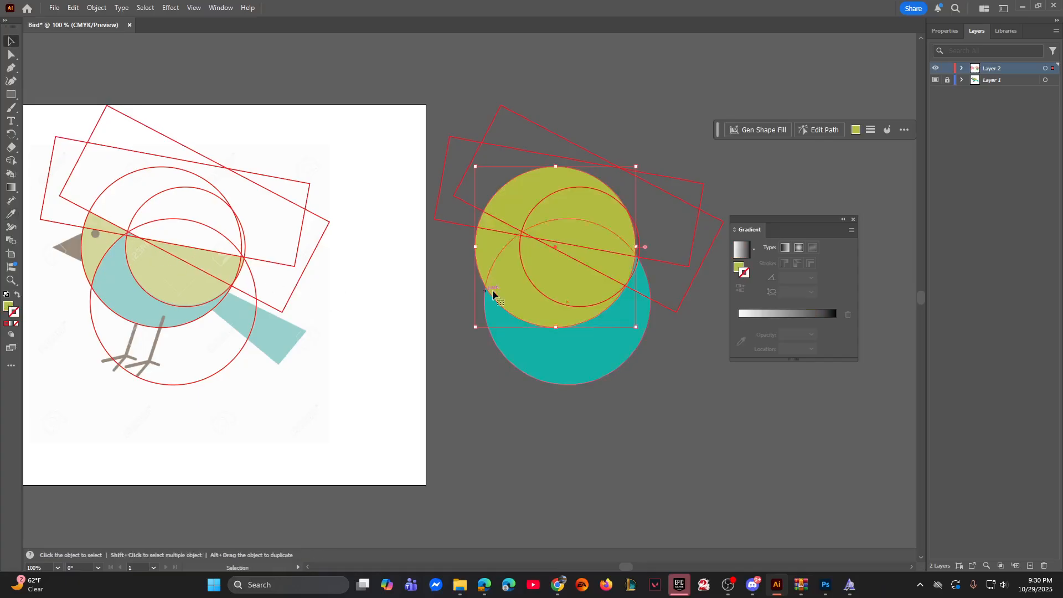
Step: Fill the smallest duplicated circle with the green sampled from the bird's wing
left_click(541, 289)
key("i")
left_click(181, 275)
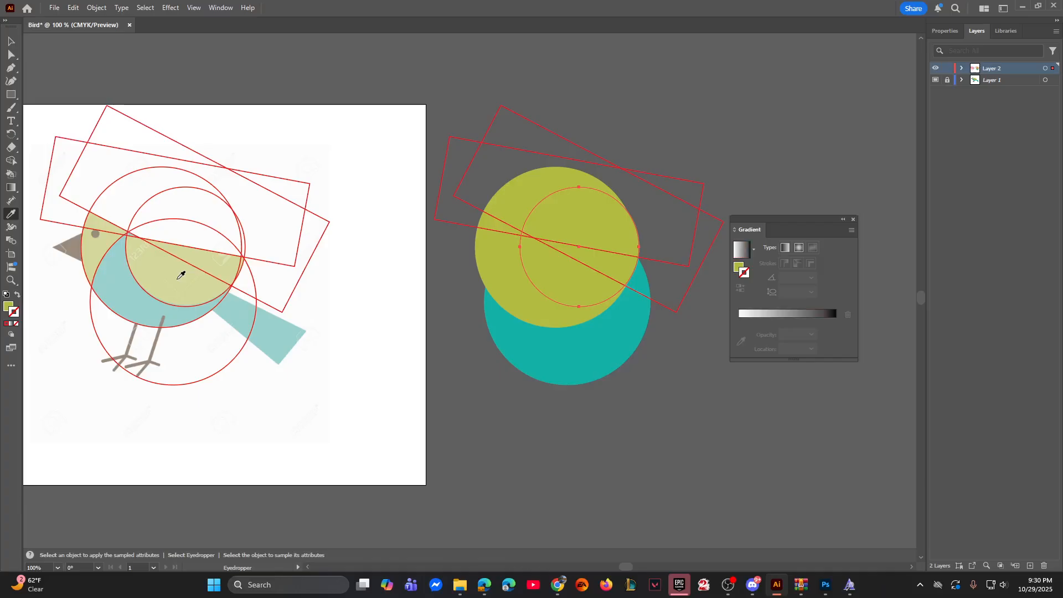
Step: Fill the steeper duplicated rectangle with the white sampled from the template's background
key("v")
left_click(479, 209)
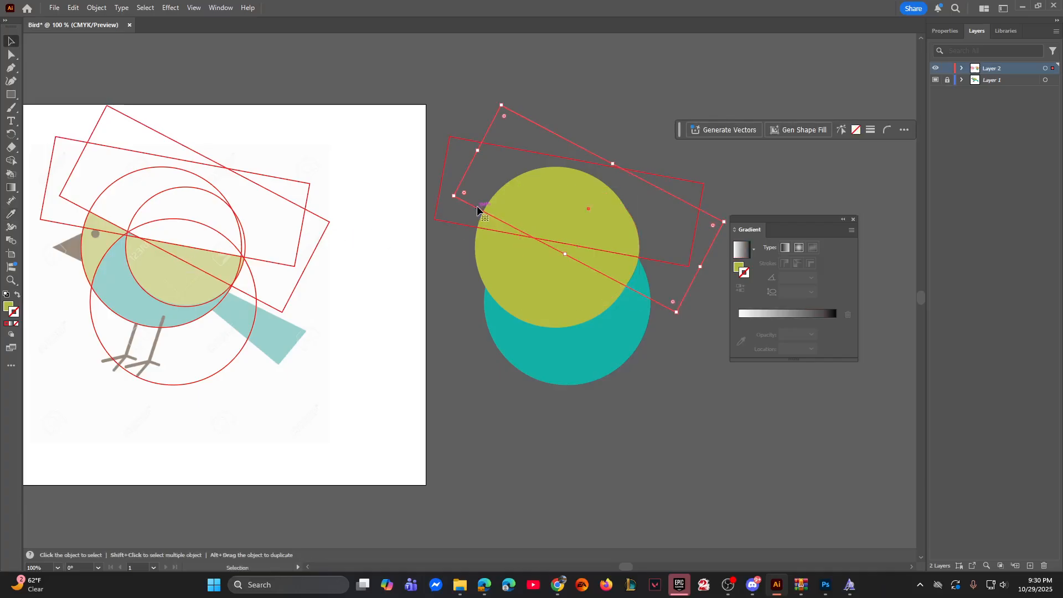
key("i")
left_click(157, 166)
key("v")
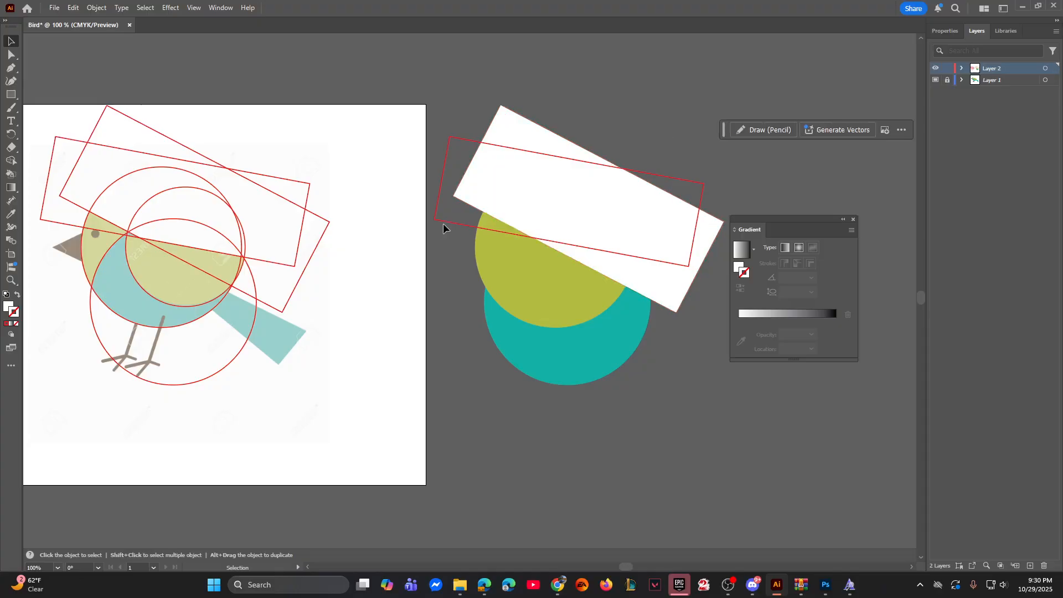
Step: Fill the other duplicated rectangle with the brown sampled from the bird's beak and deselect it
left_click(443, 222)
key("i")
left_click(67, 246)
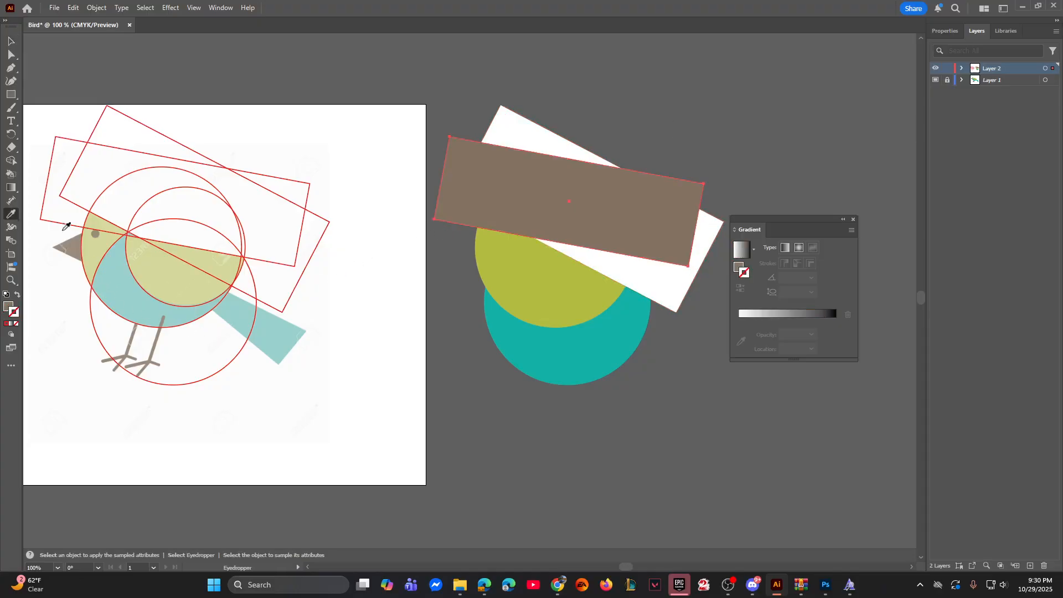
left_click(11, 42)
left_click(432, 95)
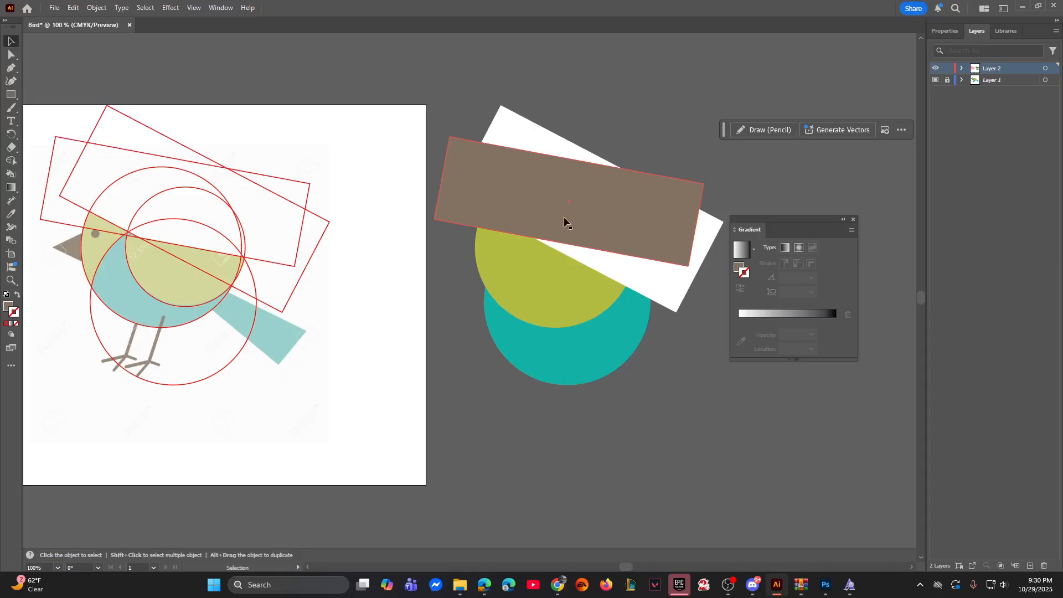
Step: Send the duplicated green head-and-belly circle to the back of the stack
left_click(558, 275)
left_click(432, 243)
left_click(491, 267)
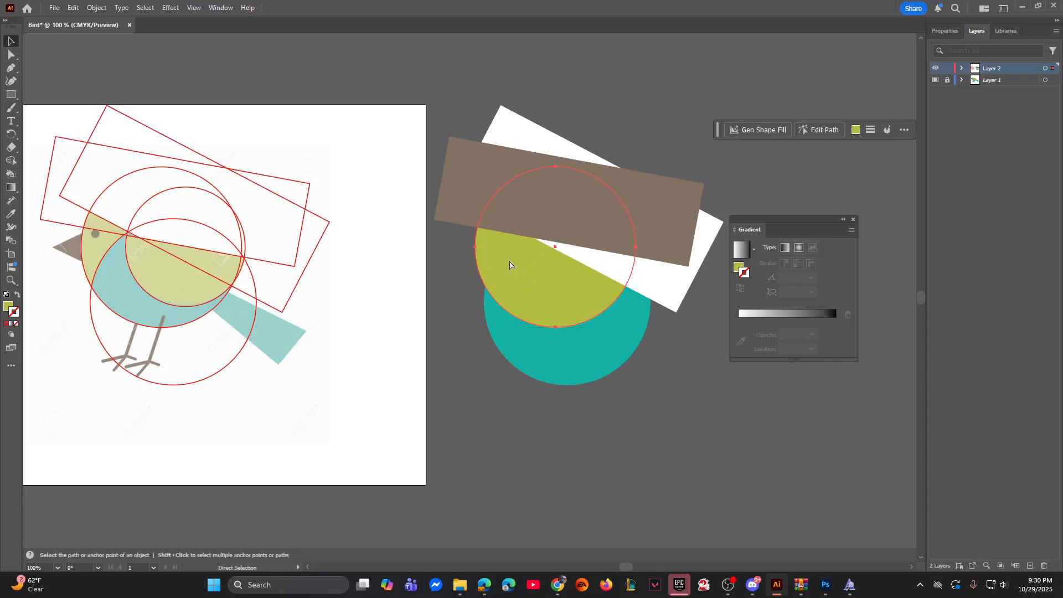
key("ctrl+plus")
left_click_drag(323, 320, 559, 300)
left_click_drag(191, 294, 412, 309)
left_click_drag(491, 251, 142, 241)
right_click(485, 303)
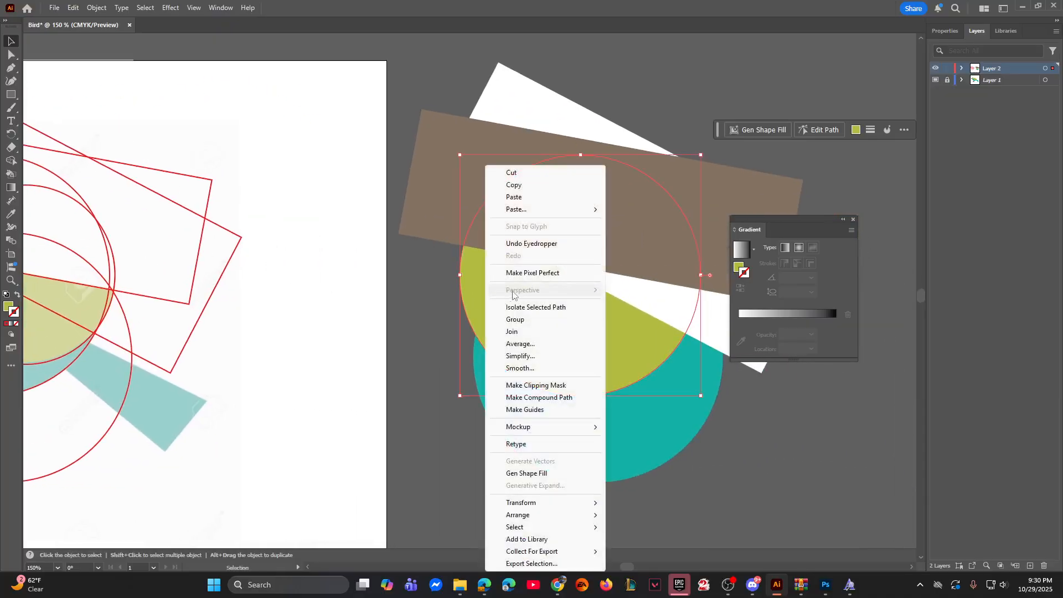
mouse_move(529, 515)
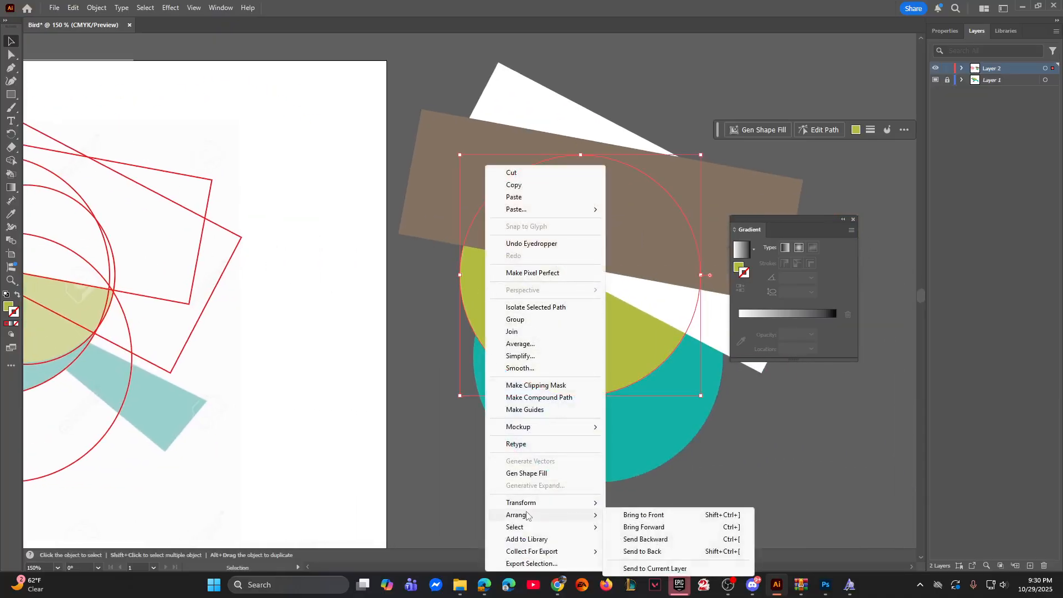
left_click(643, 552)
Step: Examine how the colored circles and rectangles overlap compared with the outlined shapes over the bird template
left_click_drag(481, 479, 520, 449)
left_click(651, 310)
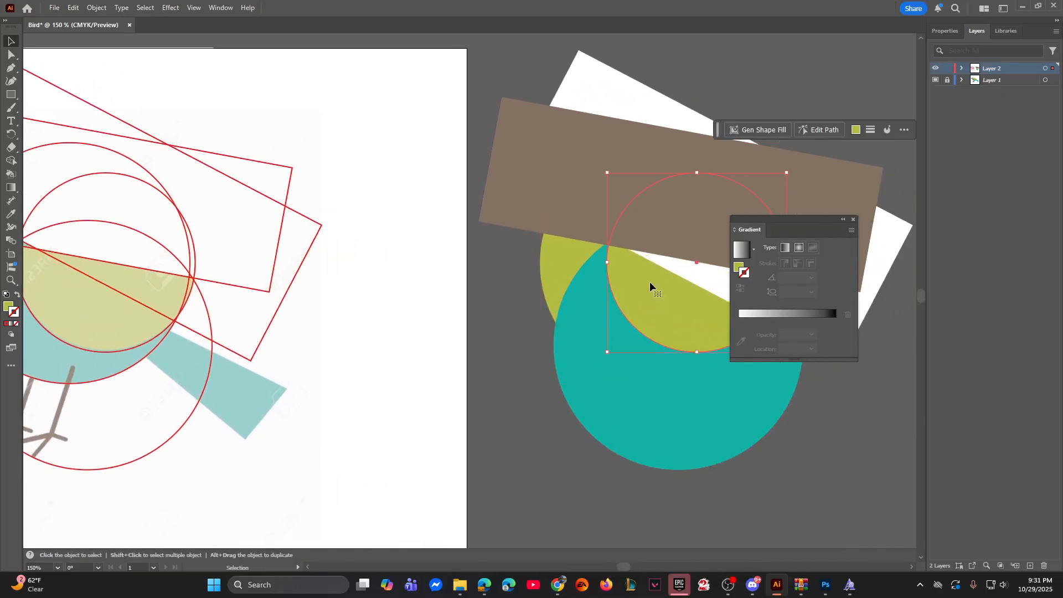
left_click_drag(567, 347, 647, 344)
left_click(665, 339)
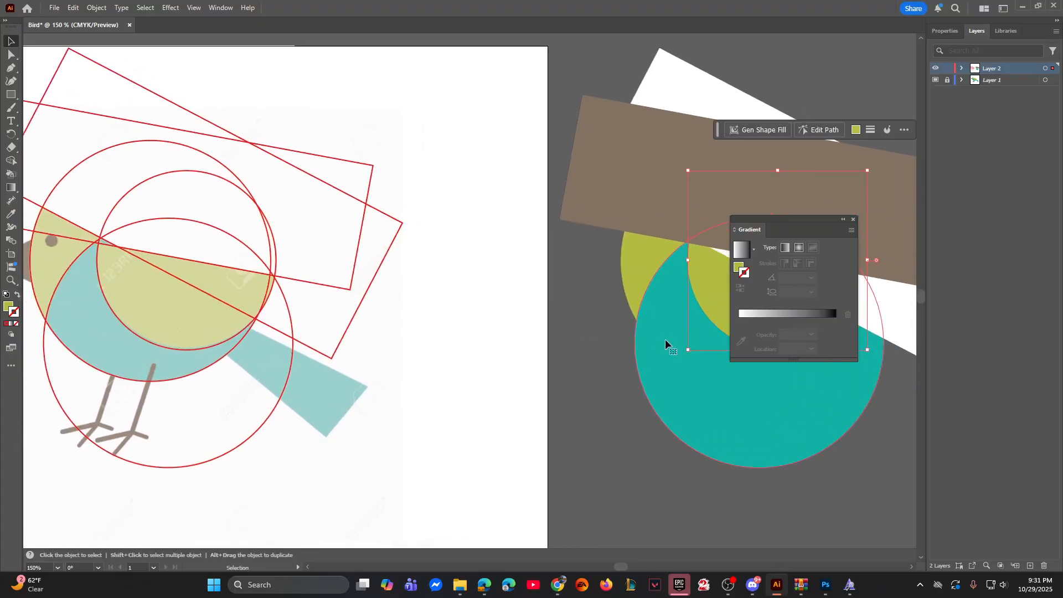
left_click(632, 278)
mouse_move(563, 281)
left_mouse_down()
mouse_move(465, 283)
mouse_move(560, 285)
left_mouse_up()
left_click_drag(494, 294, 407, 315)
left_click(629, 190)
left_click(534, 335)
left_click(546, 182)
left_click_drag(478, 343, 638, 304)
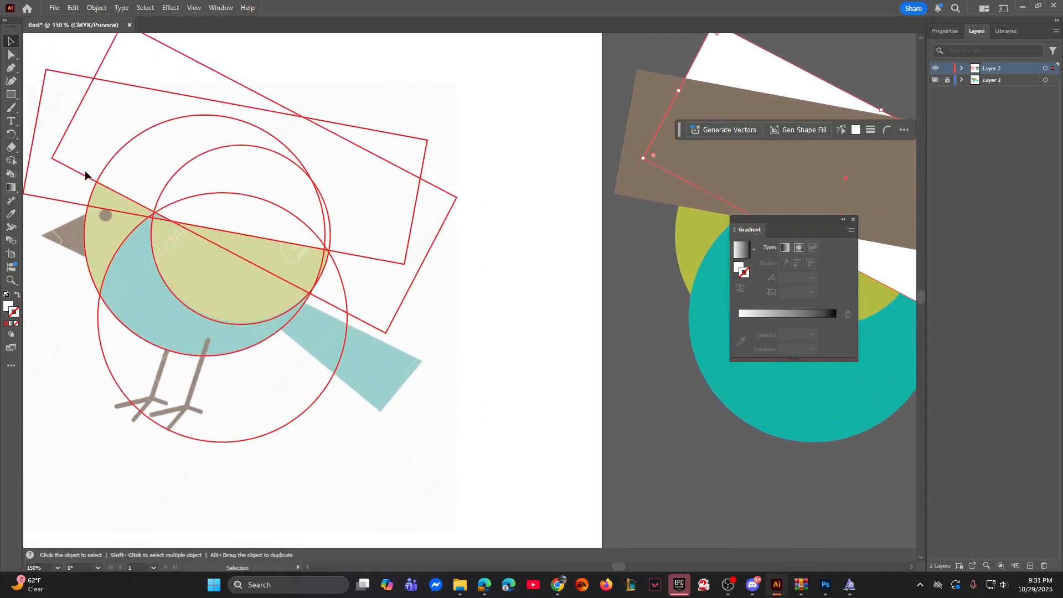
scroll(329, 306, "right", 5)
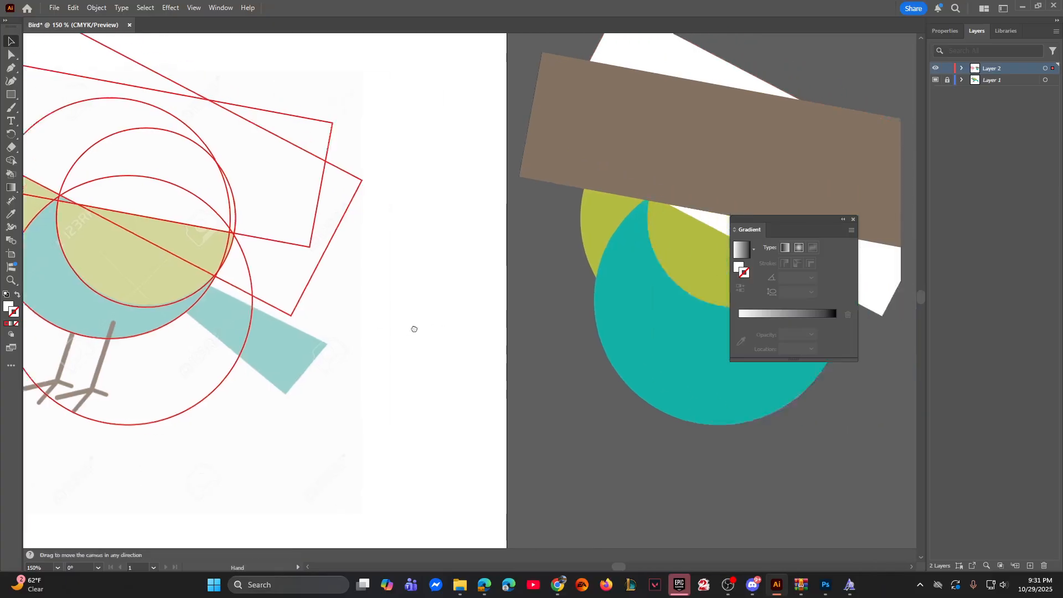
left_click(449, 211)
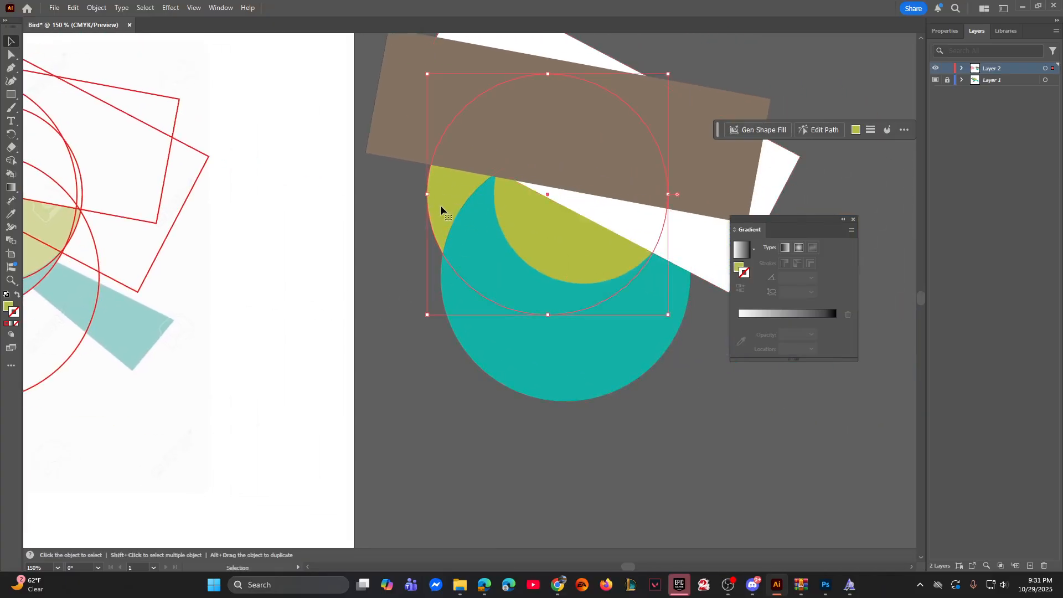
key("ctrl+equal")
left_click_drag(344, 404, 464, 297)
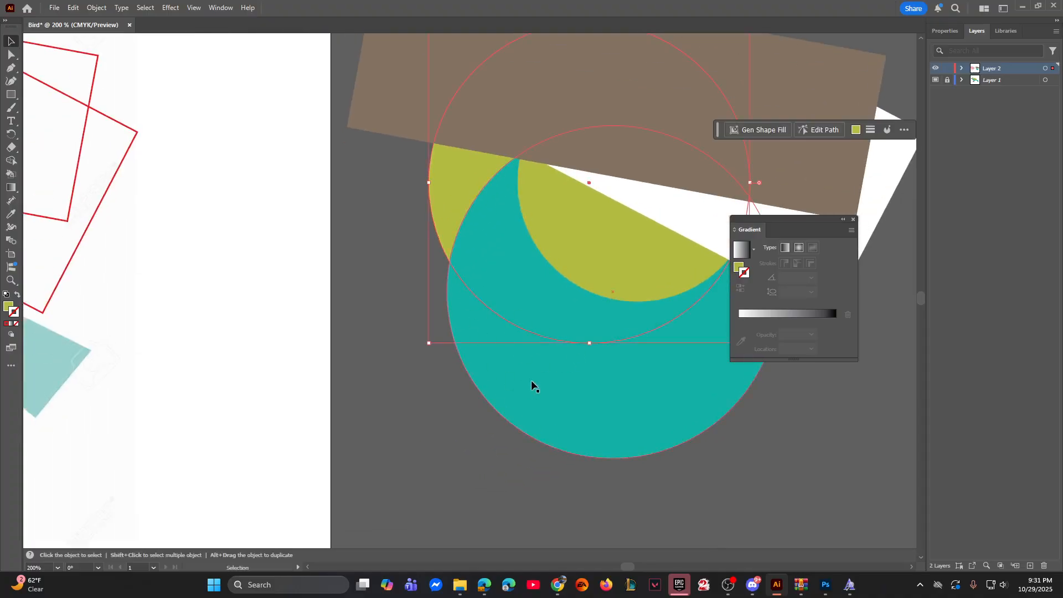
left_click(400, 269)
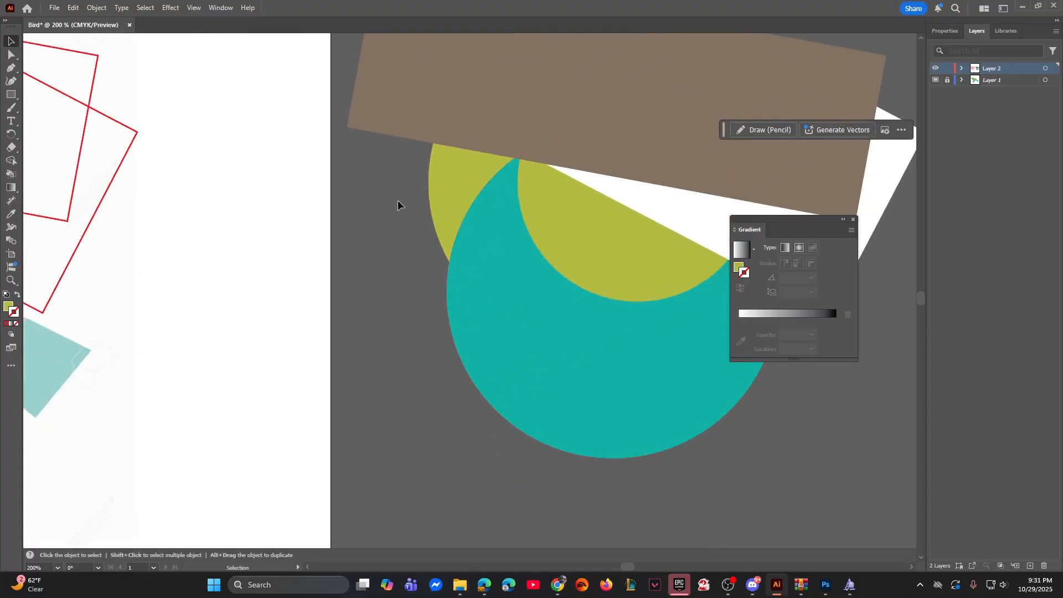
left_click_drag(464, 272, 464, 273)
left_click(389, 355)
left_click(435, 224)
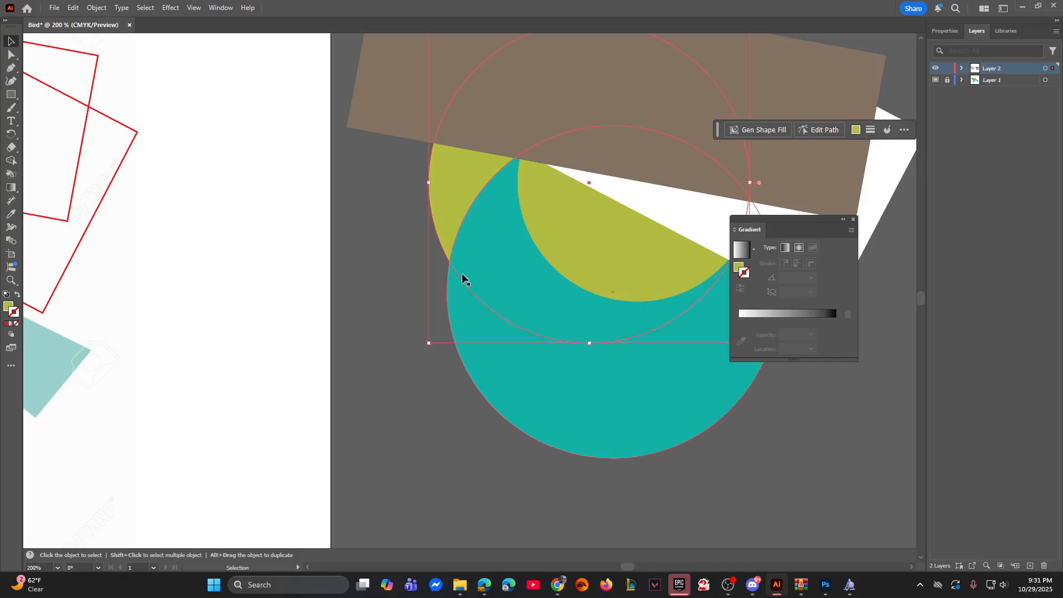
left_click(353, 274)
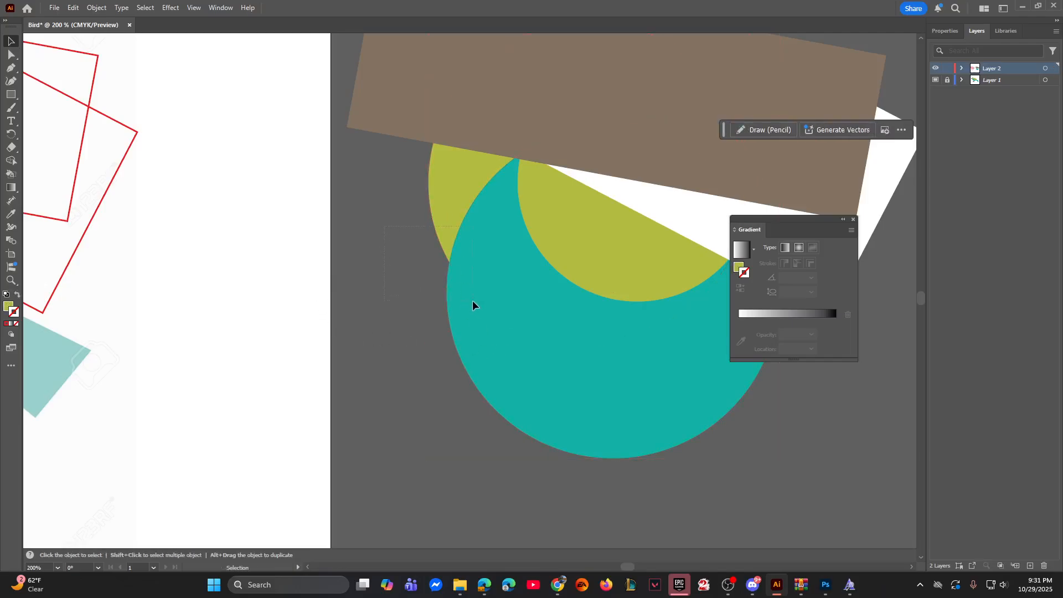
left_click_drag(473, 300, 473, 302)
left_click(377, 268)
Step: Use Shape Builder on the head-and-belly circle and the large blue-green circle to remove the blue-green part extending below the head-and-belly circle
left_click(437, 208)
left_click(499, 353, "shift")
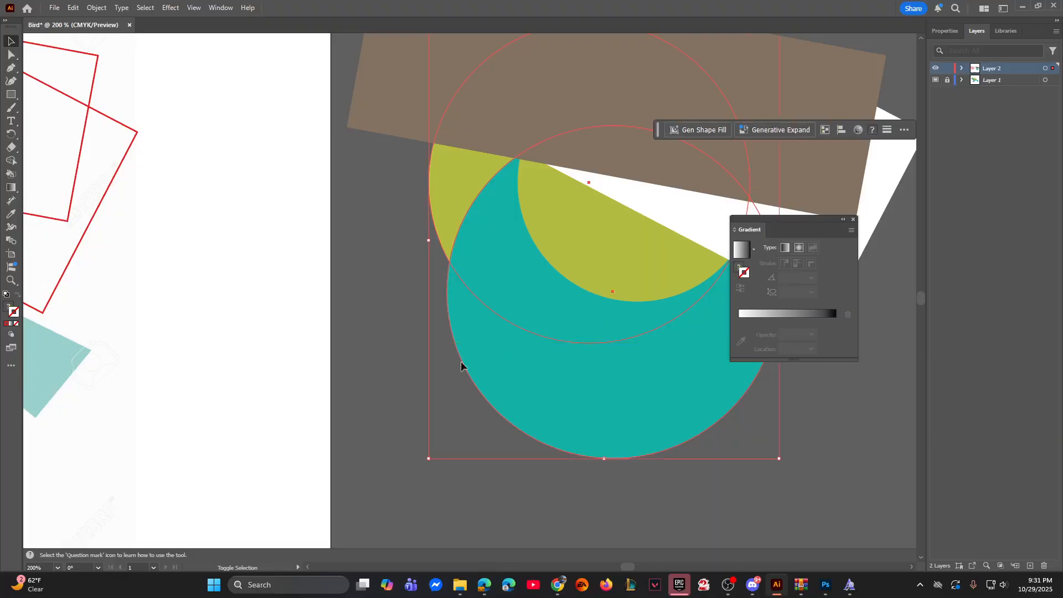
left_click_drag(549, 356, 488, 362)
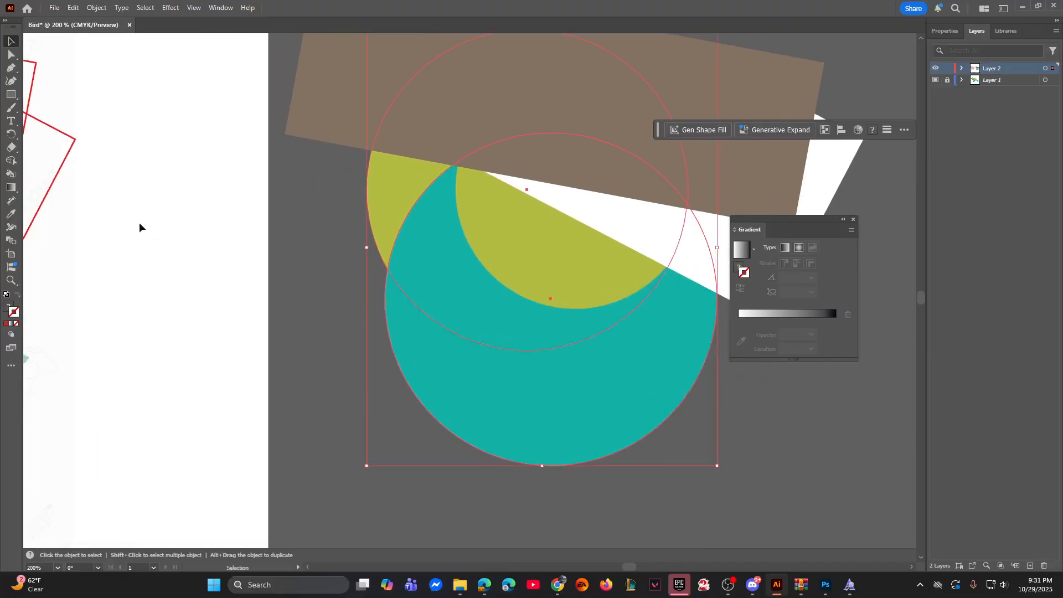
left_click(11, 161)
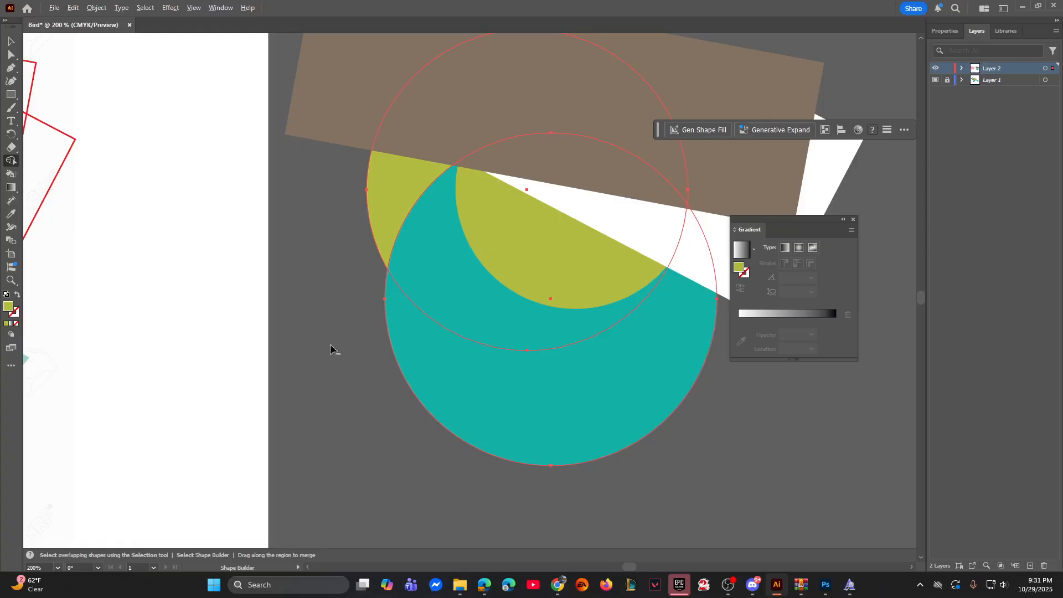
left_click(473, 395, "alt")
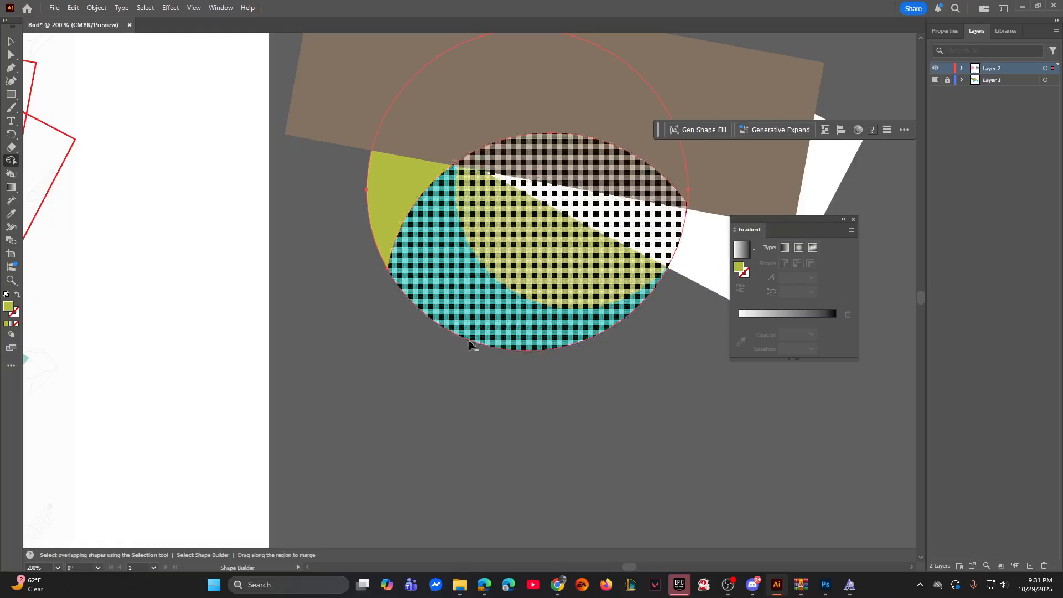
key("ctrl+minus")
key("ctrl+minus")
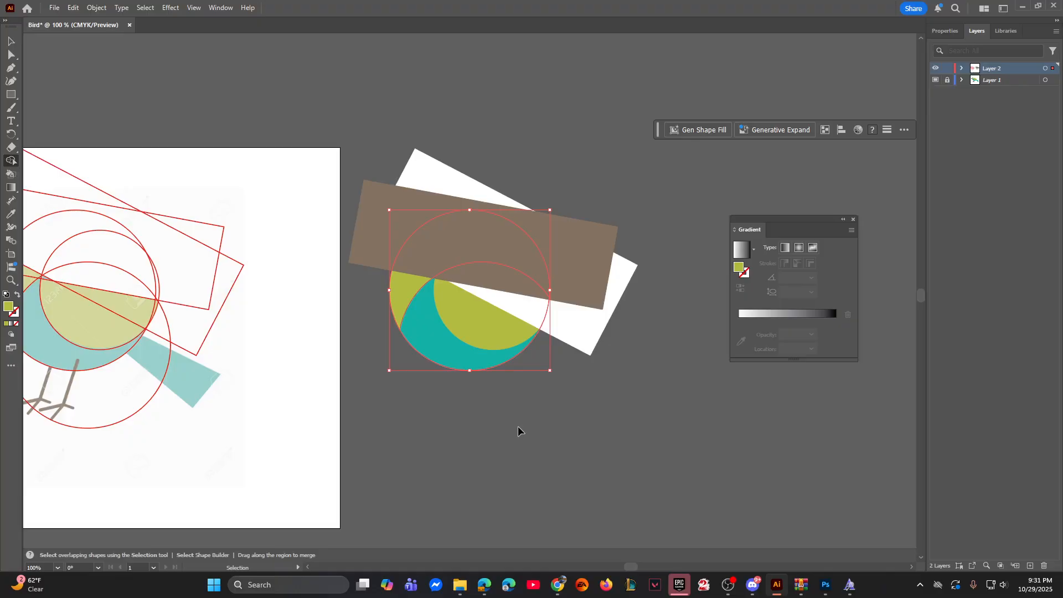
left_click_drag(364, 372, 515, 402)
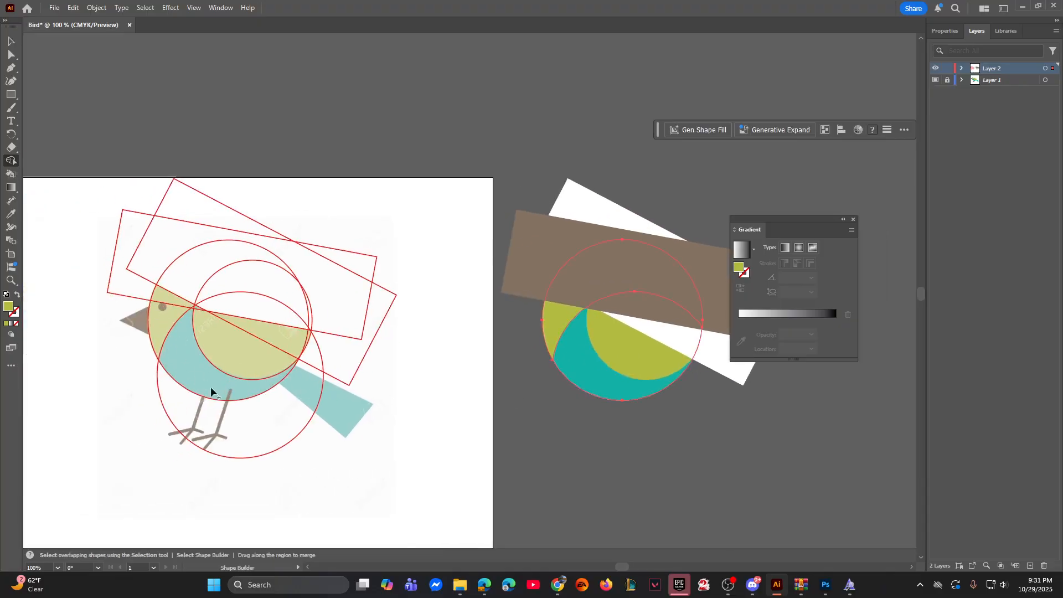
scroll(290, 380, "right", 5)
Step: Use Shape Builder on the wing circle and brown rectangle to remove the rectangle and the part of the wing it covers
left_click(11, 41)
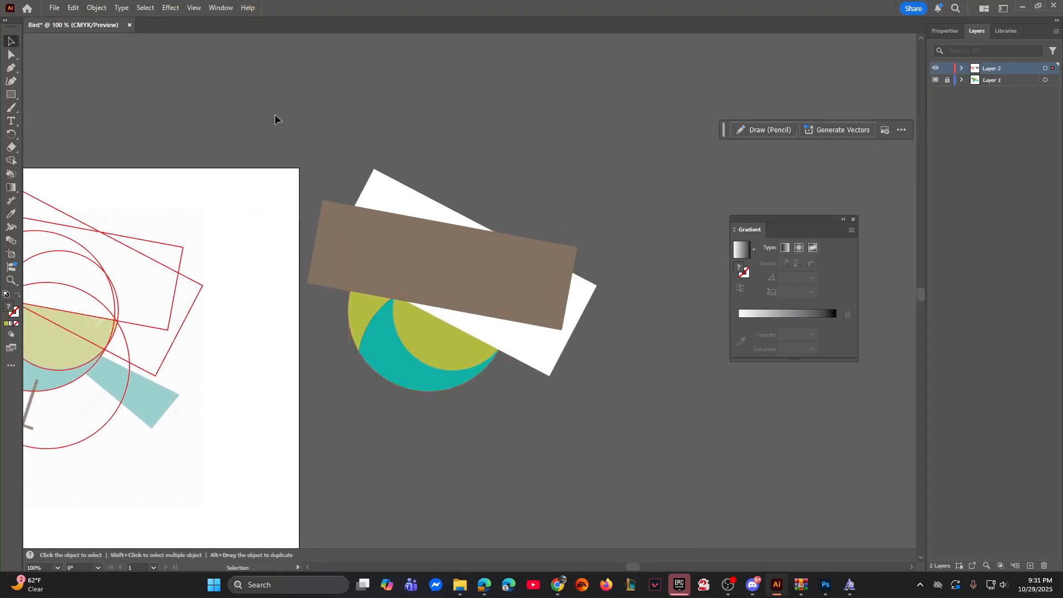
left_click(428, 350)
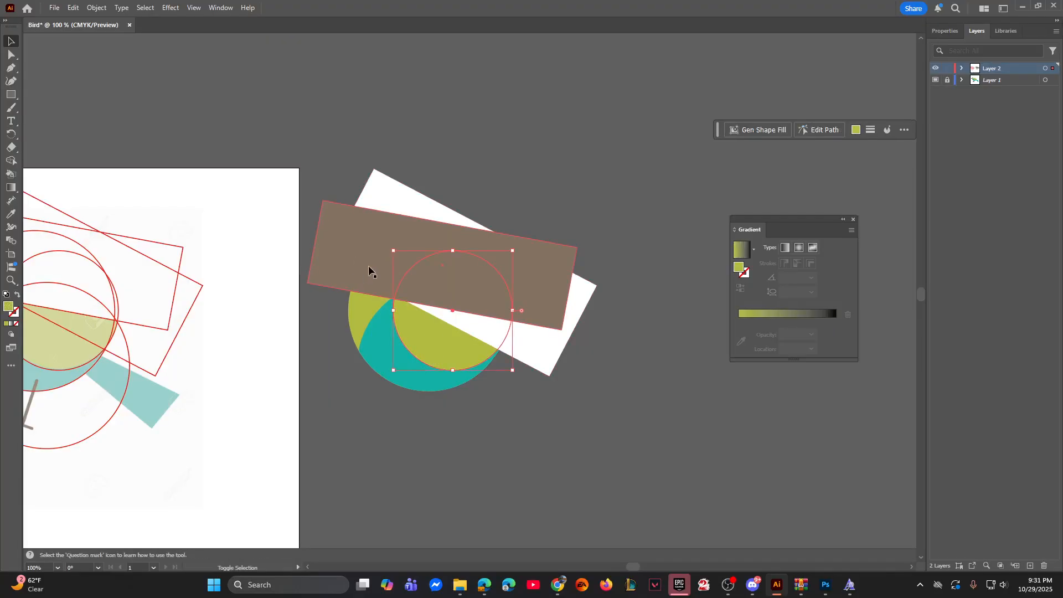
left_click(349, 260, "shift")
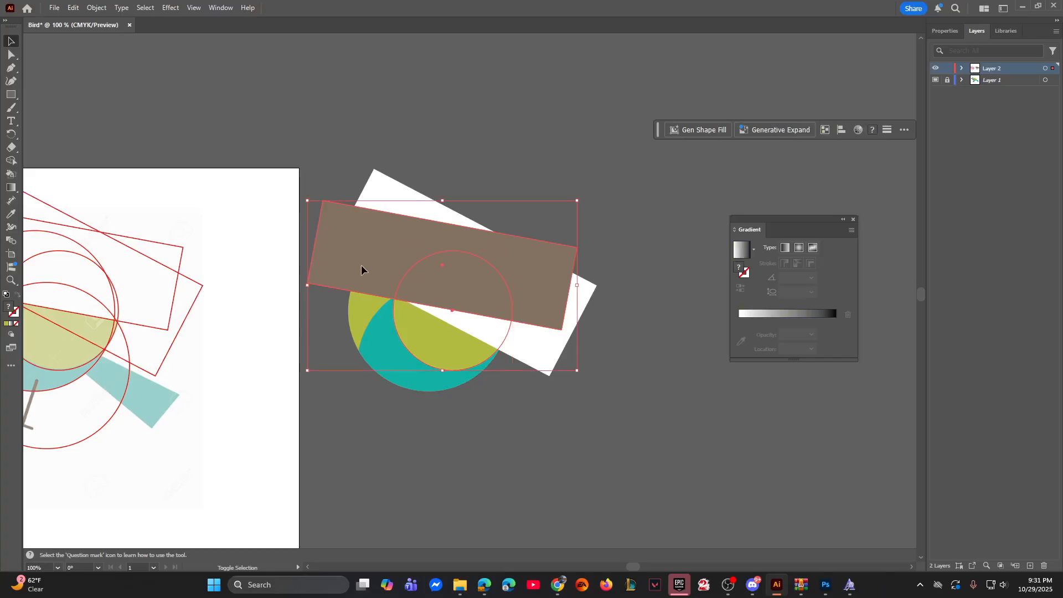
left_click(295, 216)
left_click(382, 280)
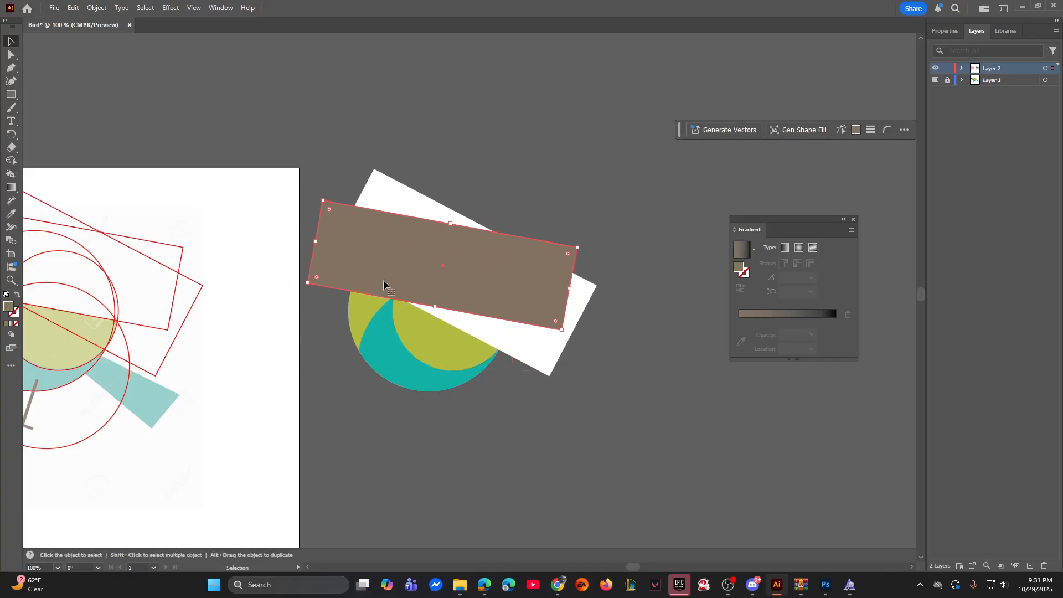
left_click(429, 346, "shift")
left_click(11, 160)
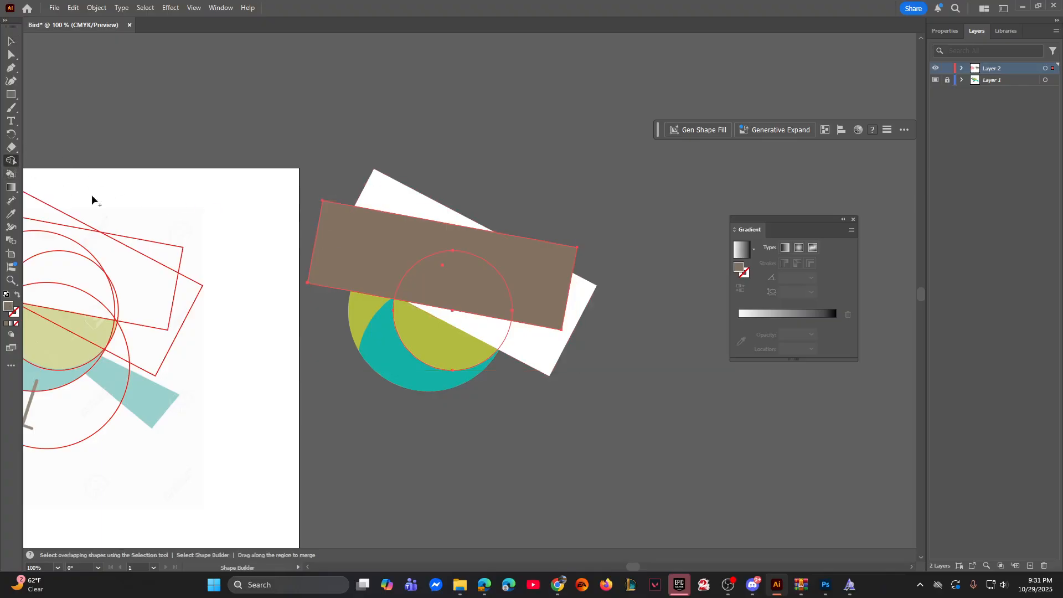
left_click_drag(298, 258, 453, 283)
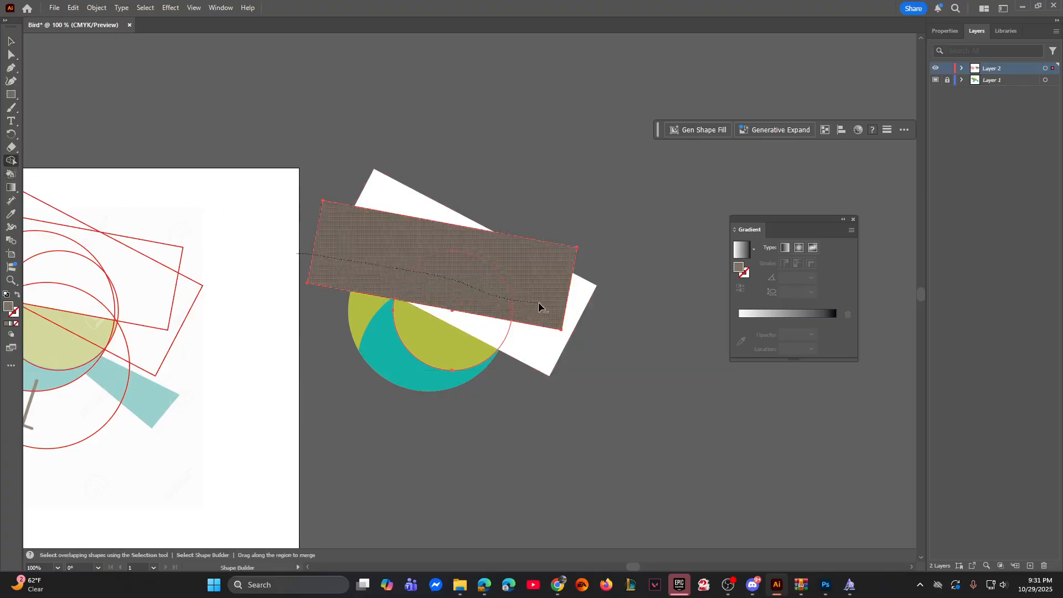
left_click_drag(539, 306, 513, 303)
Step: Try to remove the white rectangle and the covered part of the head-and-belly circle with Shape Builder, and undo that cut
left_click(10, 41)
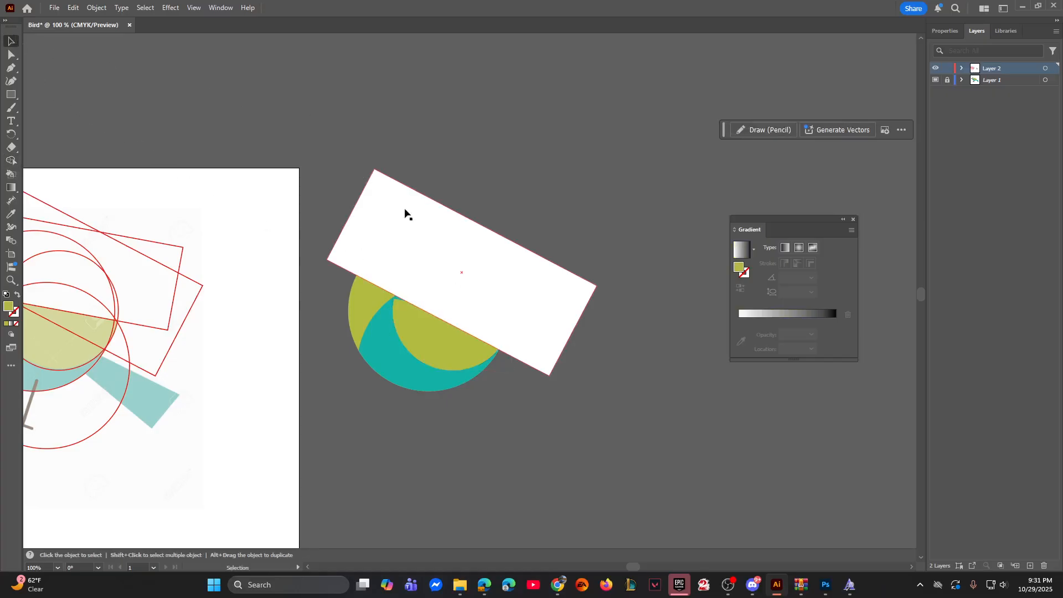
left_click(454, 228)
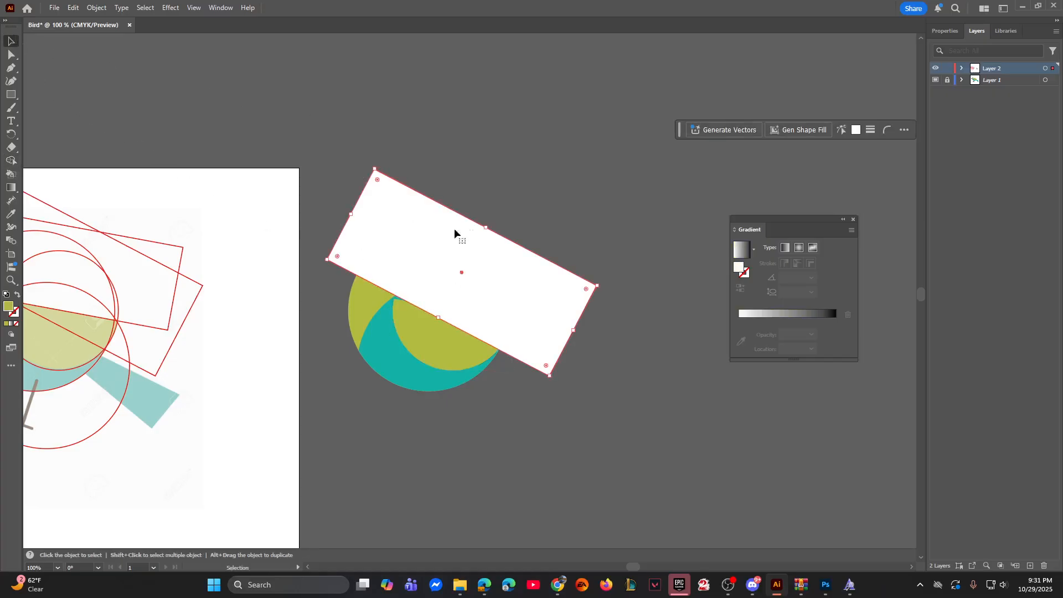
left_click(366, 313, "shift")
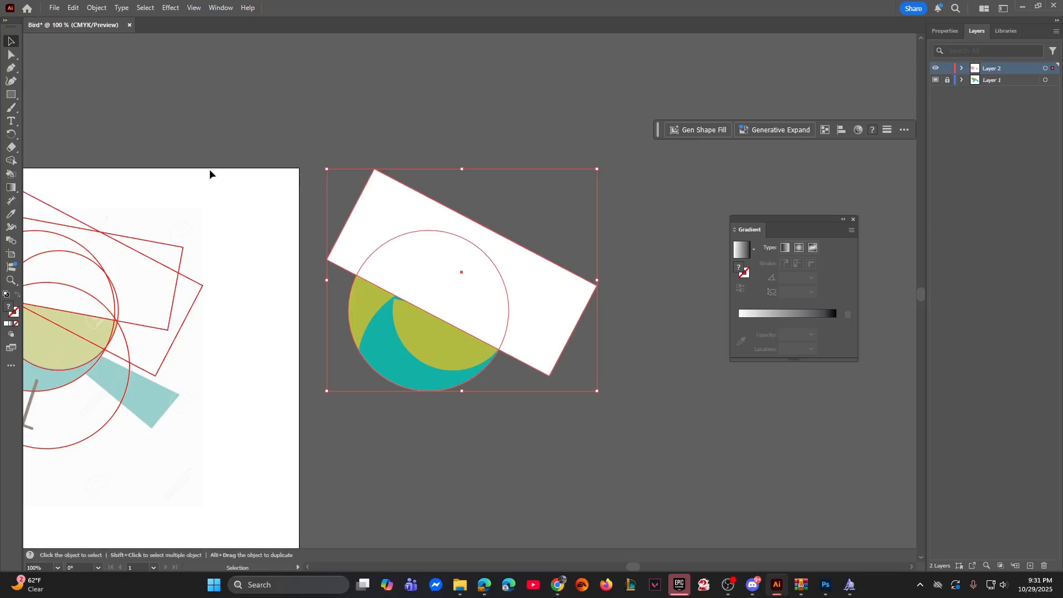
left_click(11, 160)
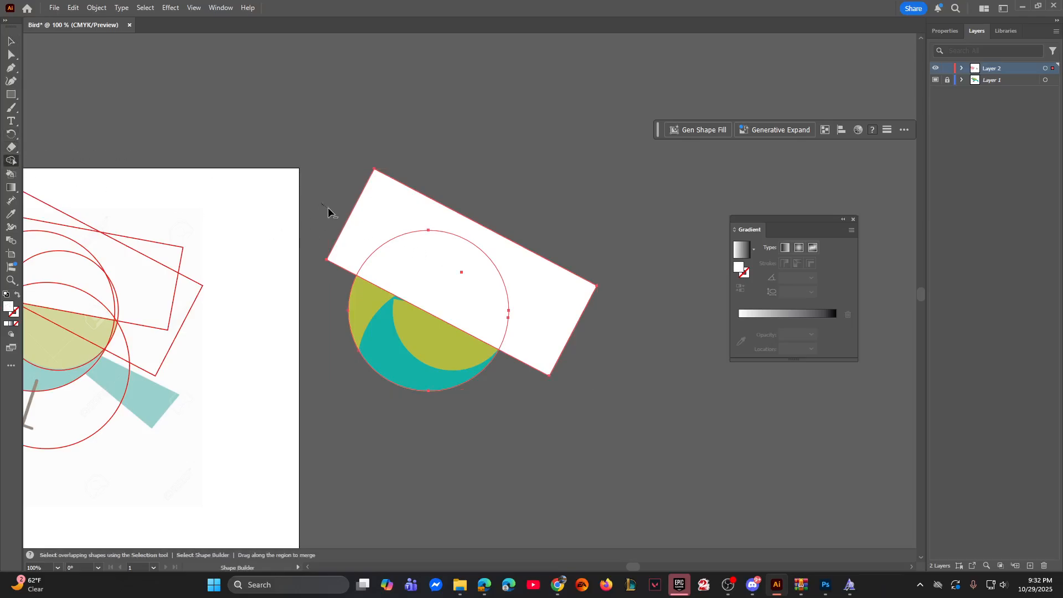
left_click_drag(365, 210, 468, 280)
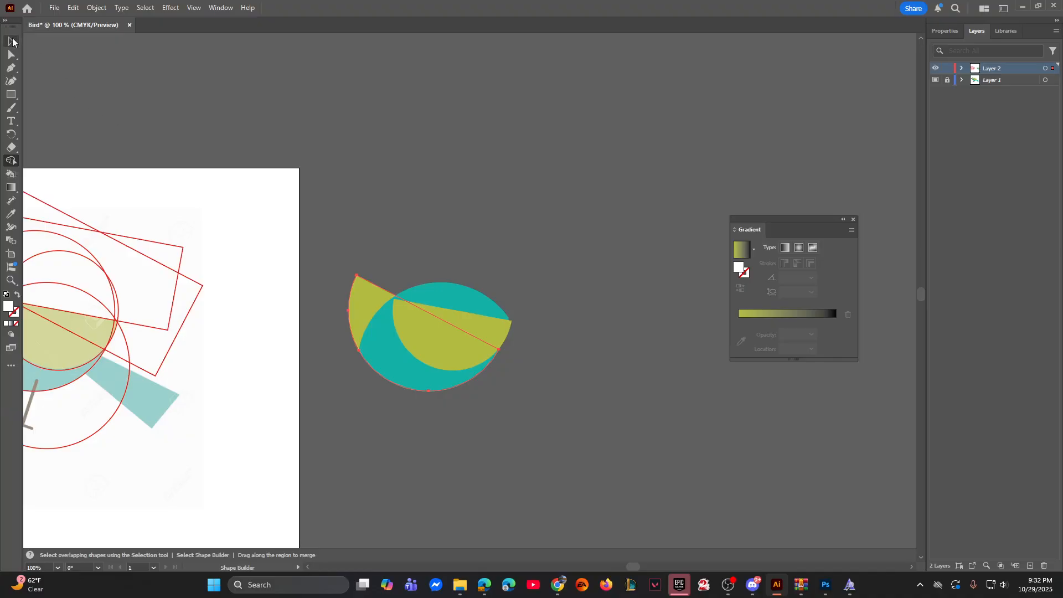
key("ctrl+z")
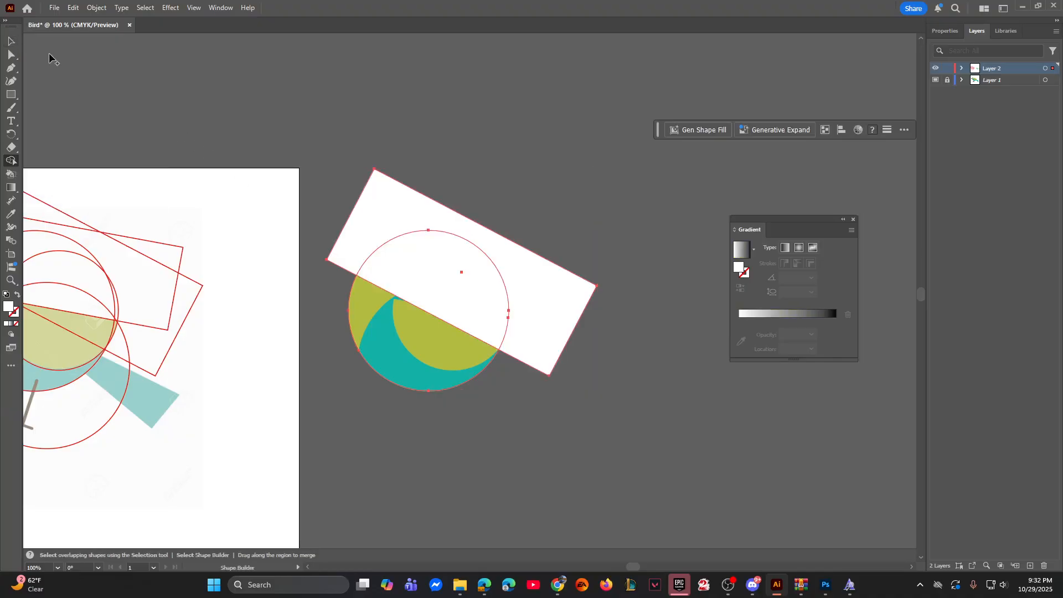
Step: Use Shape Builder to remove the white rectangle and the parts of the head-and-belly circle and blue-green shape it covers
left_click(11, 42)
left_click(336, 328)
left_click(384, 364)
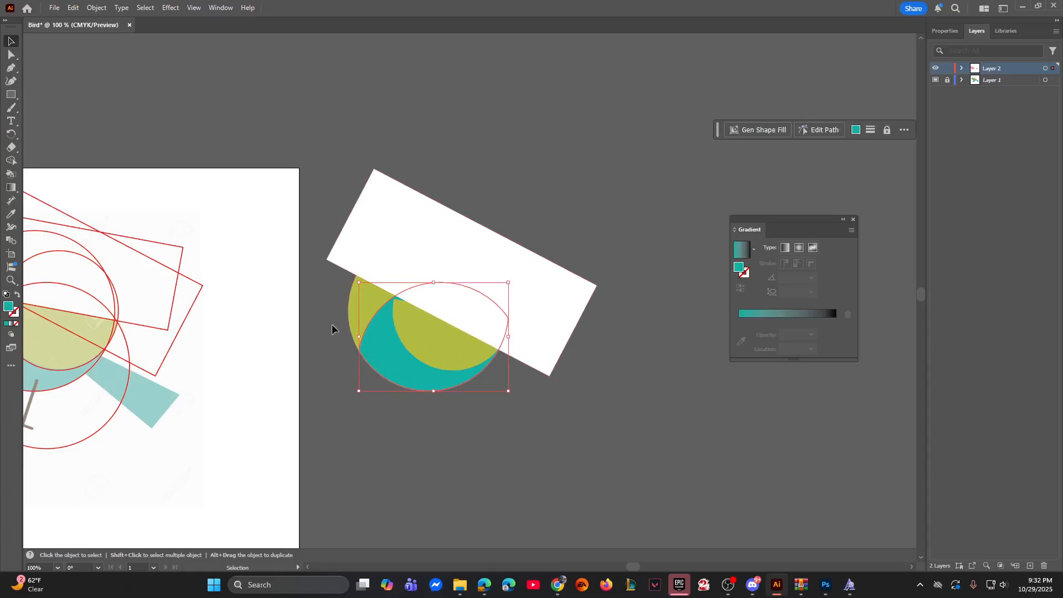
left_click(367, 298, "shift")
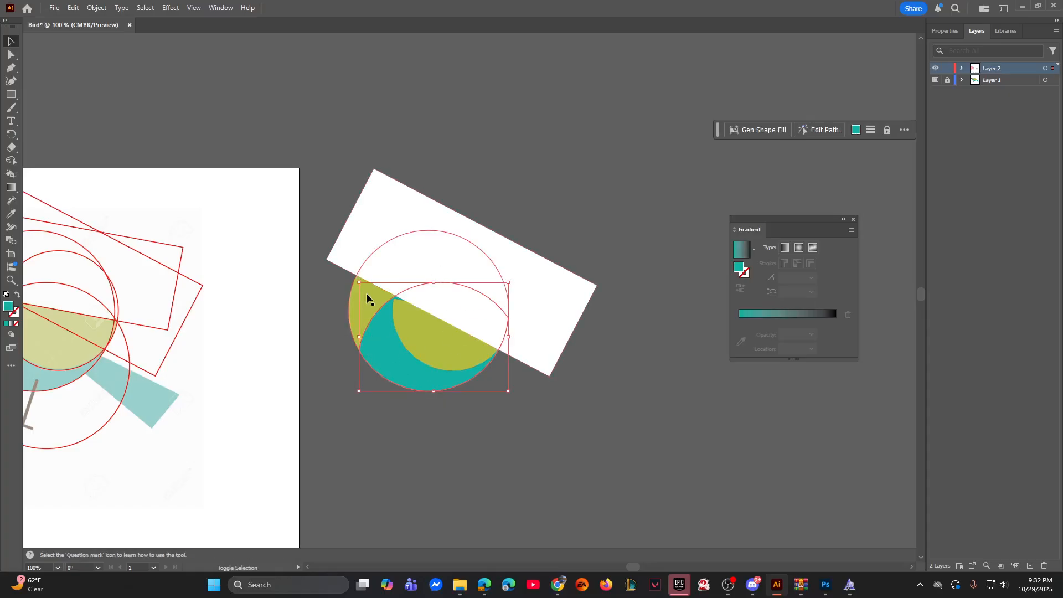
left_click(372, 205, "shift")
left_click(11, 161)
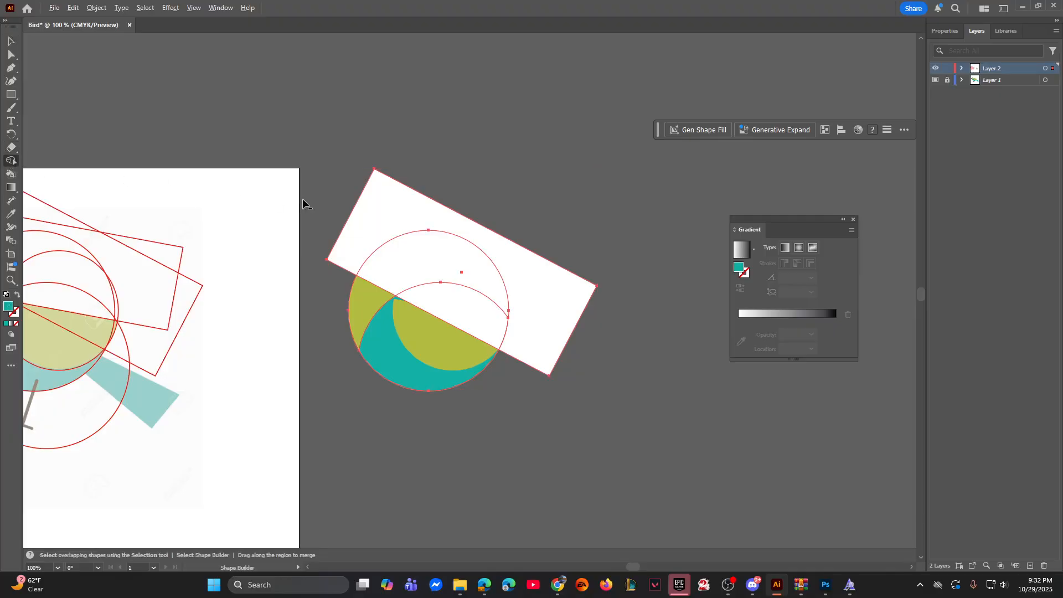
left_click(476, 266, "alt")
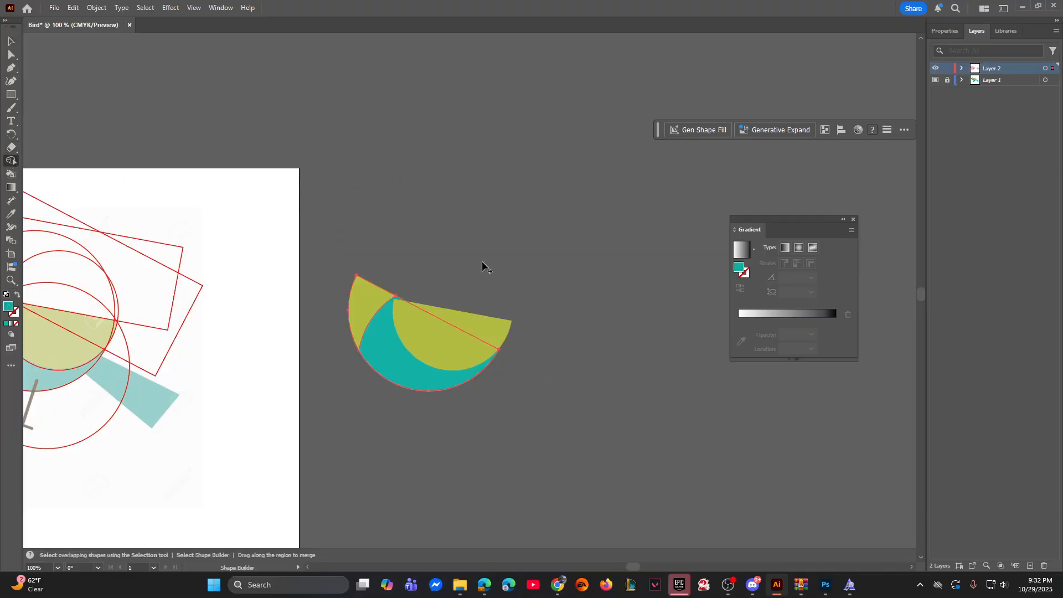
left_click(15, 42)
left_click(360, 159)
Step: Draw a small circle with the Ellipse tool over the eye of the bird template
left_click_drag(311, 227, 523, 199)
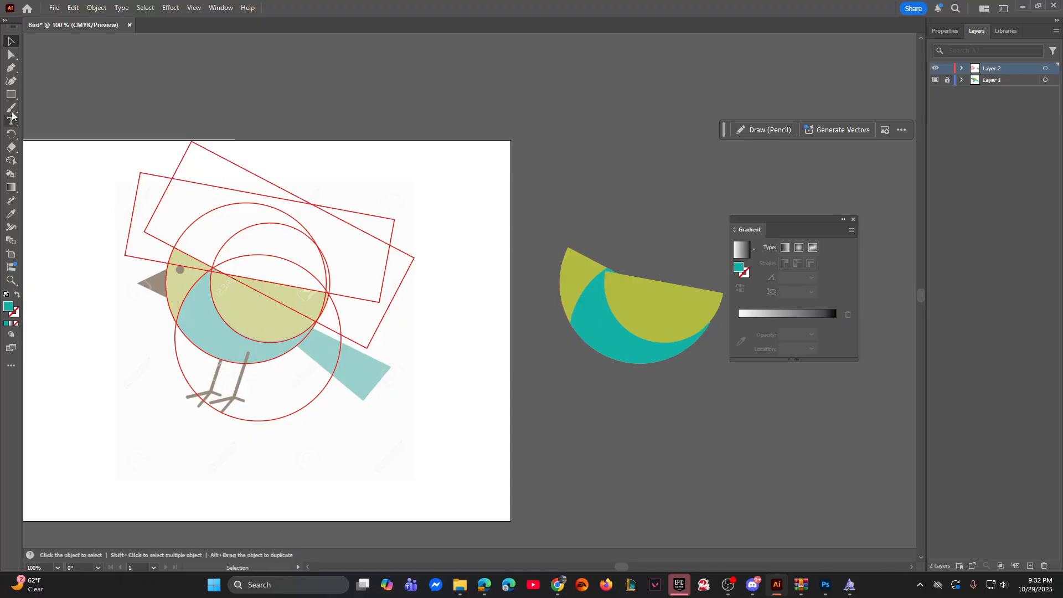
left_click_drag(11, 94, 64, 106)
scroll(65, 106, "up", 5)
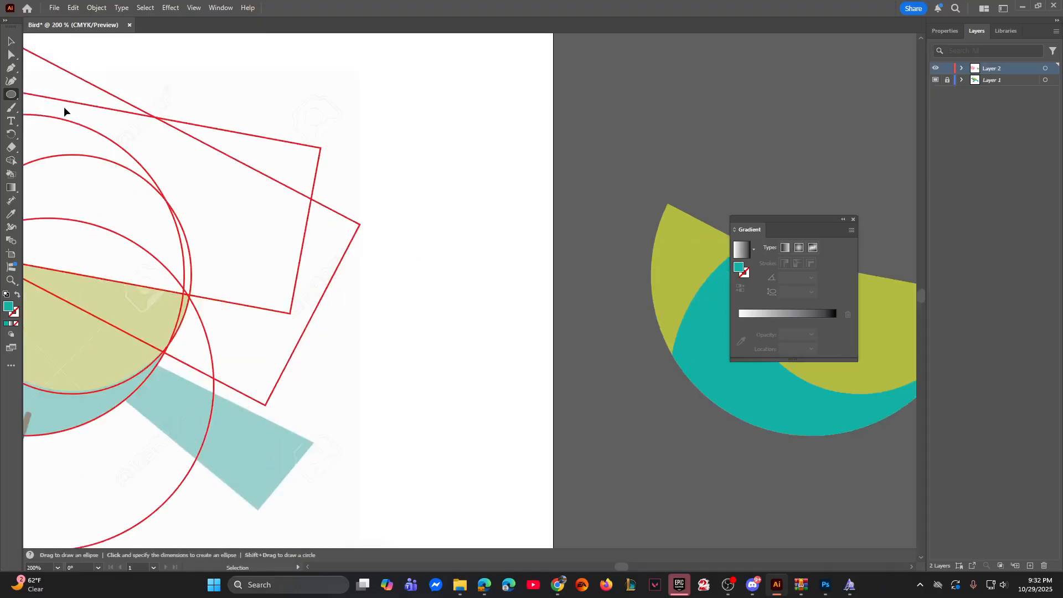
left_click_drag(267, 272, 291, 287)
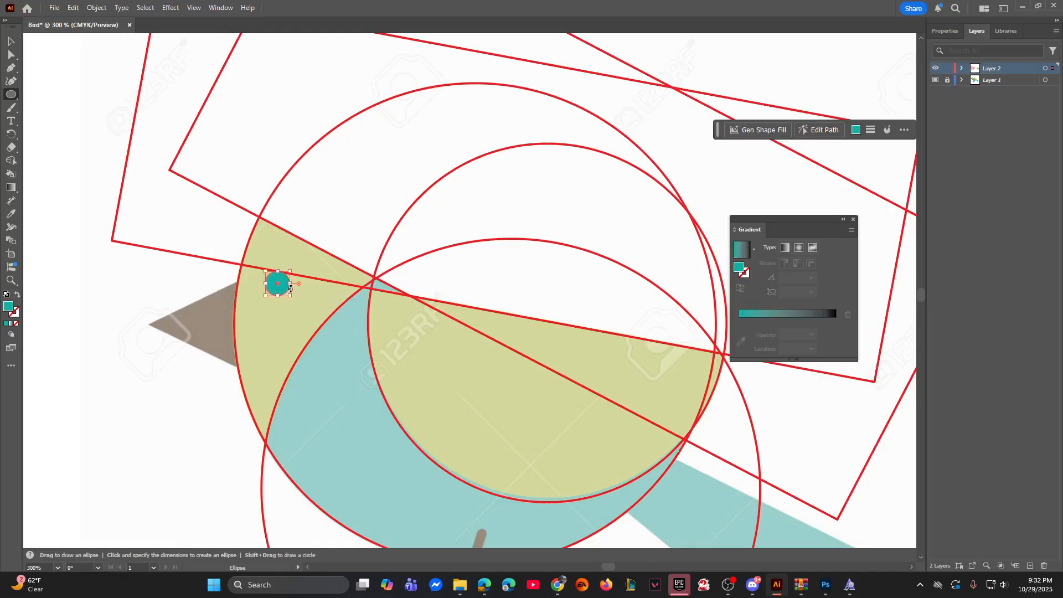
Step: Create a three-sided polygon with a 50 pt radius near the template's beak
left_click(11, 94)
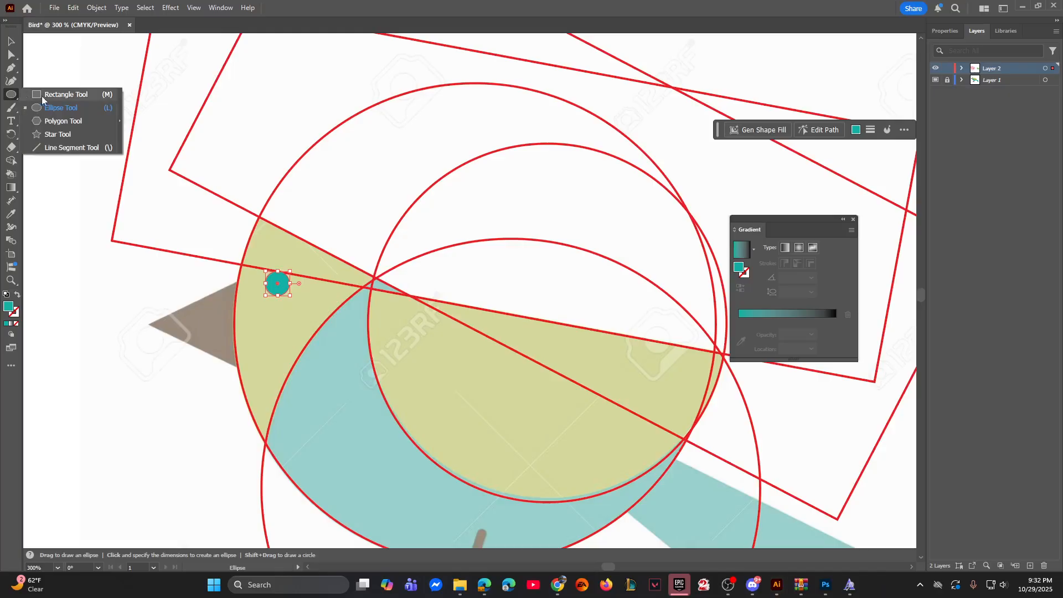
left_click(64, 121)
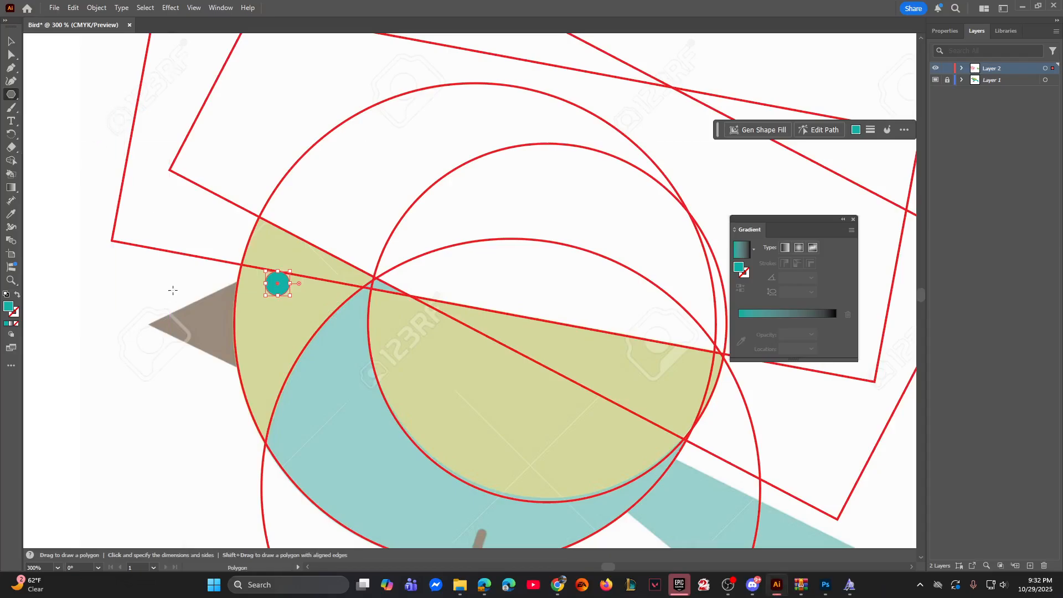
left_click(151, 308)
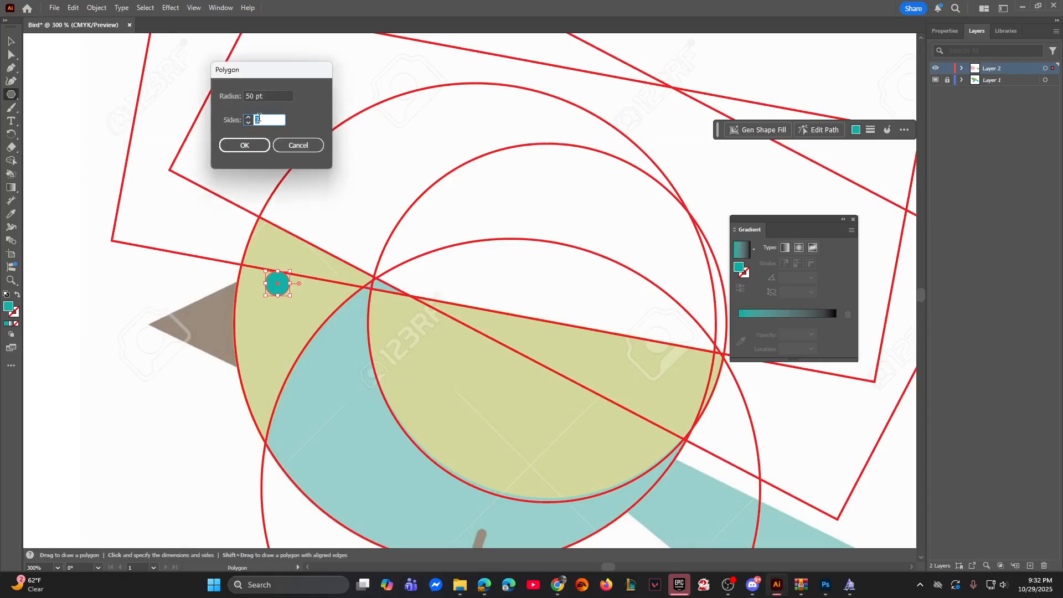
left_click(253, 143)
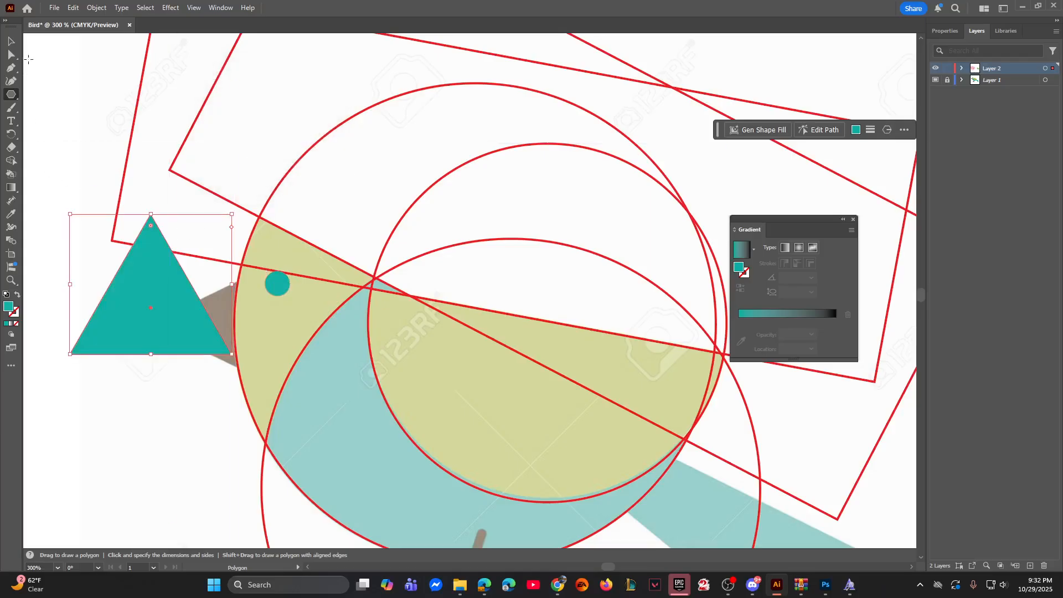
Step: Rotate the triangle a quarter turn, place its tip on the template beak's tip, and swap its fill and stroke
key("v")
left_click_drag(238, 211, 39, 195)
left_click_drag(124, 285, 217, 304)
left_click(18, 297)
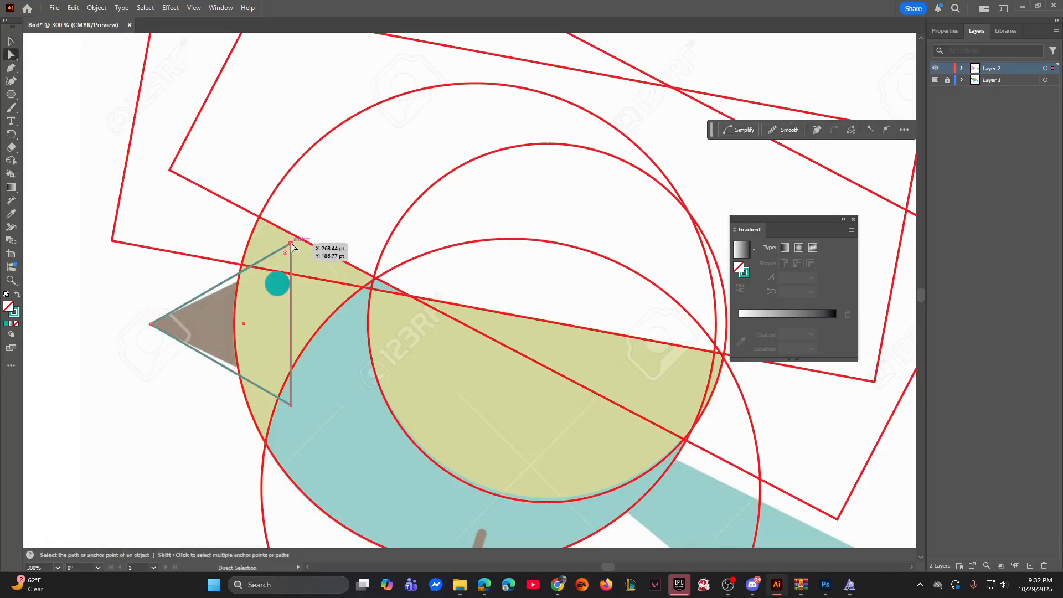
Step: Move the triangle's two rear corner anchors inward so its sides follow the edges of the template's beak
left_click_drag(292, 244, 292, 256)
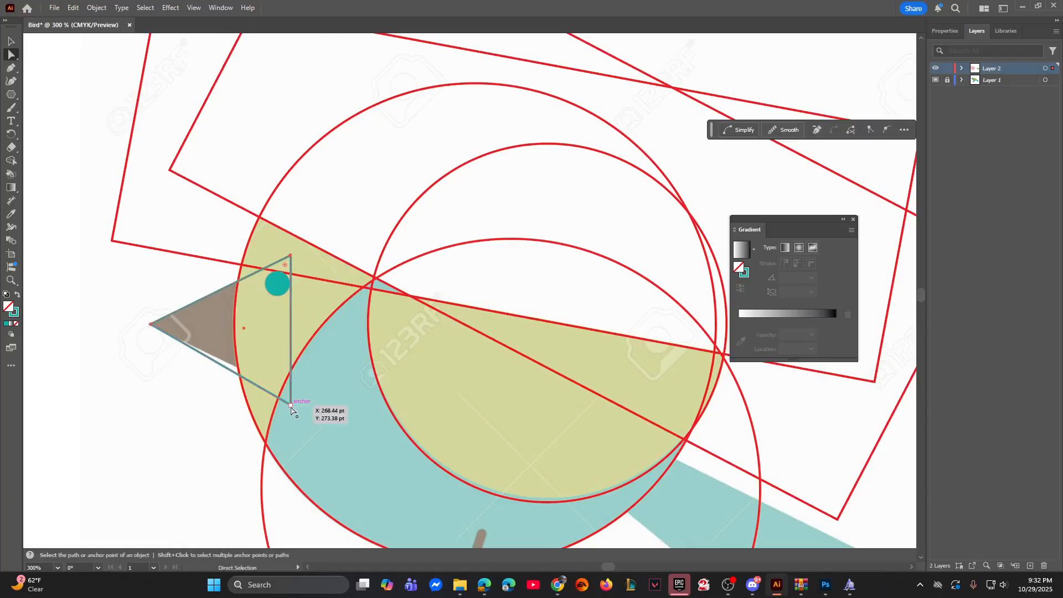
left_click_drag(292, 407, 292, 396)
key("v")
left_click(128, 257)
Step: Move the beak triangle and the eye circle together from the template onto the head of the colored bird
left_click(198, 300)
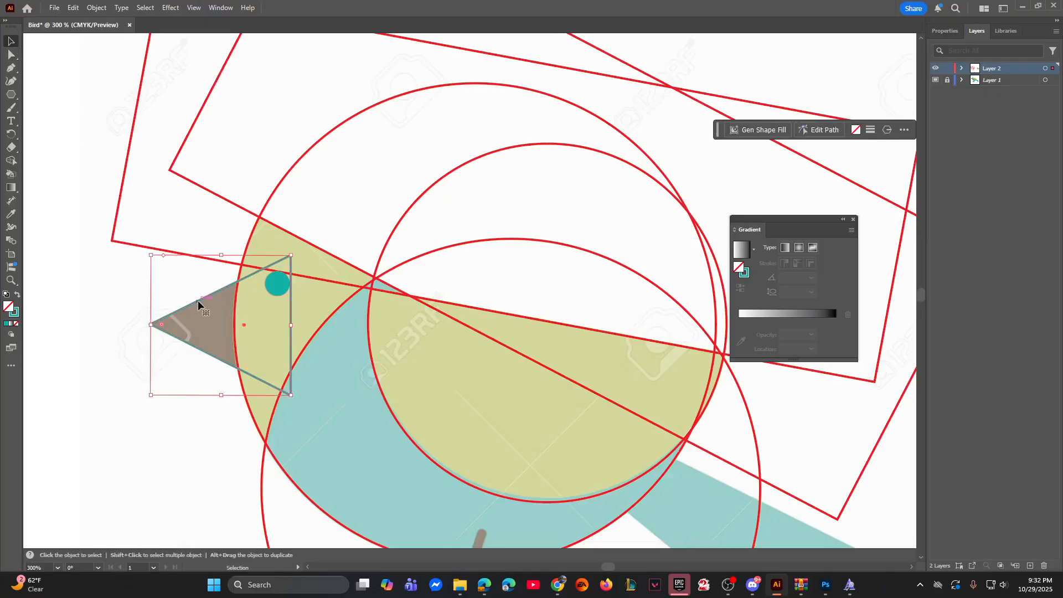
left_click(278, 281, "shift")
left_click_drag(418, 327, 250, 304)
key("ctrl+minus")
key("ctrl+minus")
key("ctrl+minus")
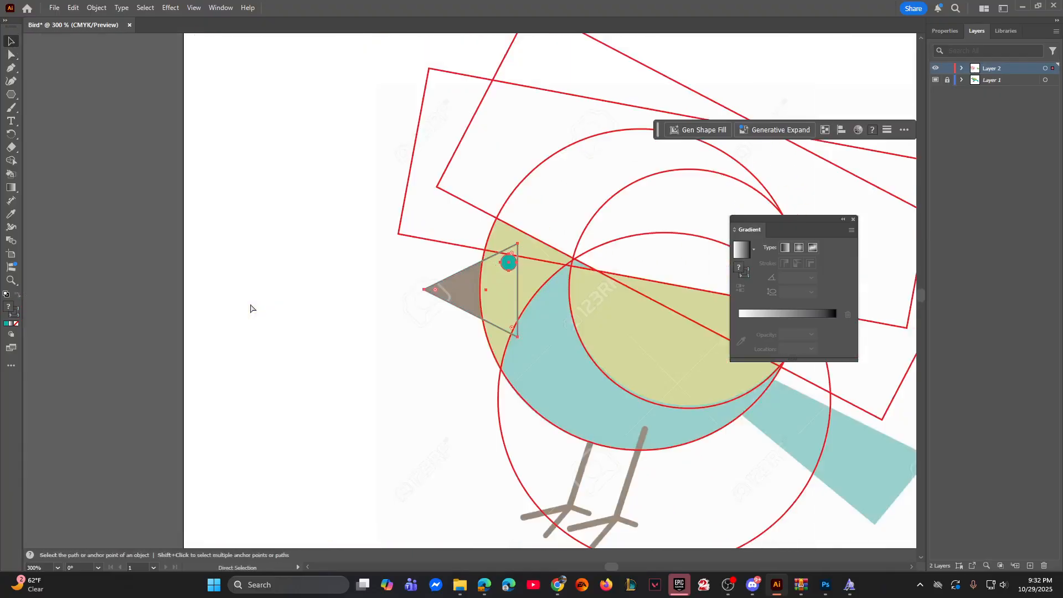
left_click_drag(479, 313, 646, 326)
left_click(676, 235)
Step: Fill the colored bird's eye circle with the brown sampled from the template's eye
key("ctrl+=")
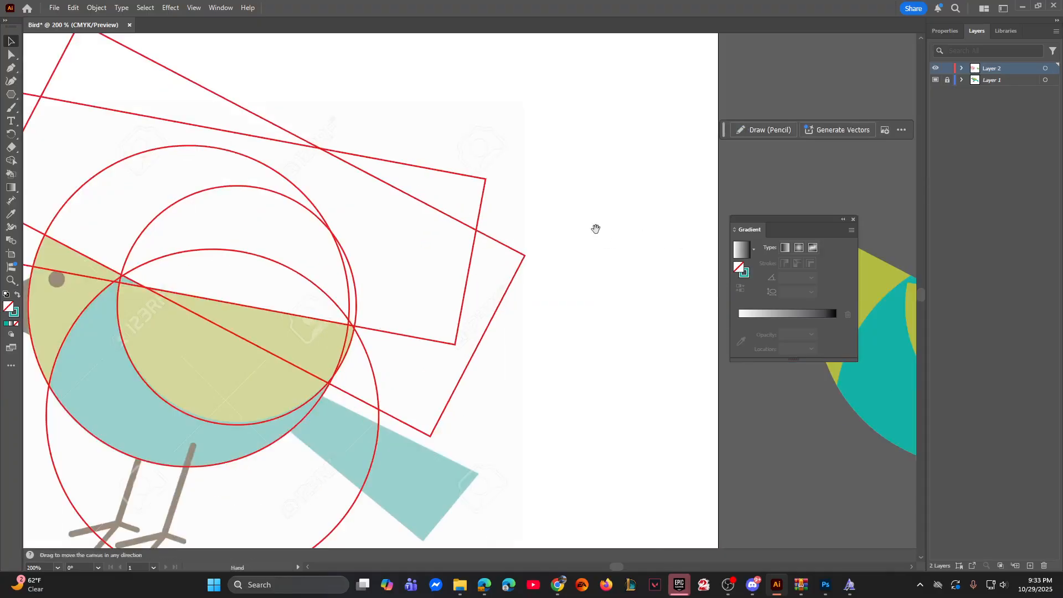
left_click_drag(595, 229, 342, 197)
left_click(590, 247)
left_click_drag(309, 303, 665, 314)
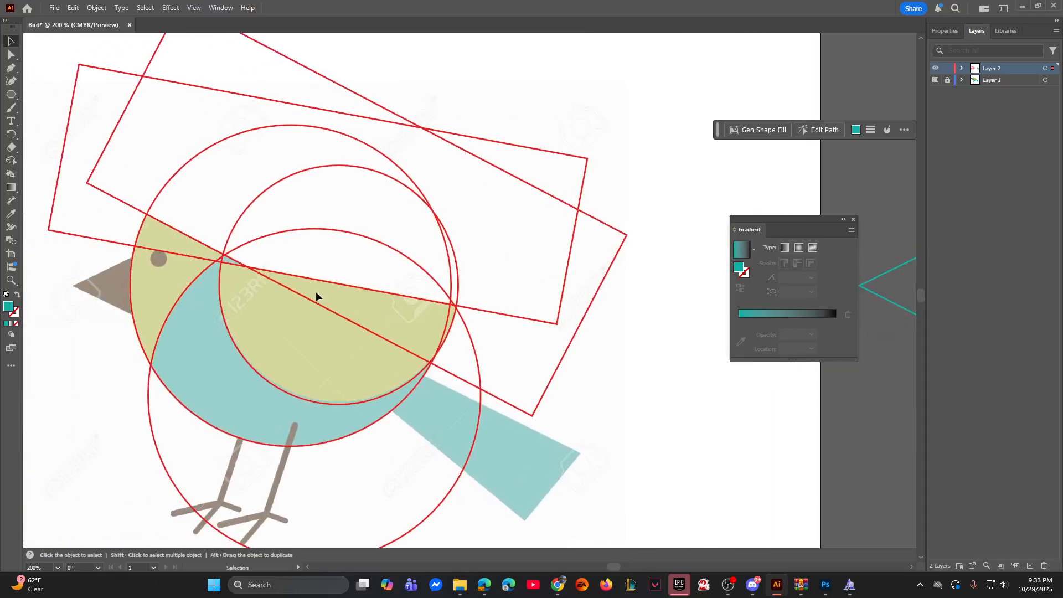
key("i")
left_click(159, 259)
left_click_drag(486, 308, 112, 300)
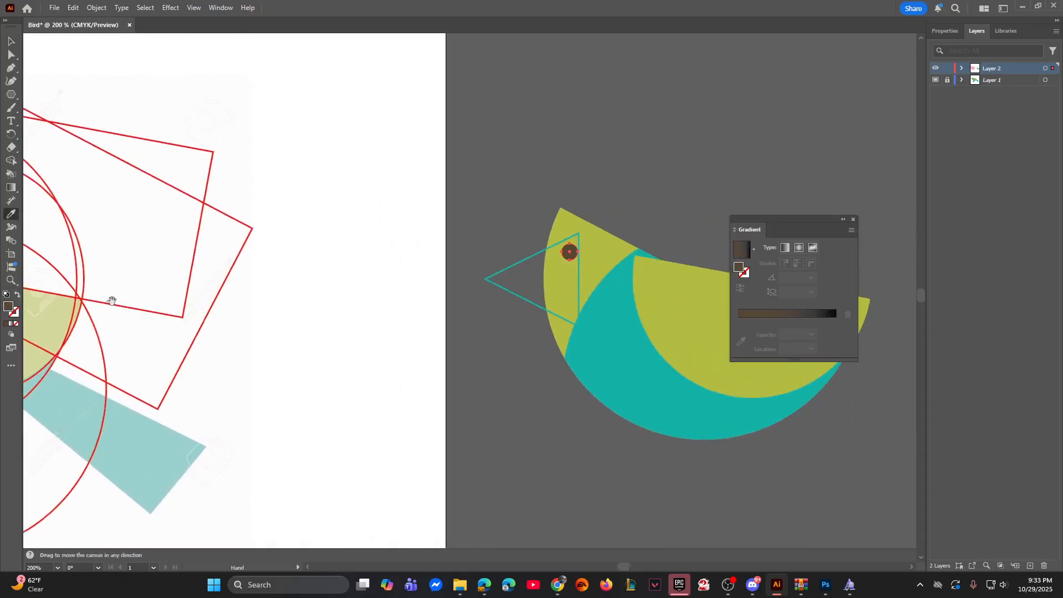
Step: Send the beak triangle to the back and fill it with the brown sampled from the bird's eye
key("v")
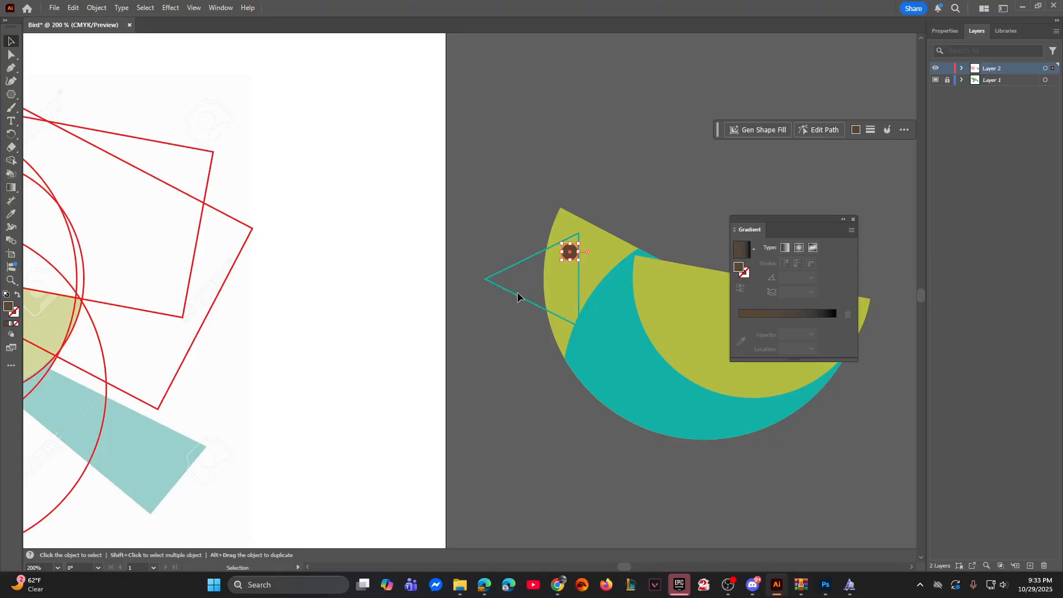
left_click(517, 294)
right_click(517, 300)
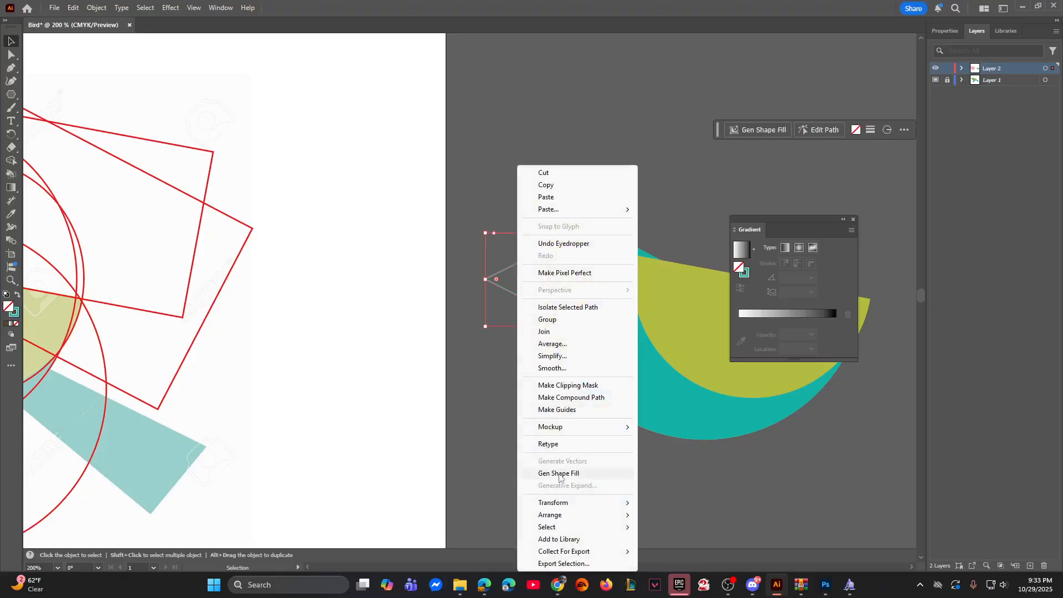
mouse_move(551, 515)
left_click(706, 551)
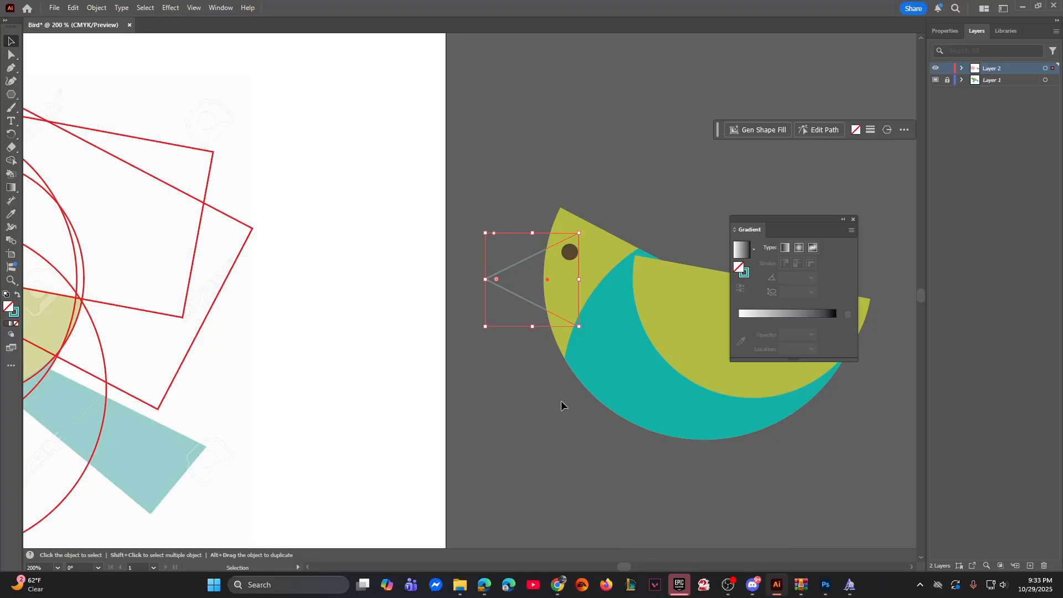
key("i")
left_click(570, 251)
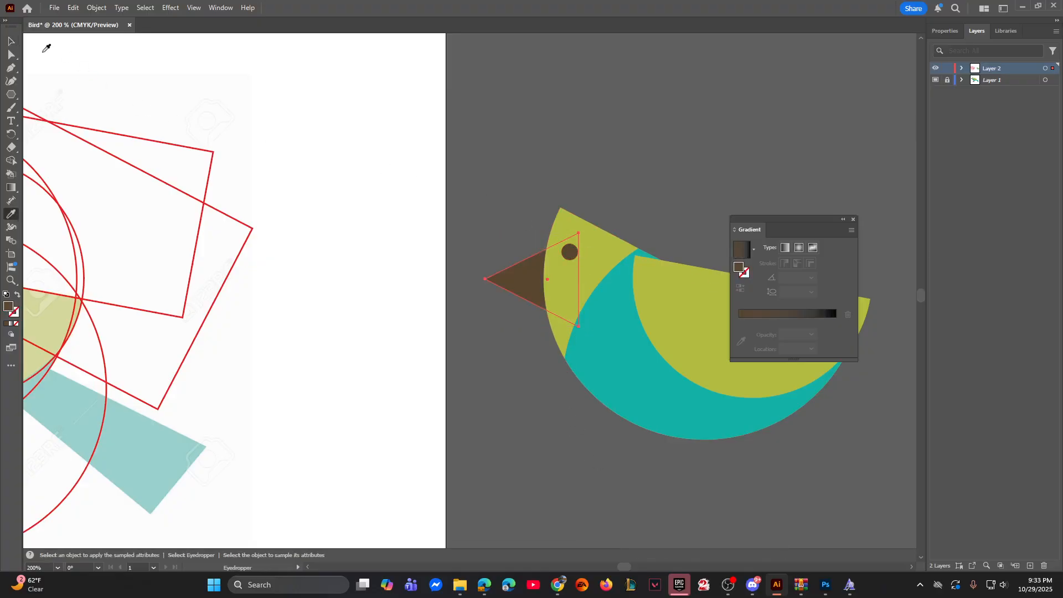
left_click(11, 42)
left_click(557, 204)
Step: Draw a rectangle with the Rectangle tool over the tail of the bird template
left_click_drag(171, 275, 381, 209)
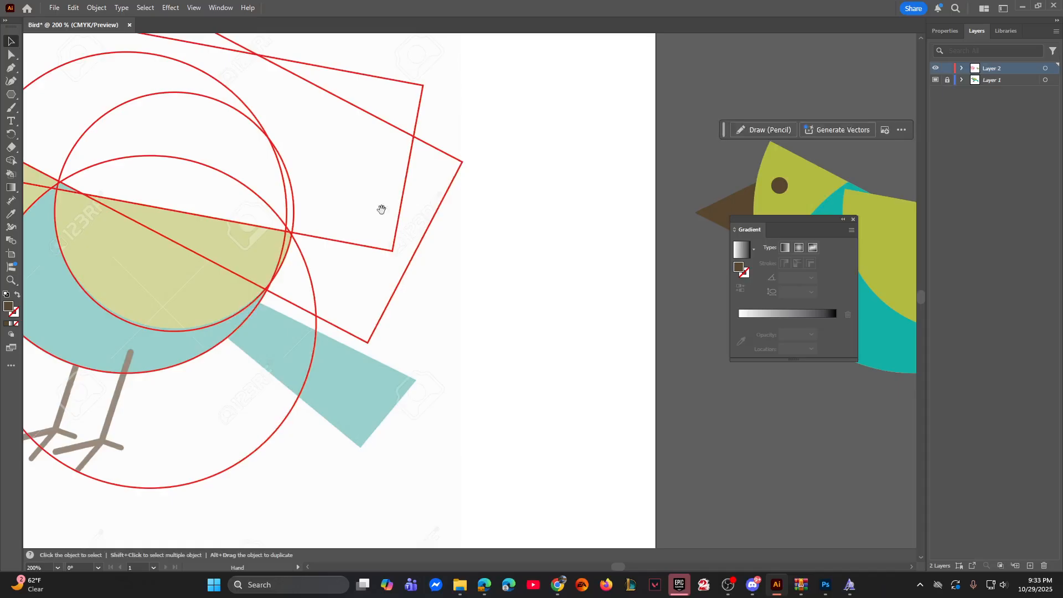
left_click(12, 94)
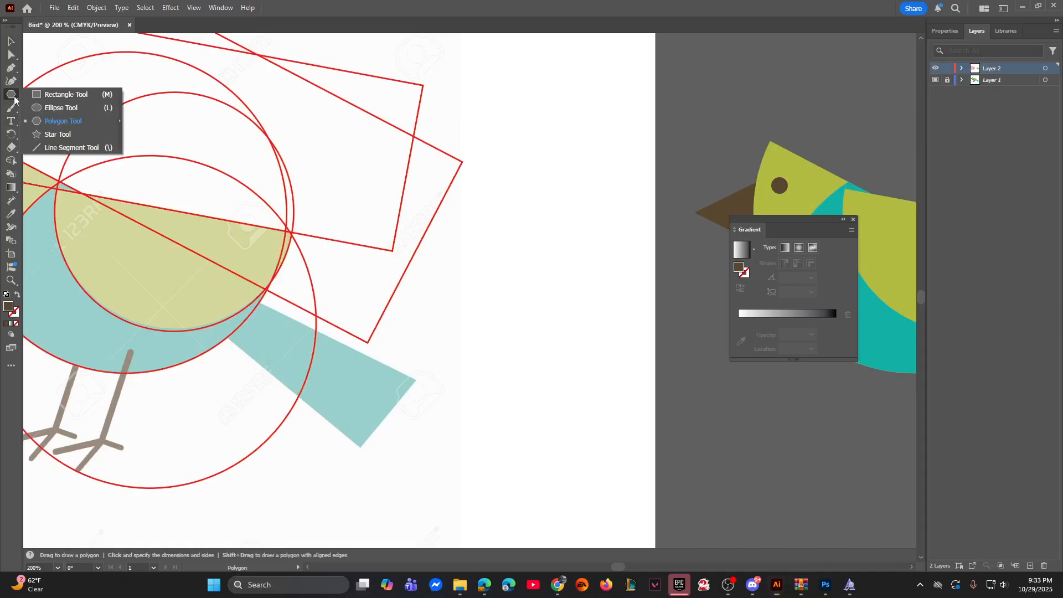
left_click(62, 95)
left_click_drag(229, 321, 360, 447)
Step: Move the rectangle's corner anchors with Direct Selection to match the template's tapered tail, with its narrow end inside the body
left_click(11, 54)
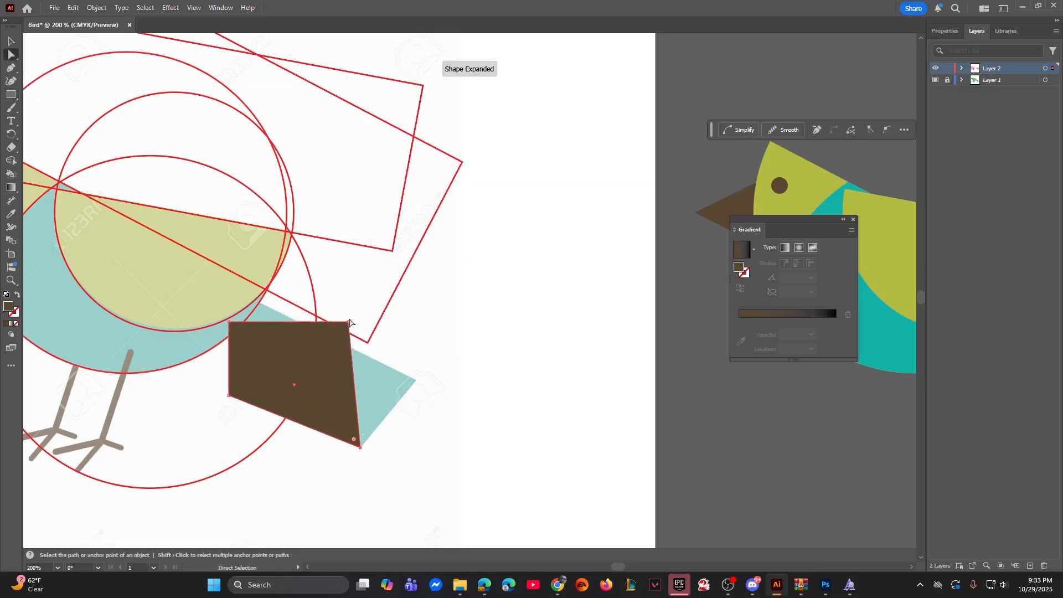
left_click_drag(348, 322, 416, 380)
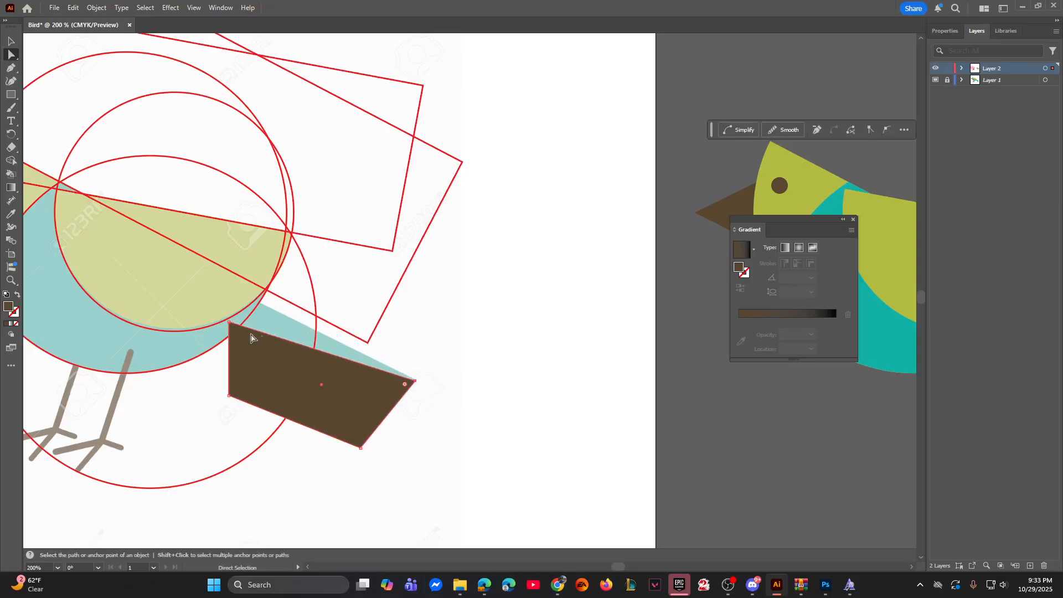
left_click_drag(229, 322, 239, 301)
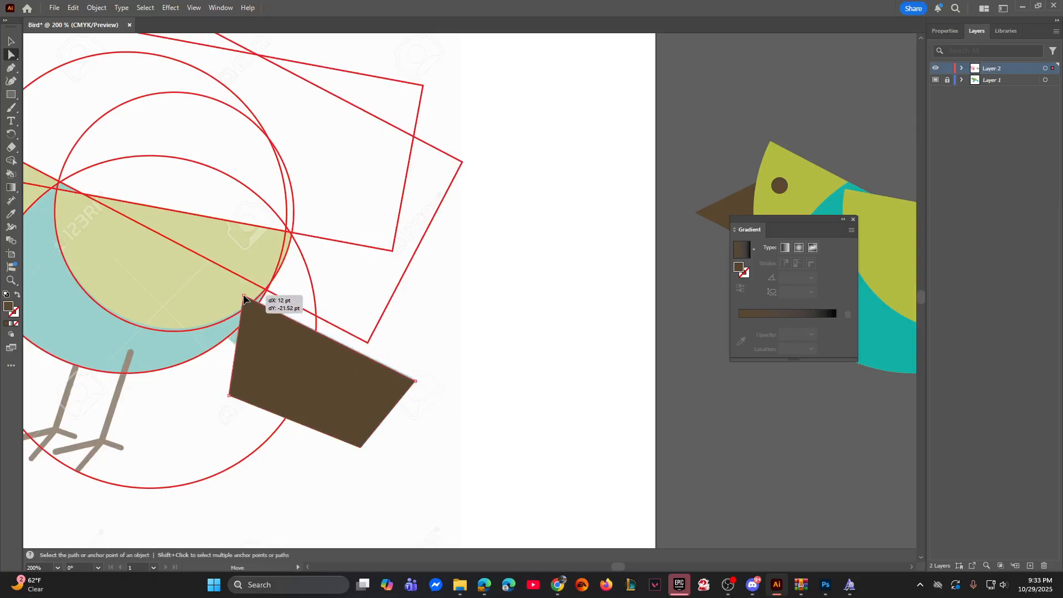
left_click_drag(229, 396, 216, 333)
key("v")
Step: Move the tail shape to the rear of the colored bird and send it to the back
left_click_drag(398, 252, 159, 234)
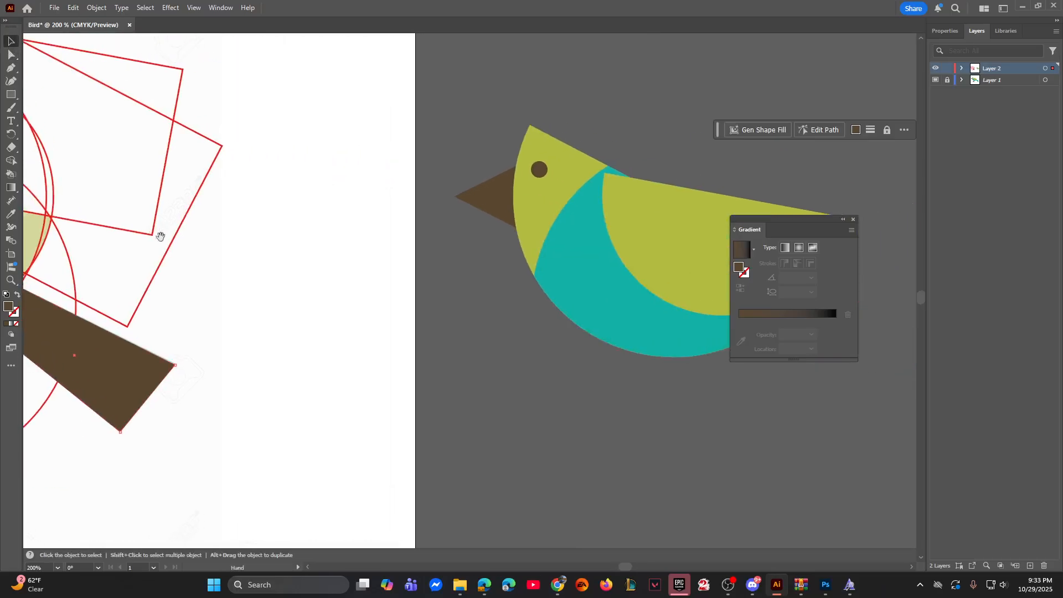
left_click_drag(119, 374, 570, 374)
right_click(571, 373)
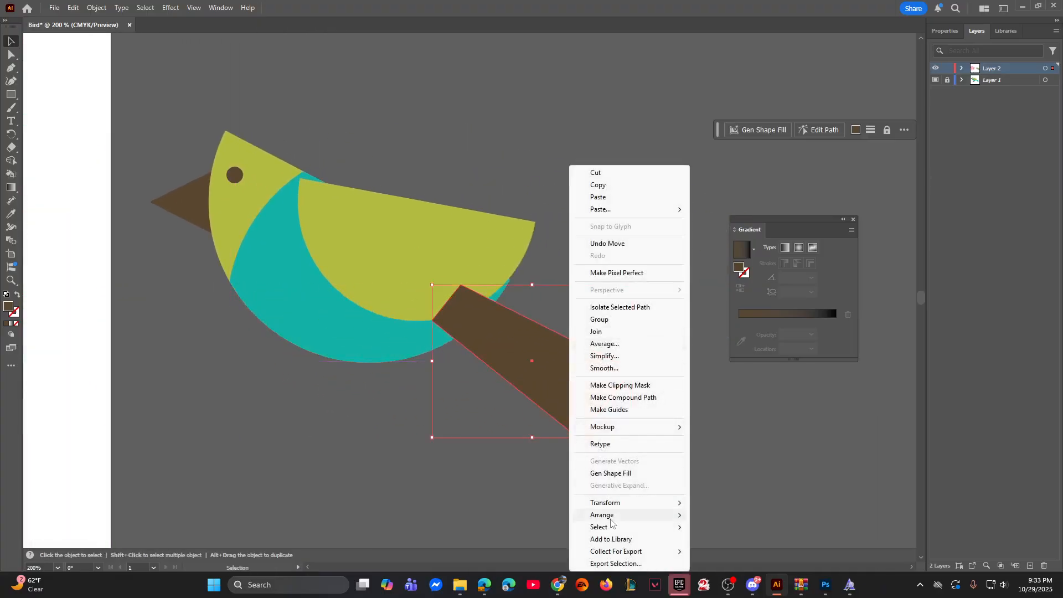
mouse_move(609, 515)
left_click(720, 554)
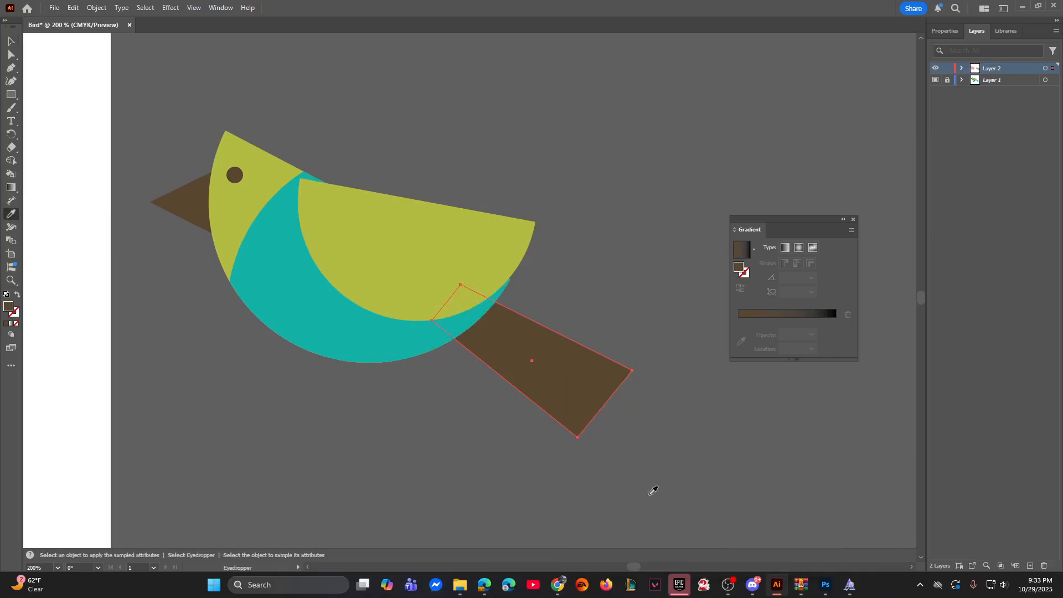
Step: Fill the tail shape with the blue-green sampled from the template's tail, and deselect it
key("i")
left_click_drag(219, 423, 660, 418)
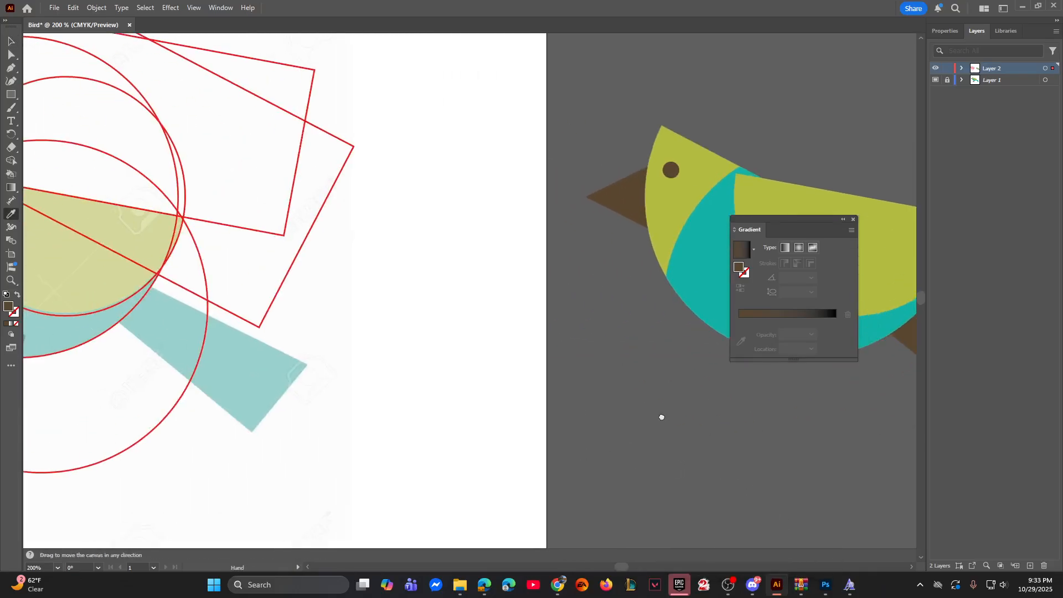
left_click(242, 364)
scroll(349, 356, "right", 5)
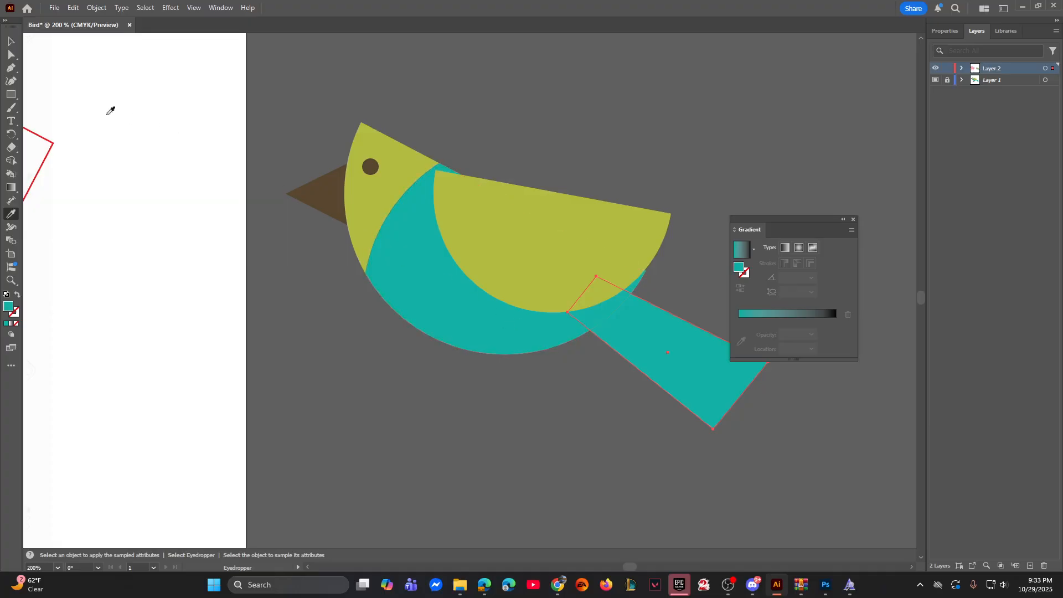
left_click(13, 43)
left_click(247, 325)
left_click_drag(245, 425, 664, 422)
left_click_drag(369, 396, 178, 380)
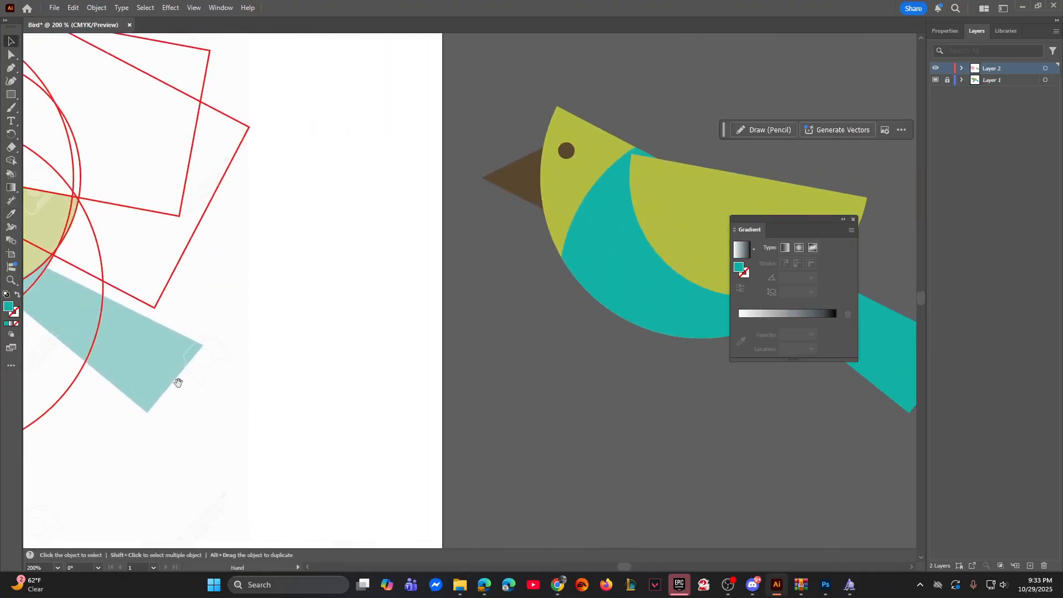
left_click_drag(578, 389, 331, 382)
left_click(473, 321)
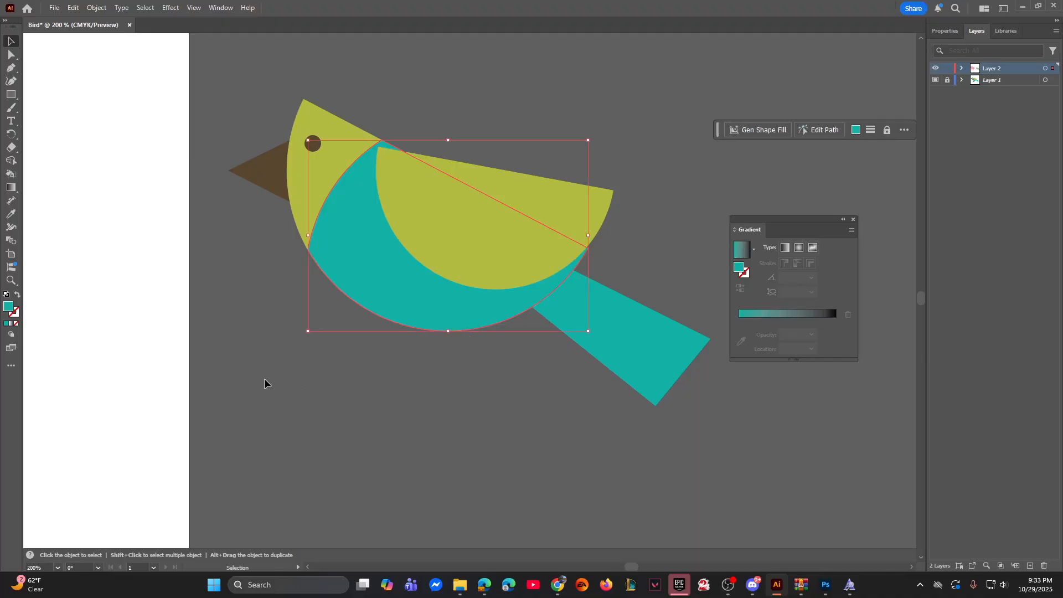
left_click_drag(264, 382, 472, 379)
left_click_drag(127, 382, 560, 384)
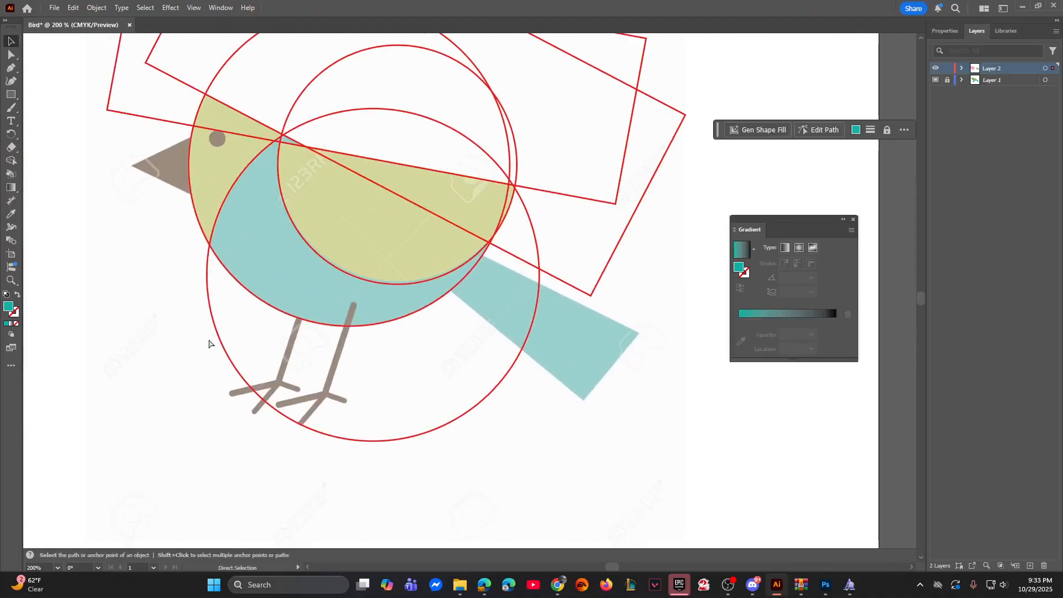
Step: Draw an open Pen path along the template's rear leg, from its upper end through the ankle to the middle toe's tip
key("ctrl+equal")
left_click_drag(105, 408, 530, 394)
left_click_drag(90, 427, 507, 394)
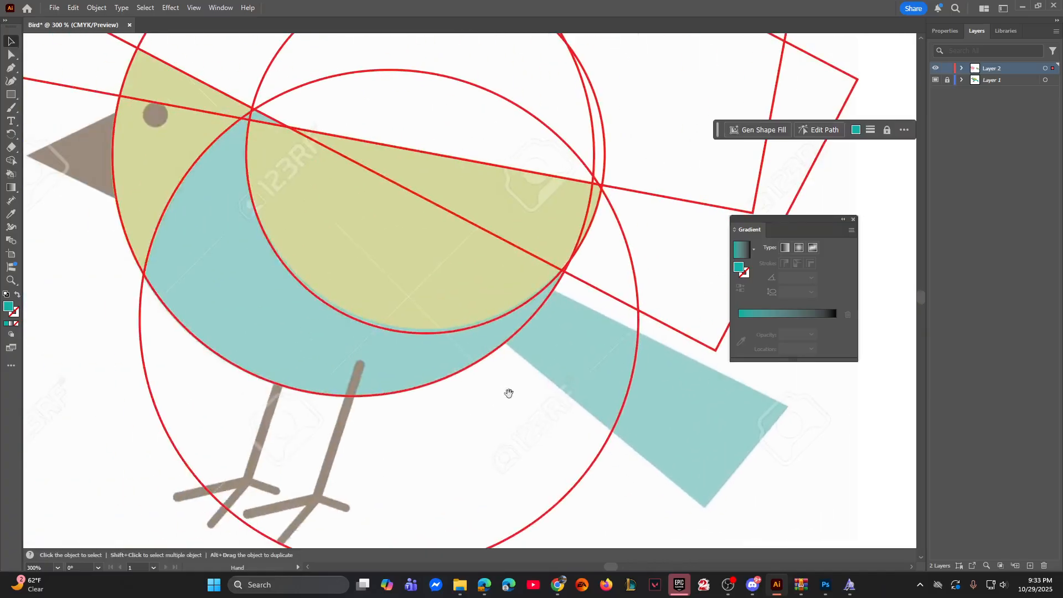
left_click_drag(299, 393, 446, 295)
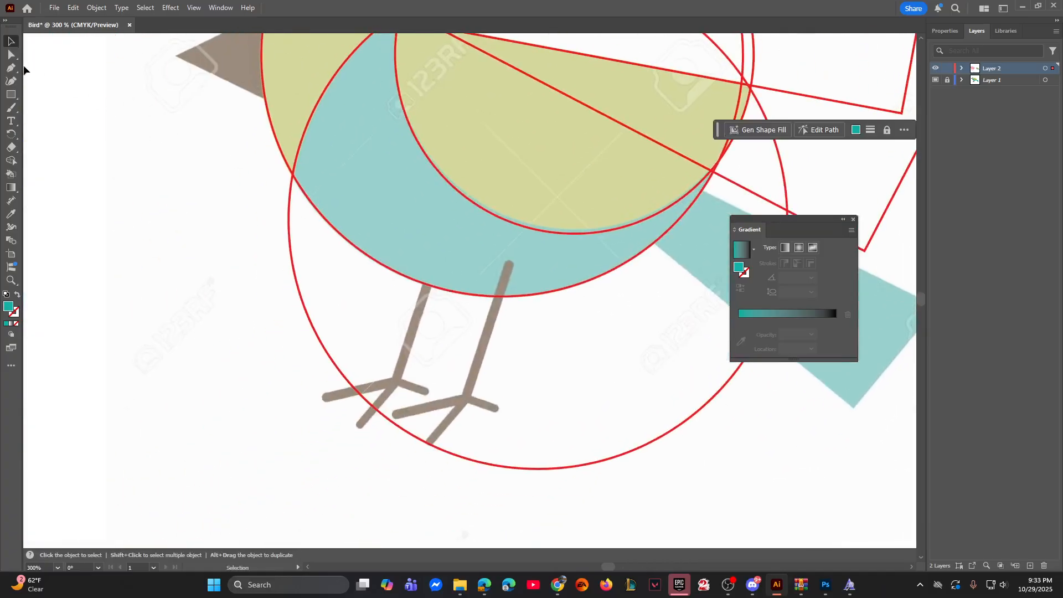
left_click(16, 71)
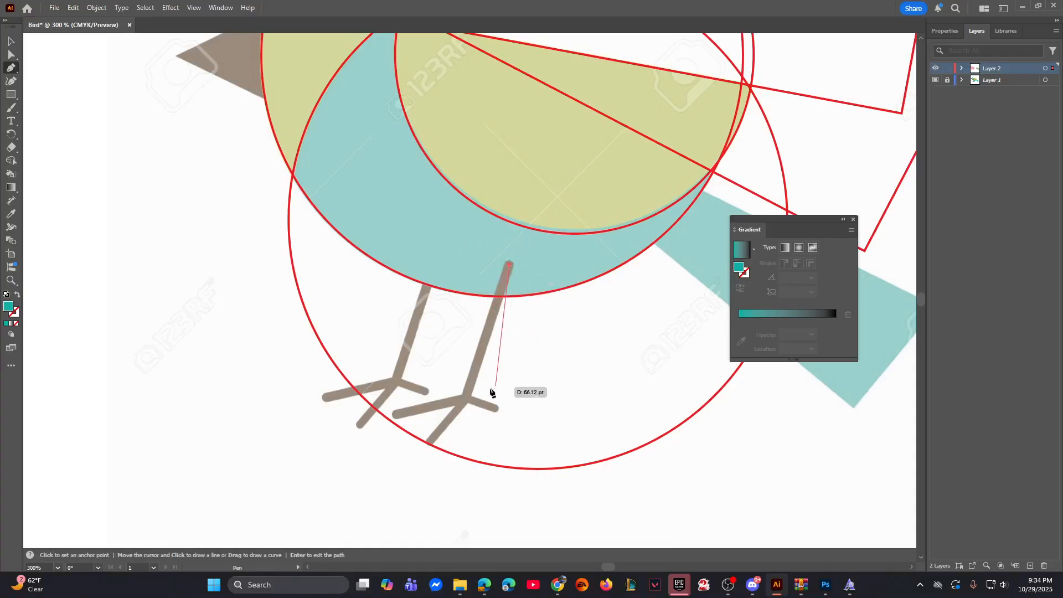
left_click(465, 397)
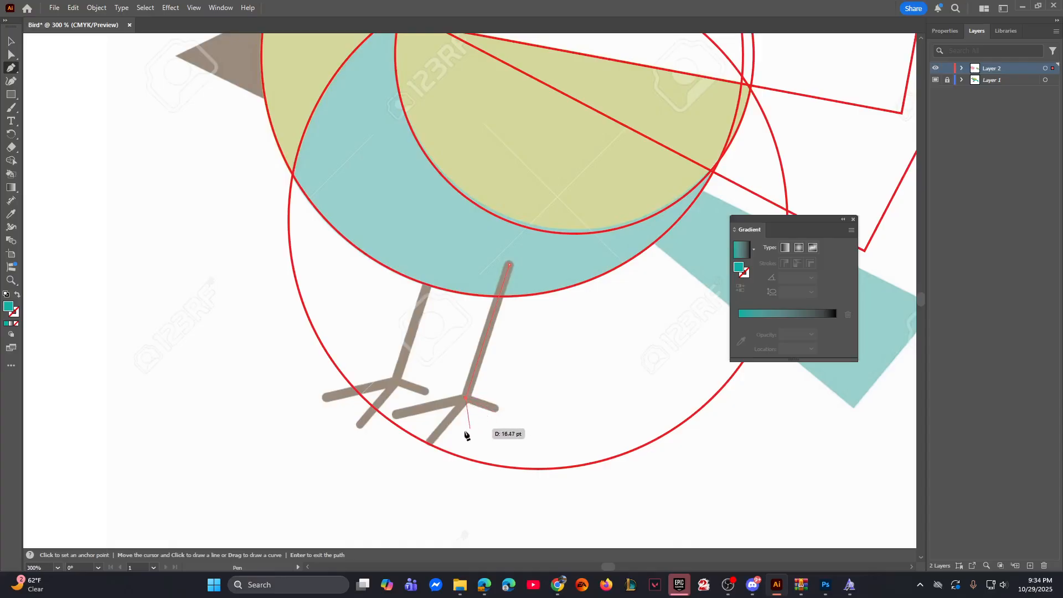
left_click(431, 443)
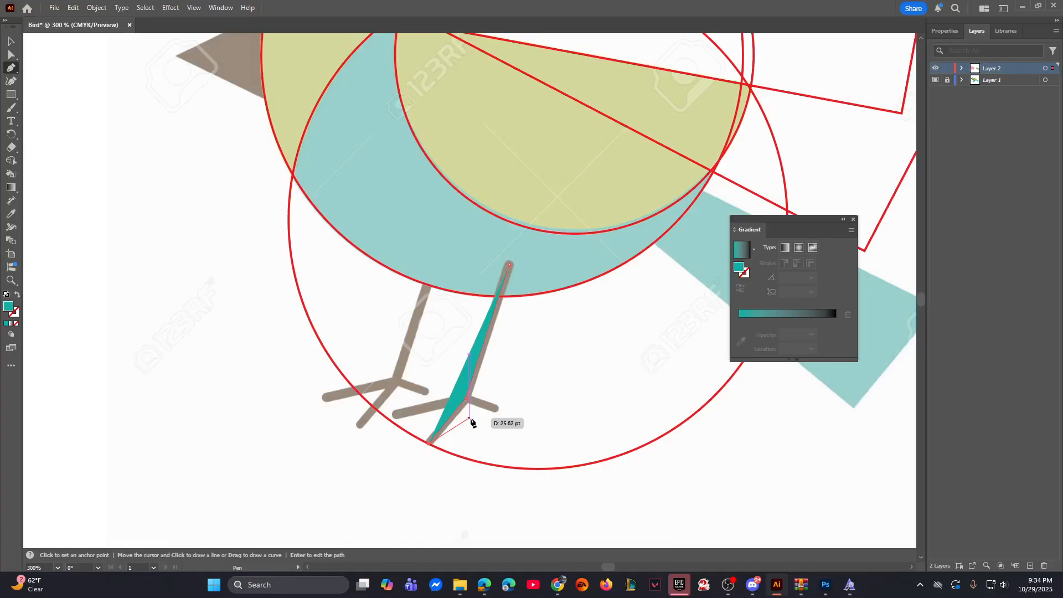
key("Return")
key("v")
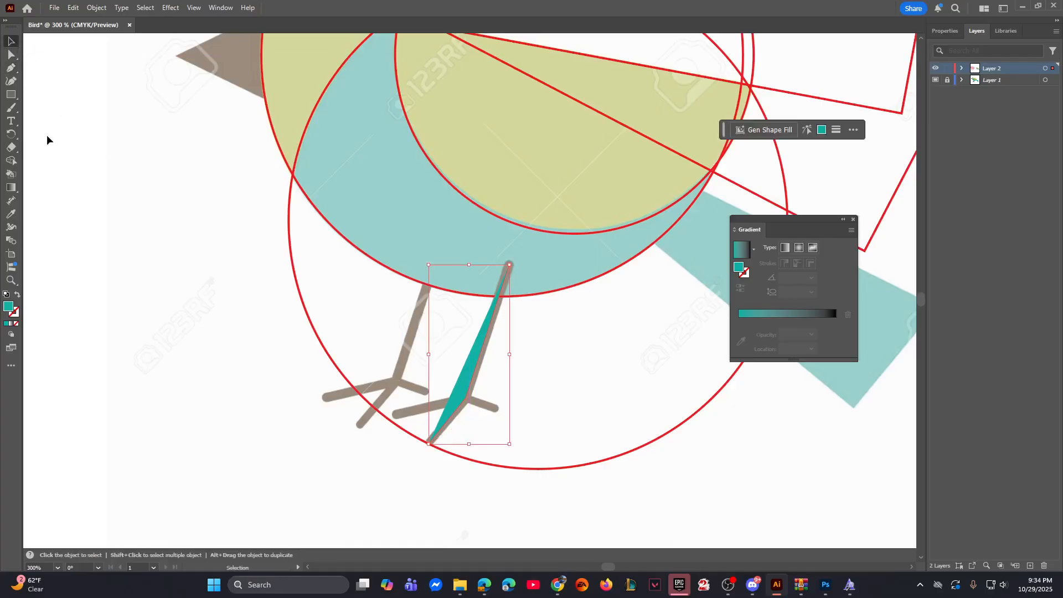
Step: Swap the leg path's fill and stroke, set the stroke color to ff0000, and deselect the path
left_click(18, 298)
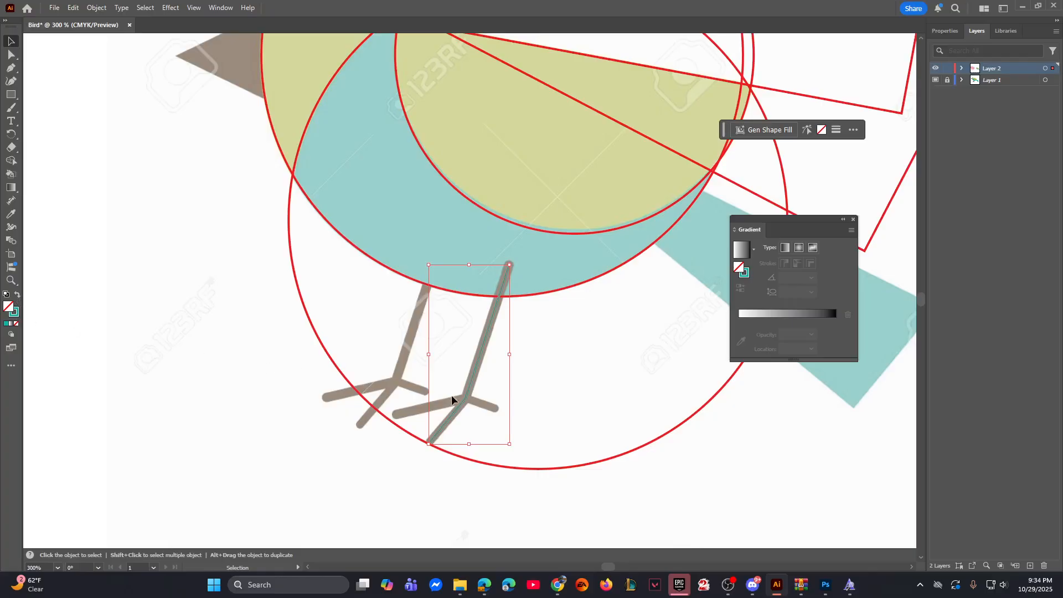
double_click(18, 316)
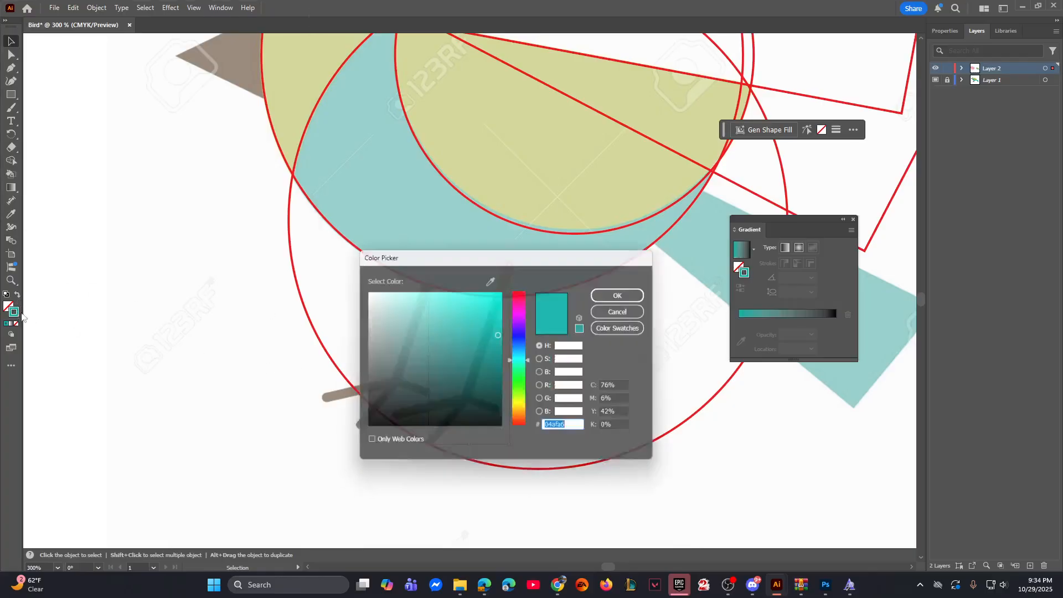
type("ff0000")
left_click(634, 294)
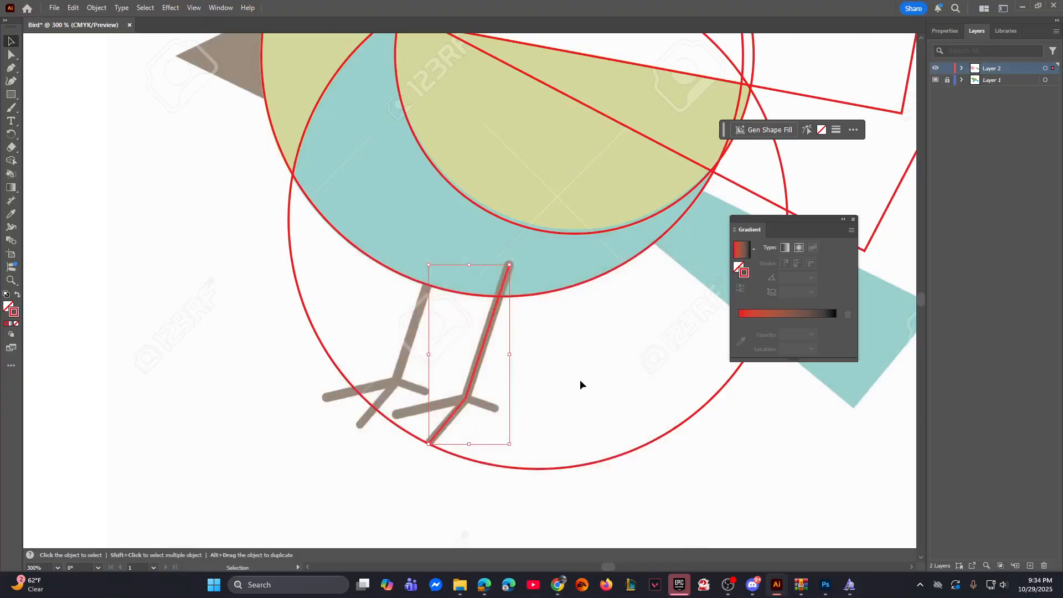
left_click(556, 381)
Step: Draw a second Pen path from the front toe's tip through the ankle to the back toe's tip of the same leg
key("ctrl+=")
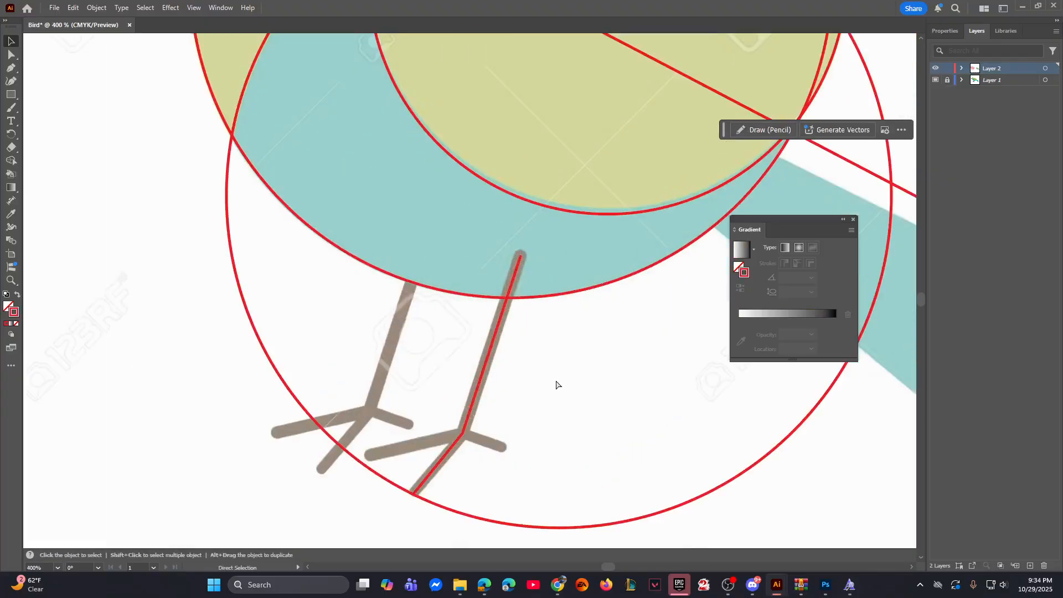
left_click(10, 68)
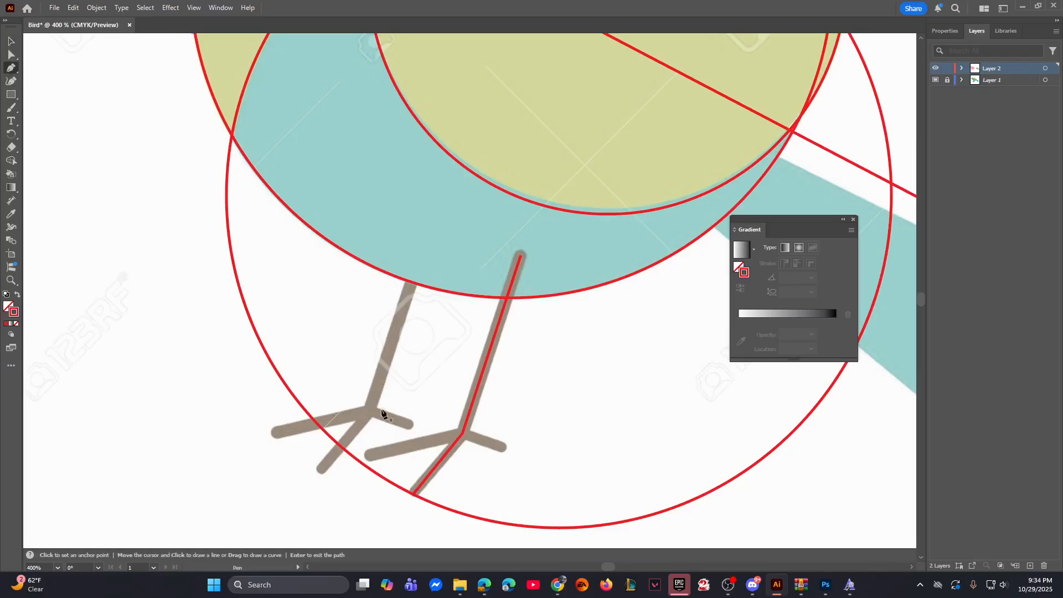
left_click(368, 455)
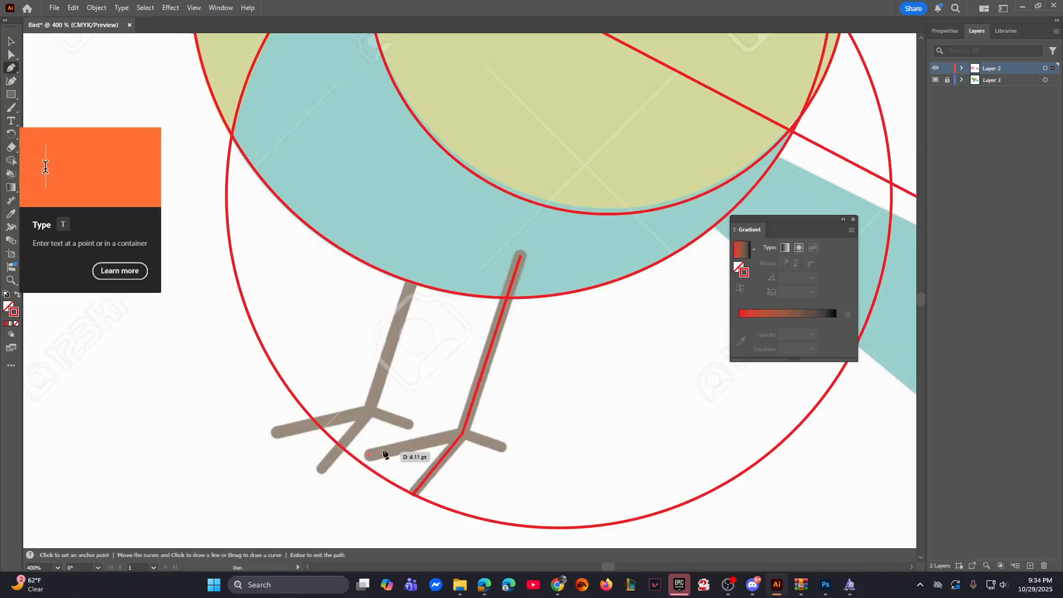
left_click(462, 435)
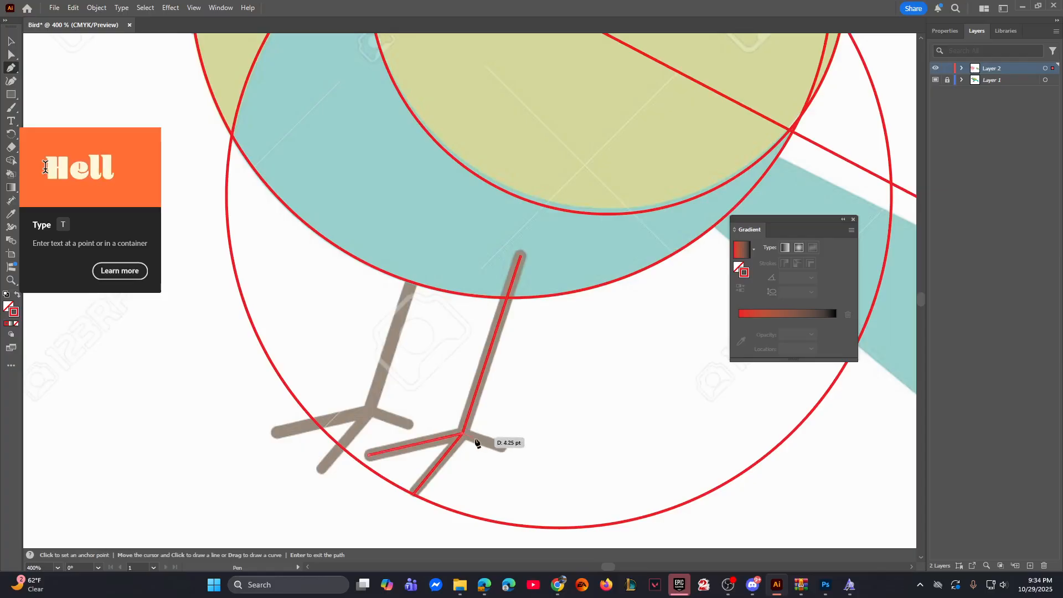
left_click(503, 447)
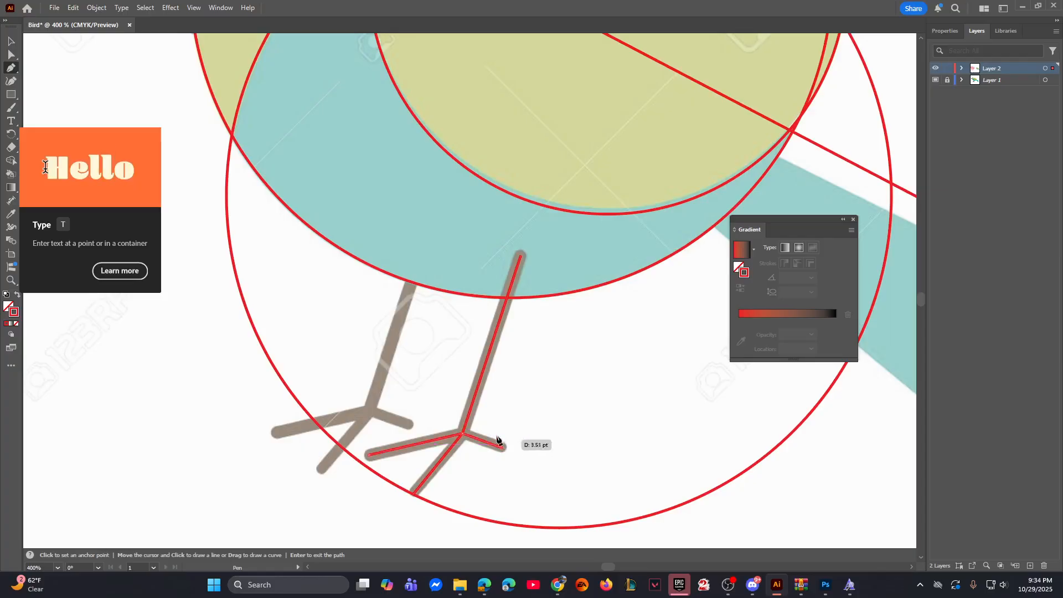
key("Return")
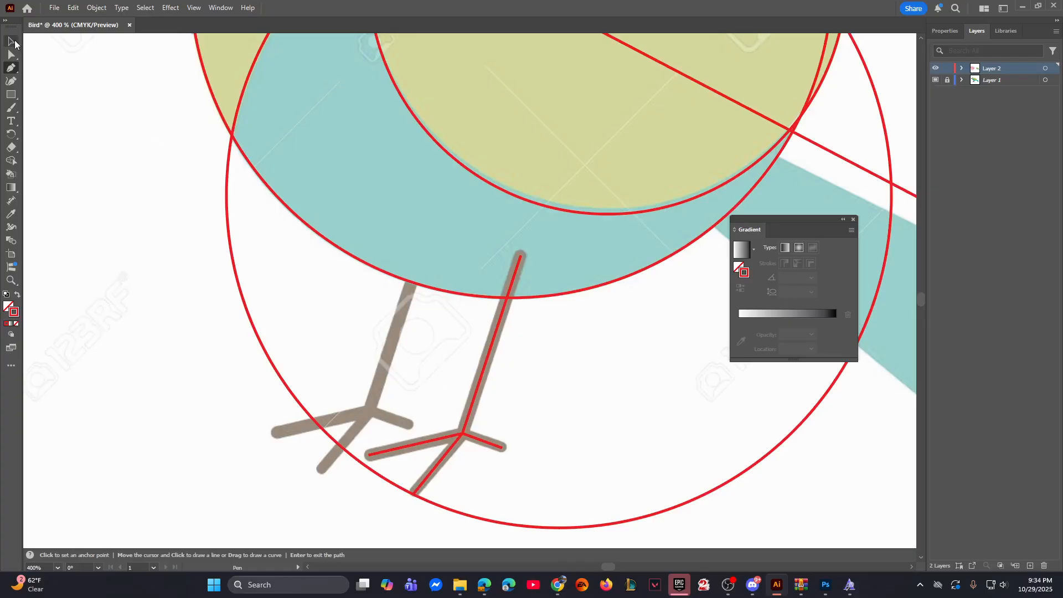
Step: Select both paths of the leg and give them a 5 pt stroke with round caps
left_click(11, 41)
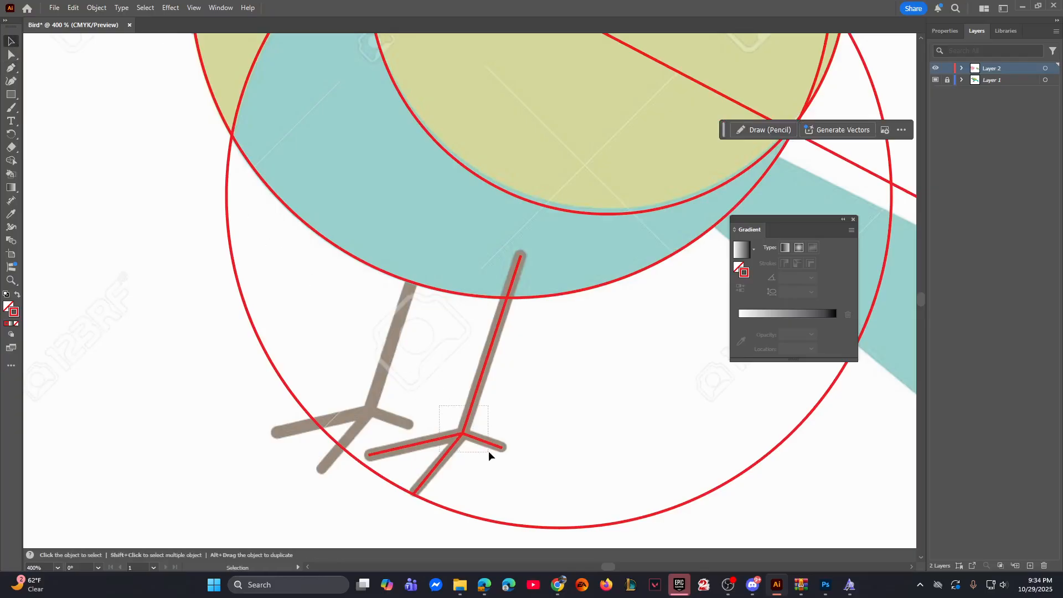
left_click_drag(488, 451, 489, 451)
left_click(943, 31)
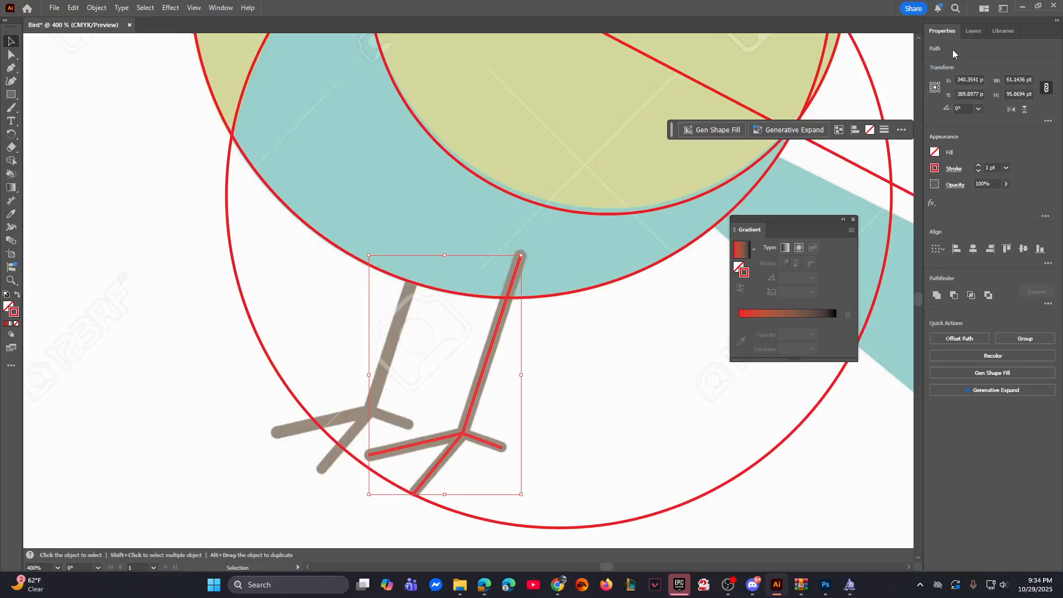
left_click(980, 166)
left_click(980, 166)
left_click(980, 165)
left_click(980, 166)
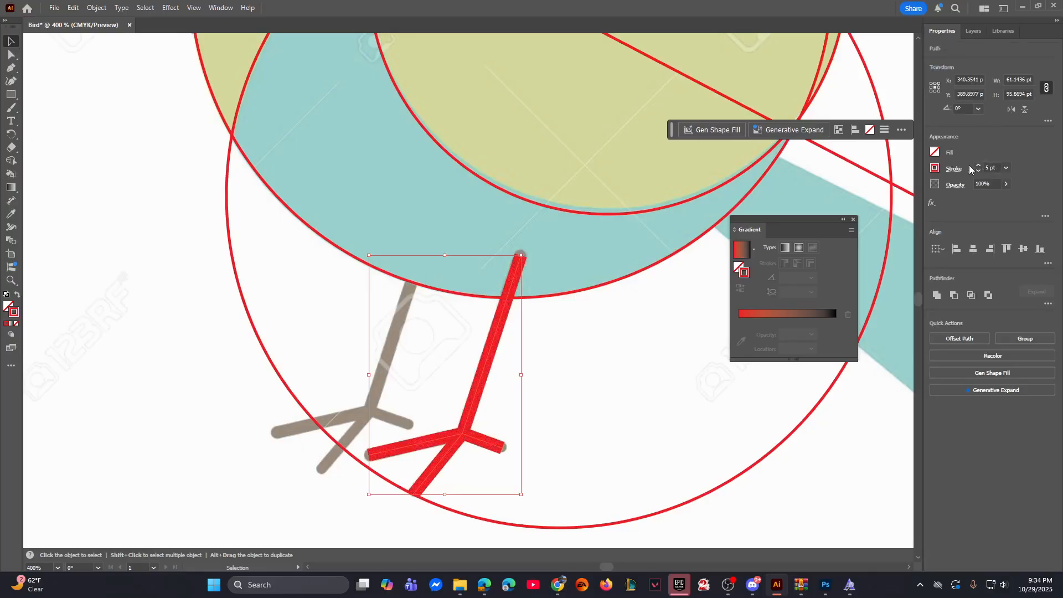
left_click(954, 170)
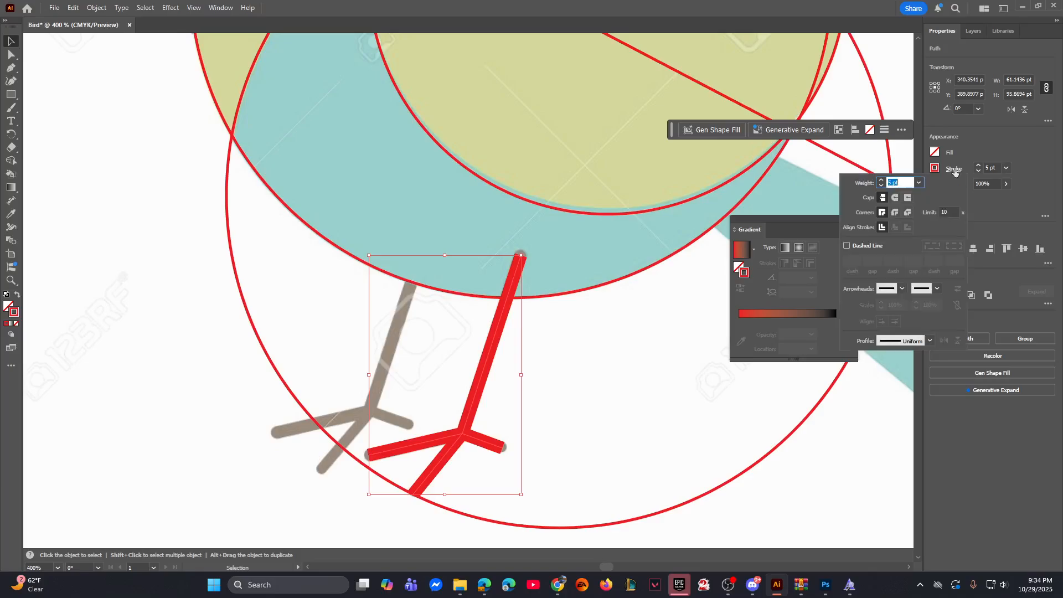
left_click(895, 199)
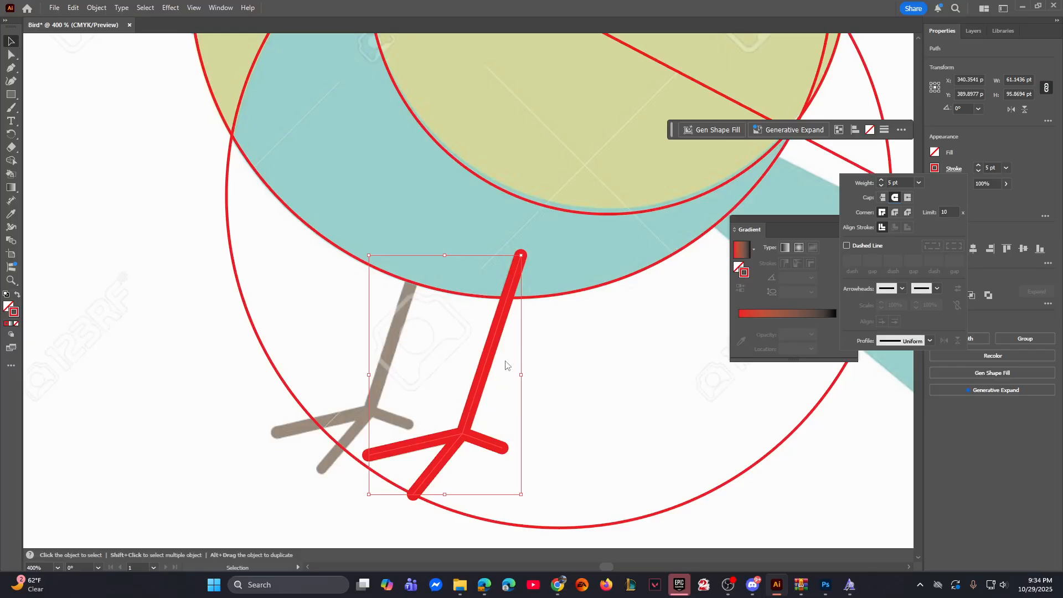
Step: Group the leg's two paths and place a copy of the group over the template's other leg
right_click(487, 350)
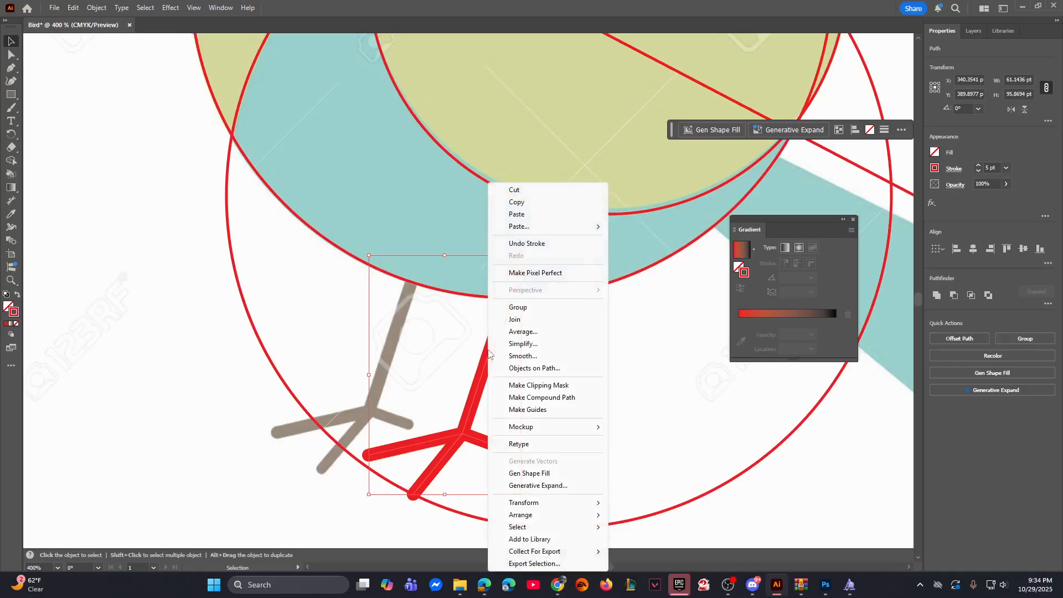
left_click(535, 308)
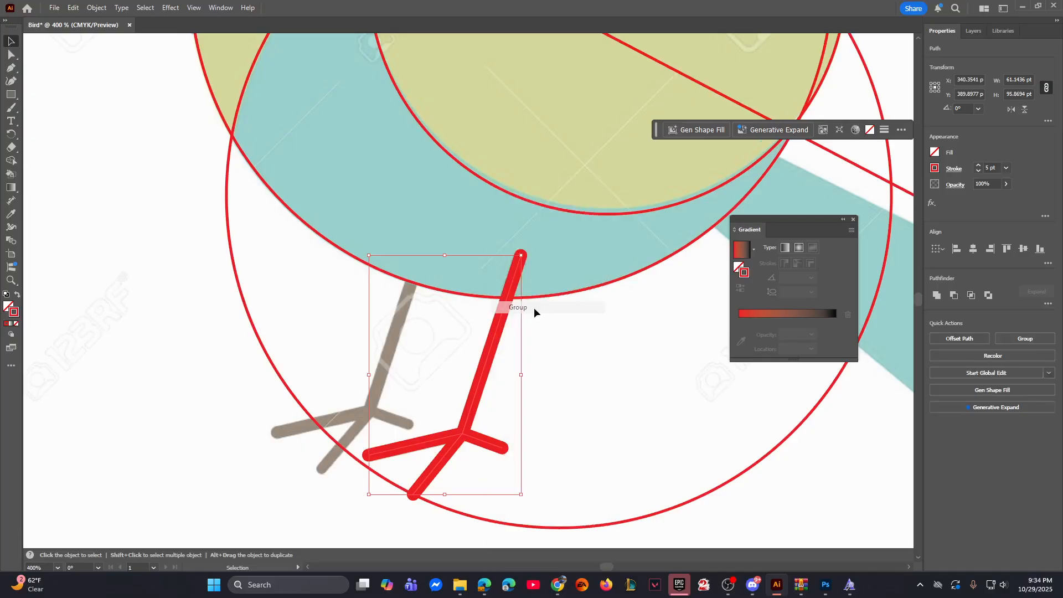
left_click(583, 364)
left_click_drag(480, 388, 386, 365)
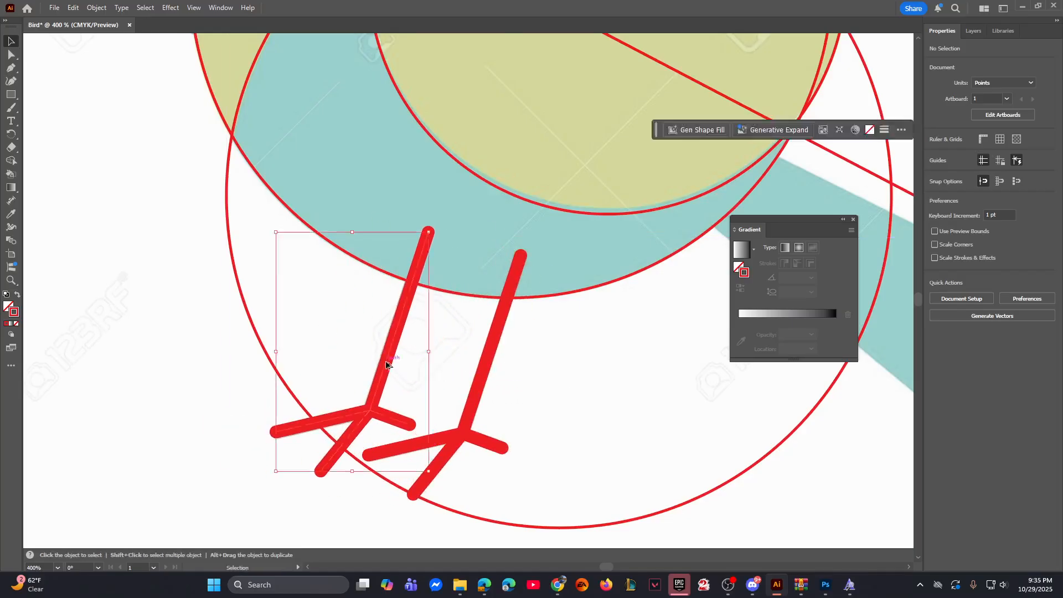
Step: Select both red legs, move them under the colored bird's body in the template's arrangement, and deselect them
left_click(484, 373, "shift")
key("ctrl+minus")
key("ctrl+minus")
key("ctrl+minus")
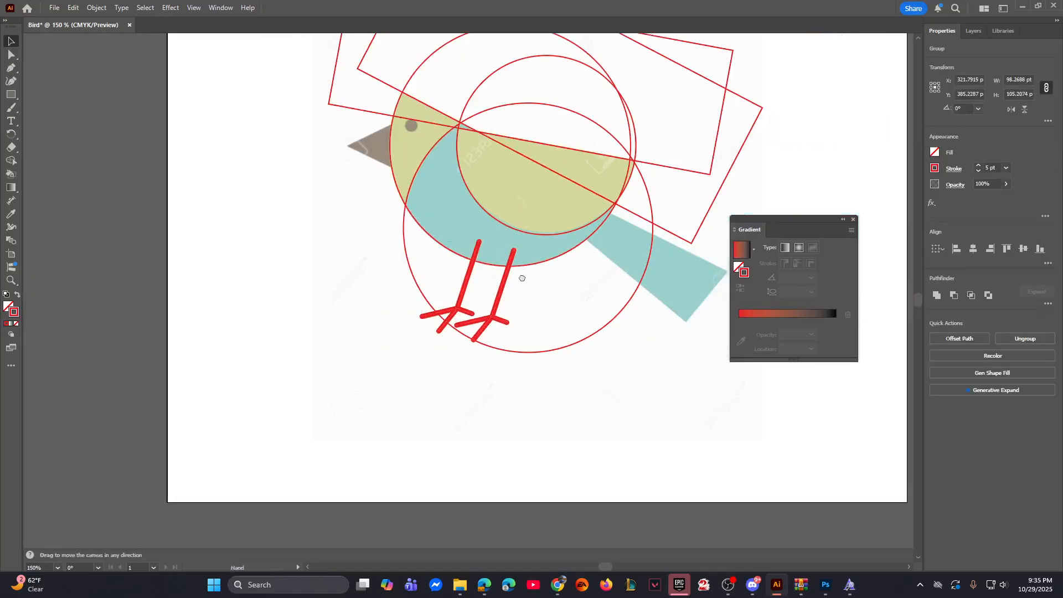
left_click_drag(522, 278, 670, 387)
left_click(703, 381)
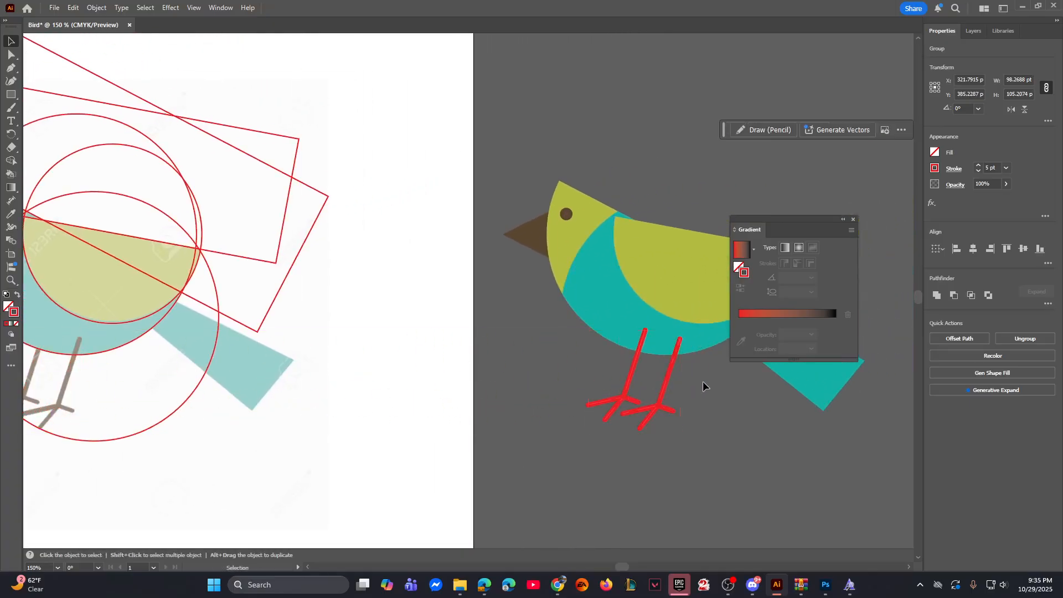
Step: Send the colored bird's leg nearest the beak to the back, behind the body, and deselect it
left_click(633, 375)
right_click(630, 375)
mouse_move(662, 319)
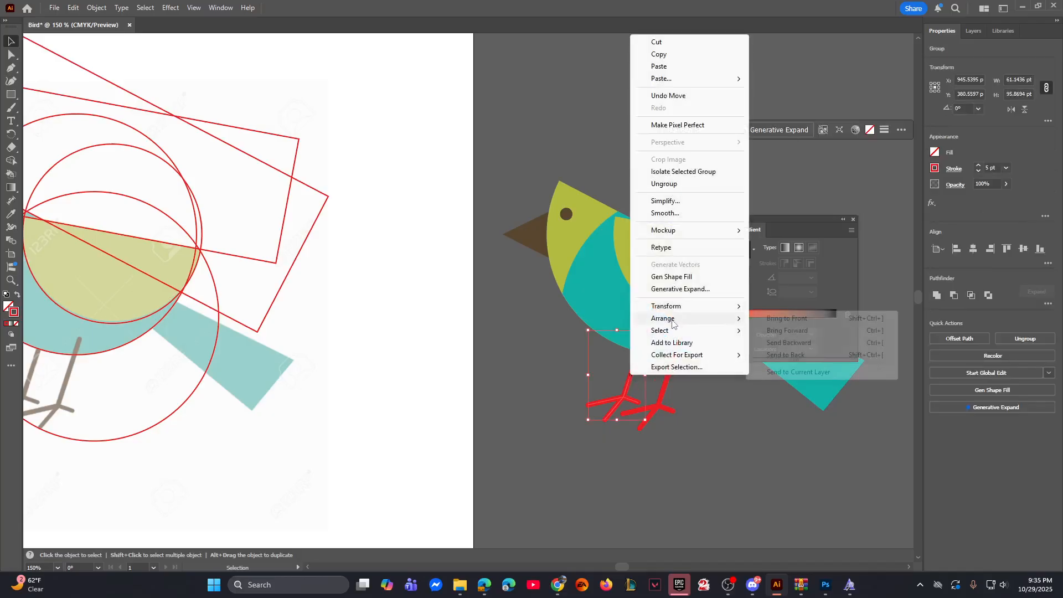
left_click(785, 355)
left_click(674, 393)
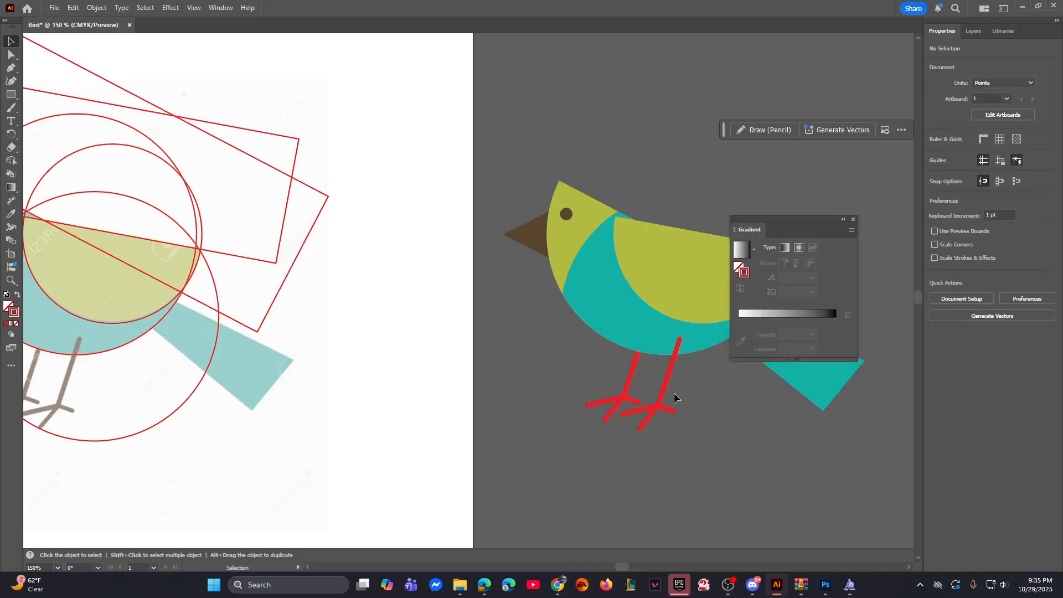
Step: Recolor both legs with the beak's brown as a 6 pt stroke with round caps and no fill, and deselect them
left_click(629, 378)
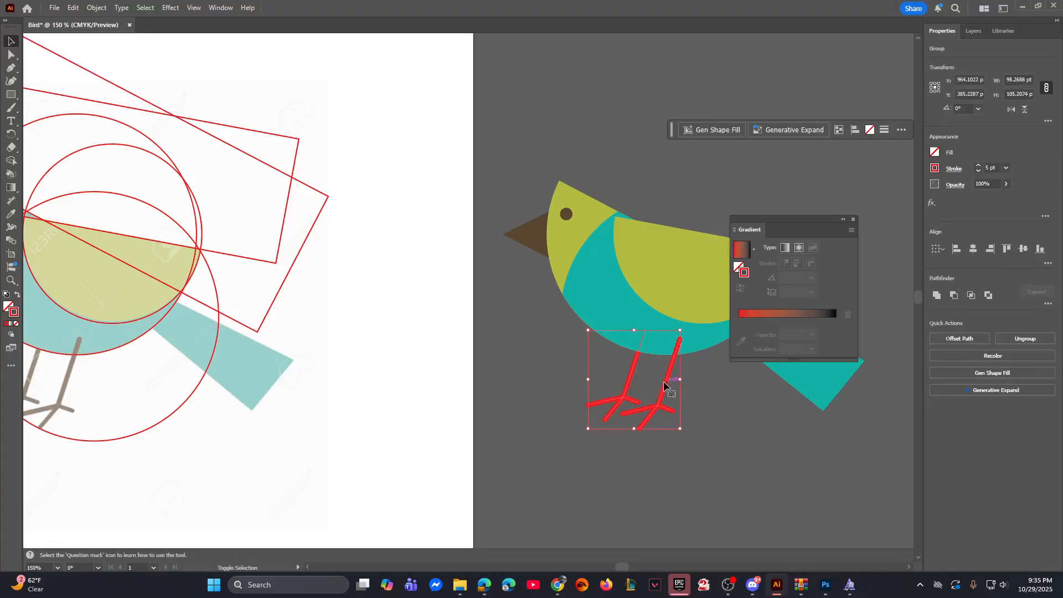
key("i")
left_click(533, 236)
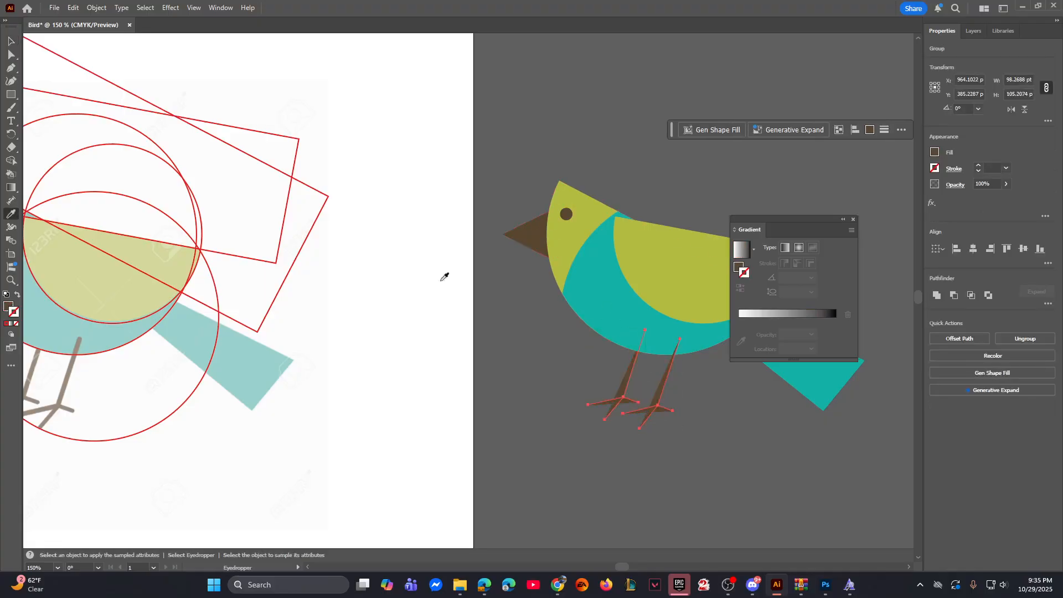
left_click(18, 295)
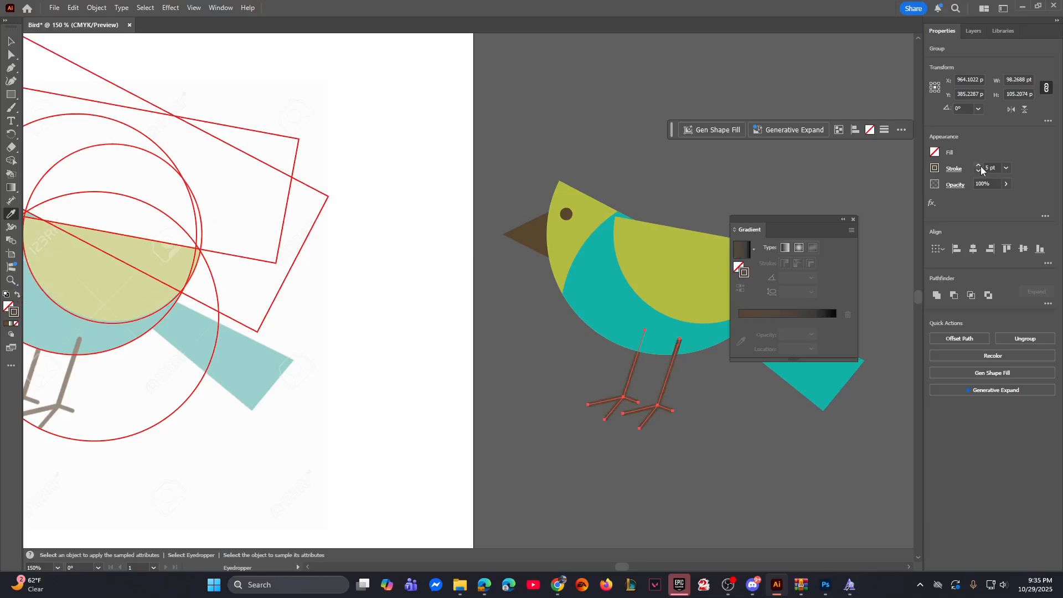
left_click(956, 170)
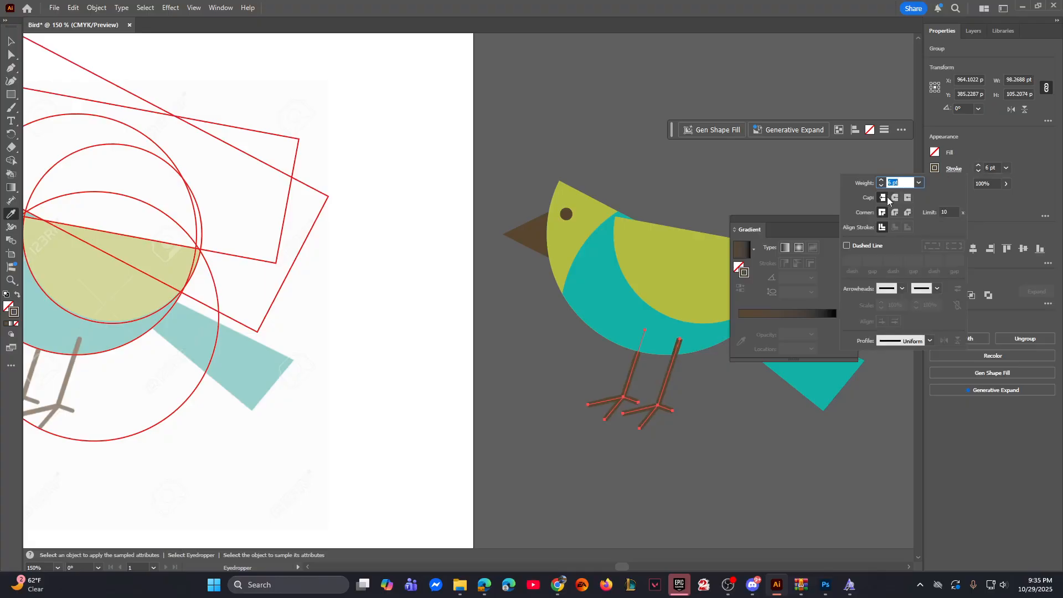
left_click(896, 197)
left_click(11, 41)
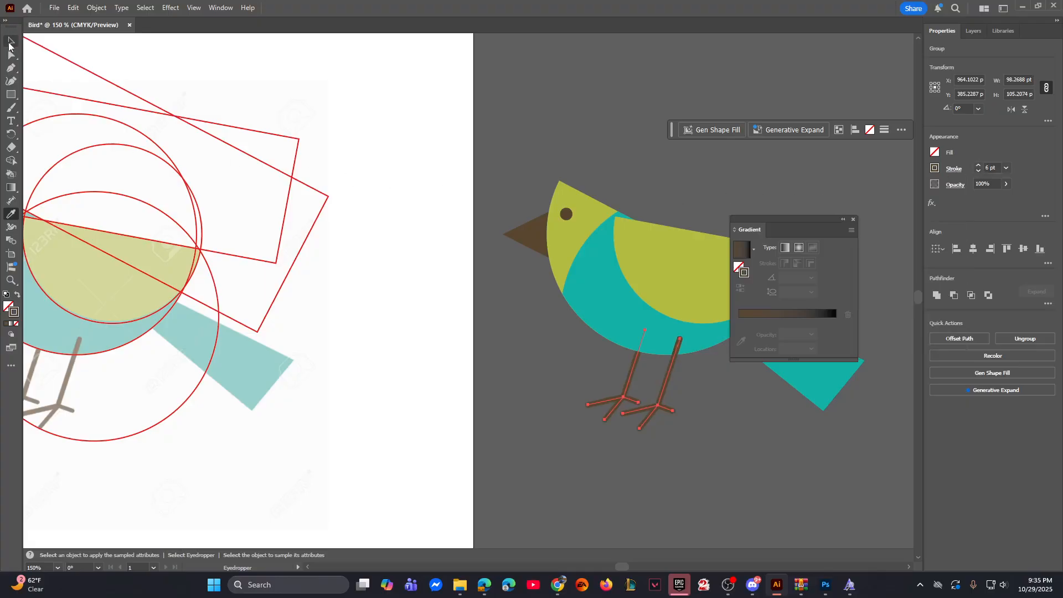
left_click(669, 190)
Step: Delete all the red construction circles and rectangles over the bird template
key("ctrl+minus")
key("ctrl+minus")
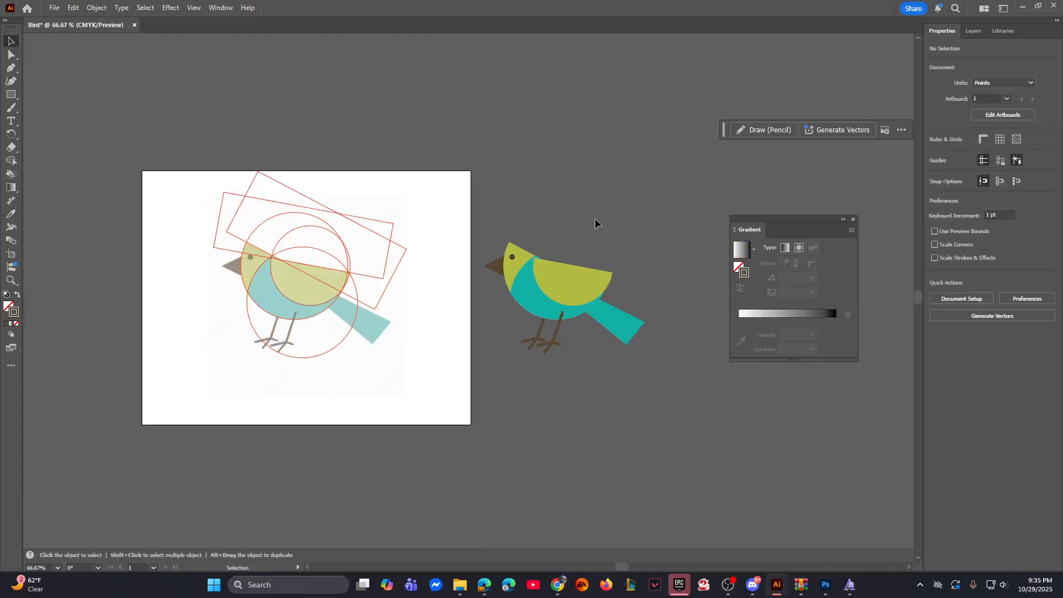
left_click_drag(186, 160, 418, 349)
key("Delete")
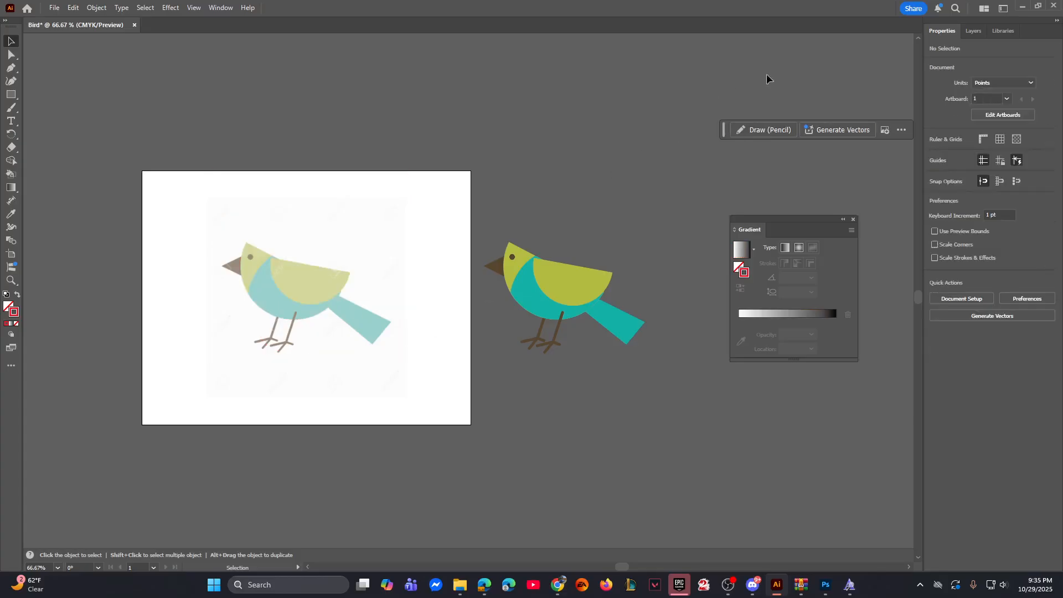
Step: Hide the template layer, Layer 1, and move the whole colored bird onto the middle of the artboard, leaving it deselected
left_click(976, 32)
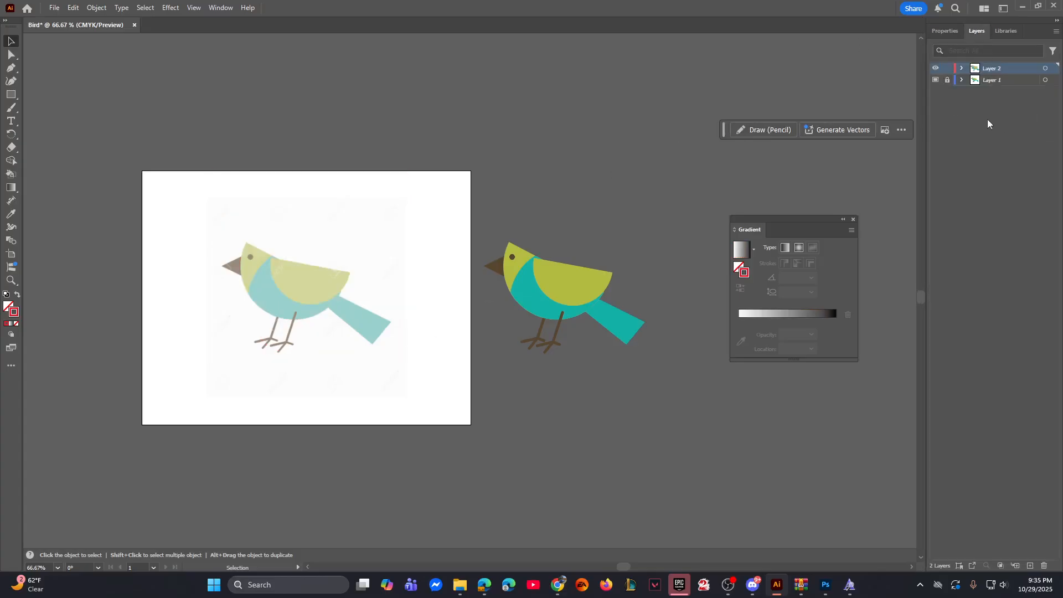
left_click(936, 80)
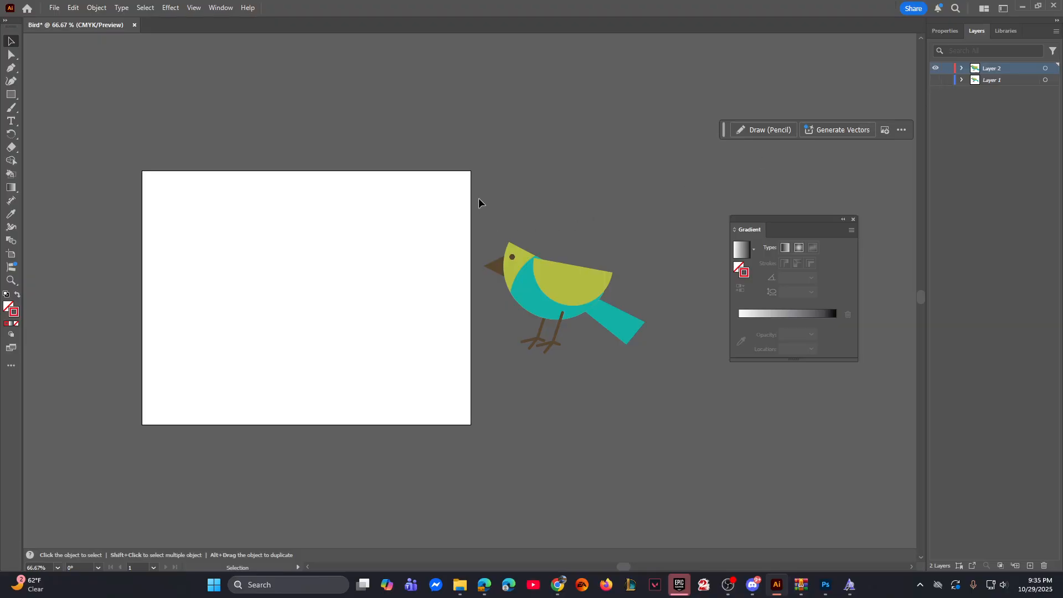
left_click_drag(572, 303, 314, 295)
left_click(329, 211)
Step: Save the illustration to Creative Cloud as a cloud document named Bird
left_click(54, 8)
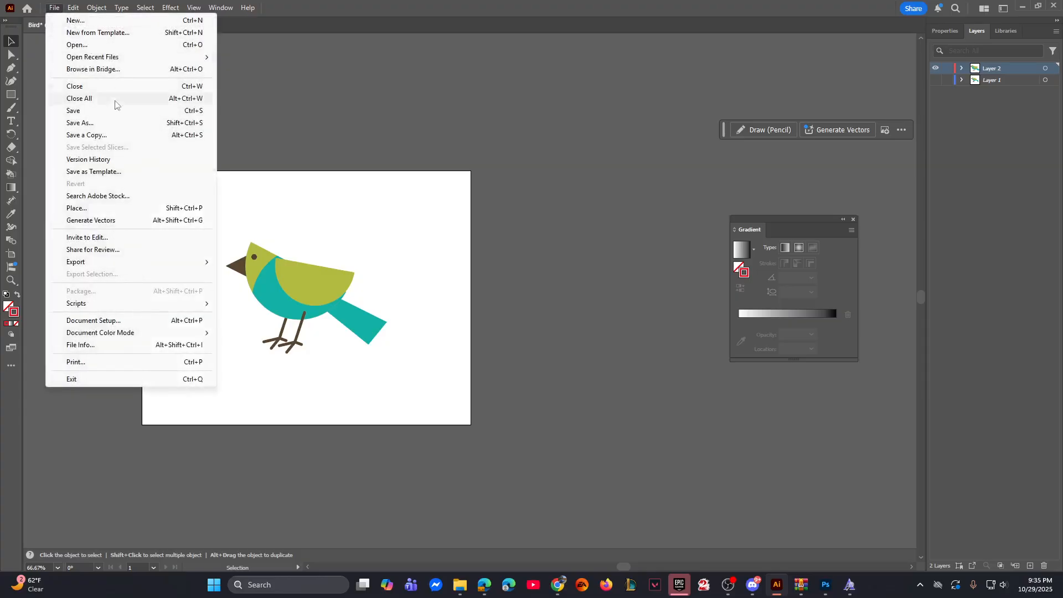
left_click(92, 123)
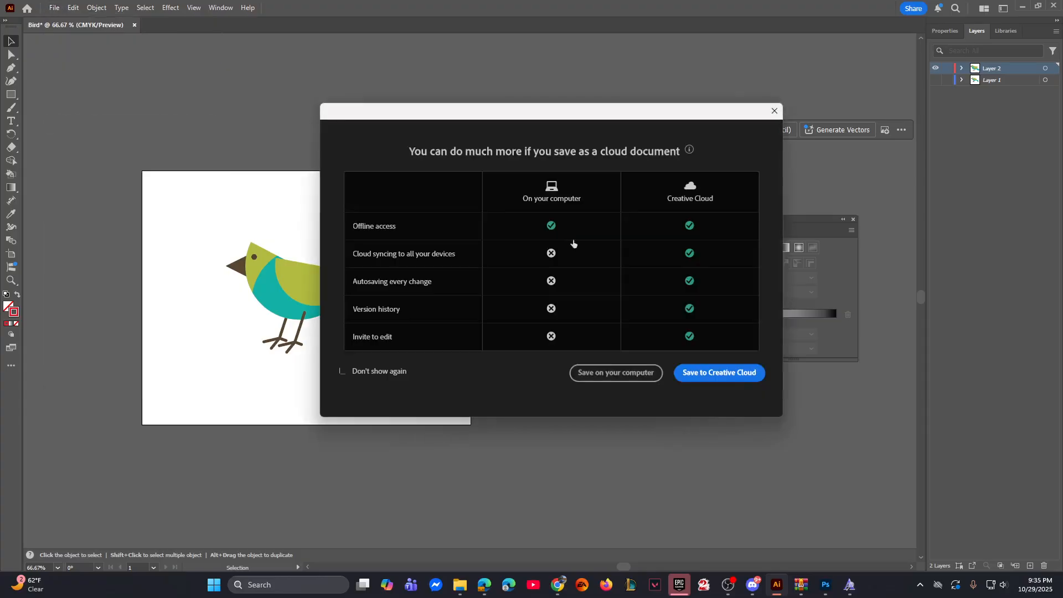
left_click(702, 378)
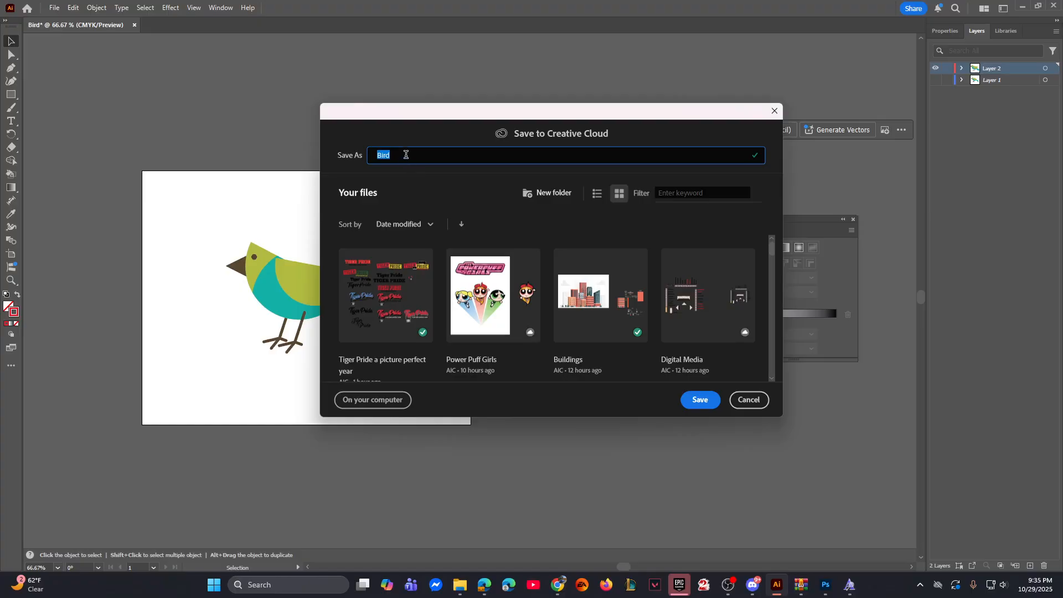
left_click(690, 399)
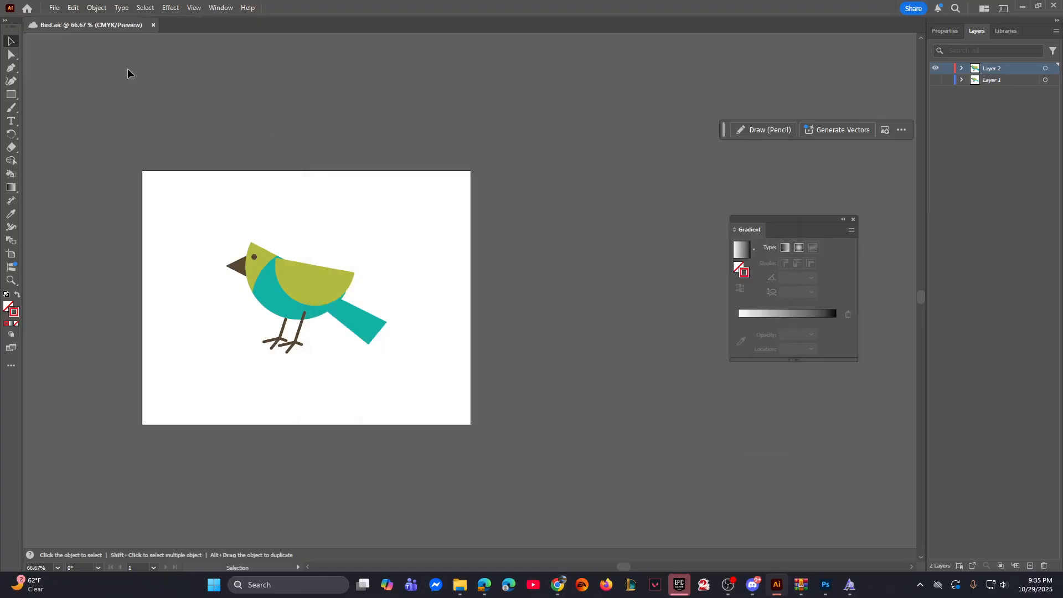
left_click(54, 8)
left_click(83, 123)
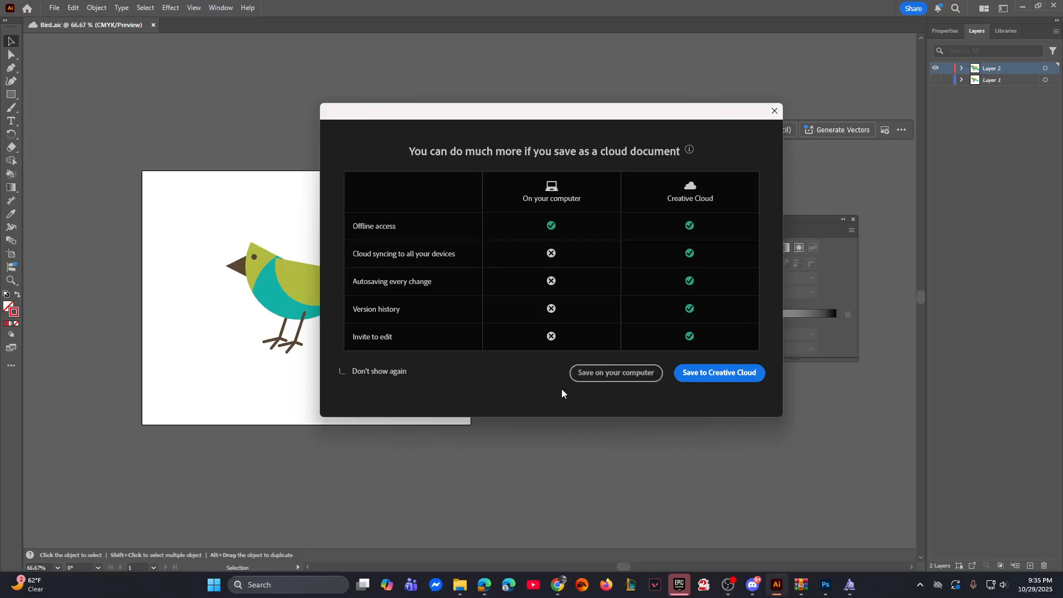
left_click(604, 377)
left_click_drag(388, 55, 0, 95)
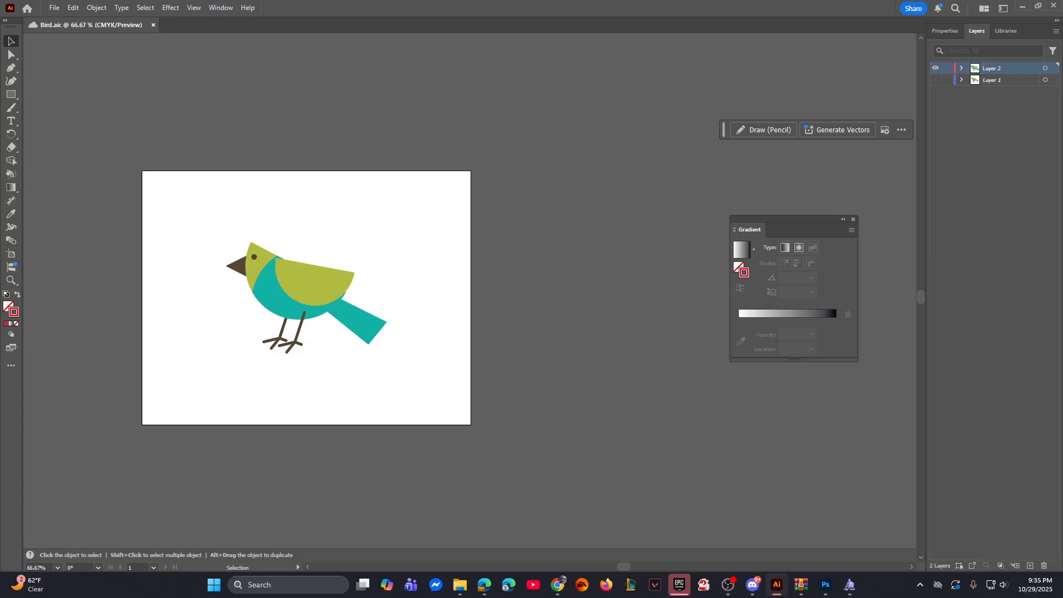
left_click_drag(0, 95, 339, 122)
left_click(268, 343)
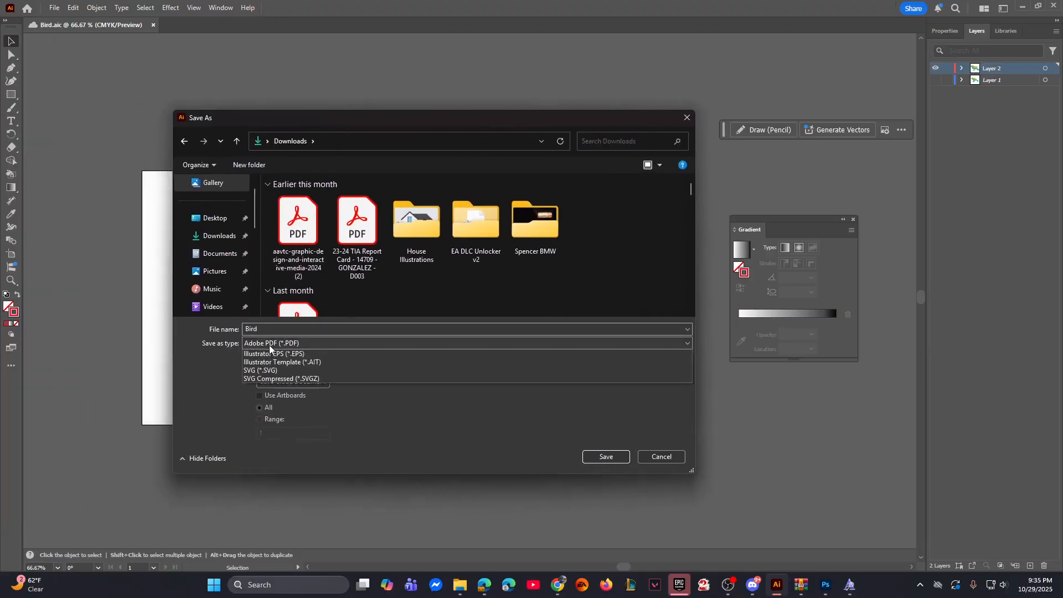
left_click(276, 363)
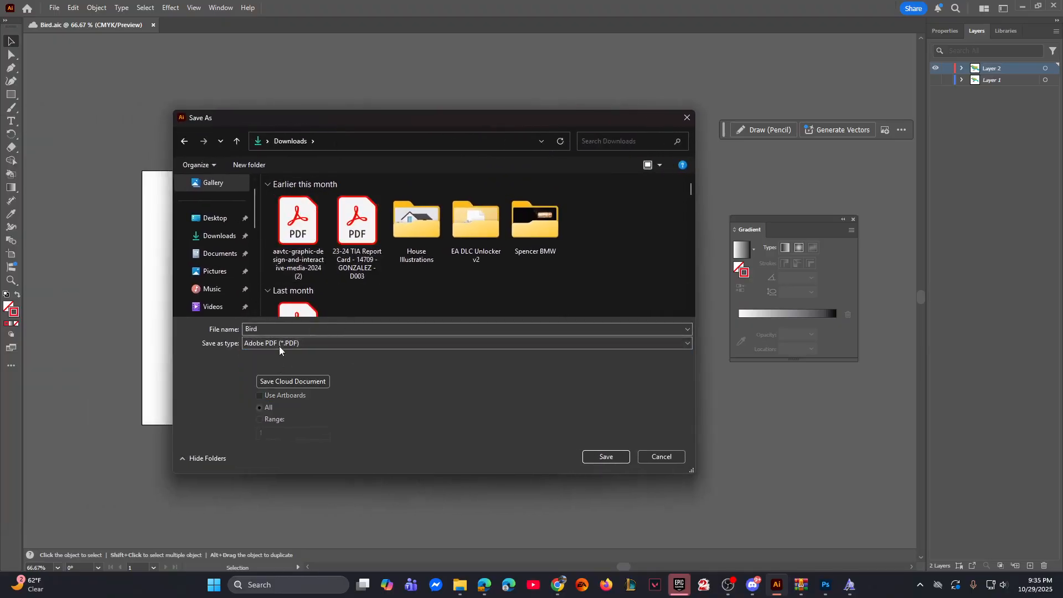
double_click(272, 330)
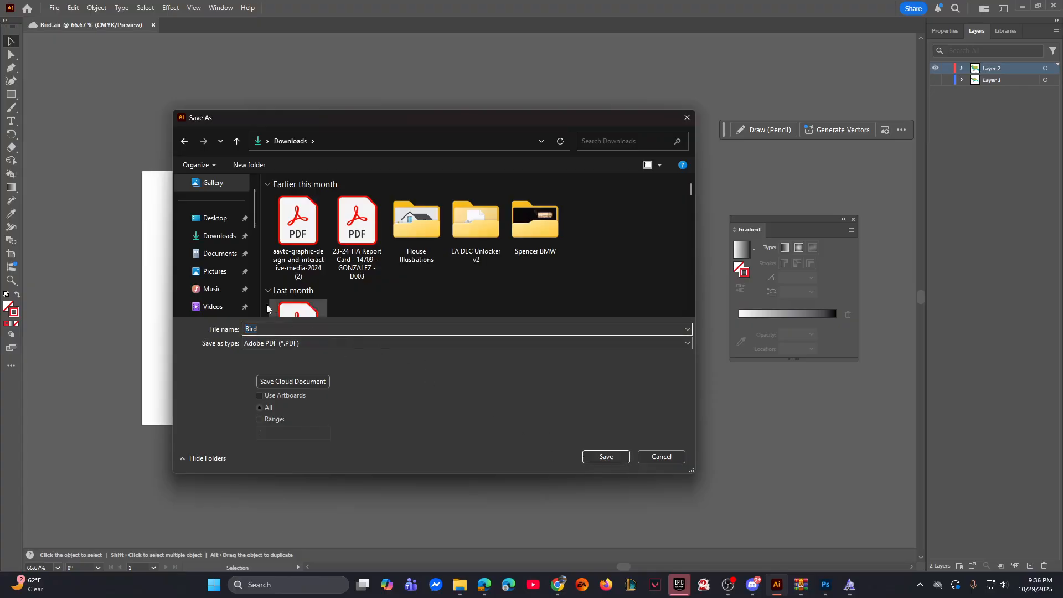
left_click(644, 459)
left_click(646, 460)
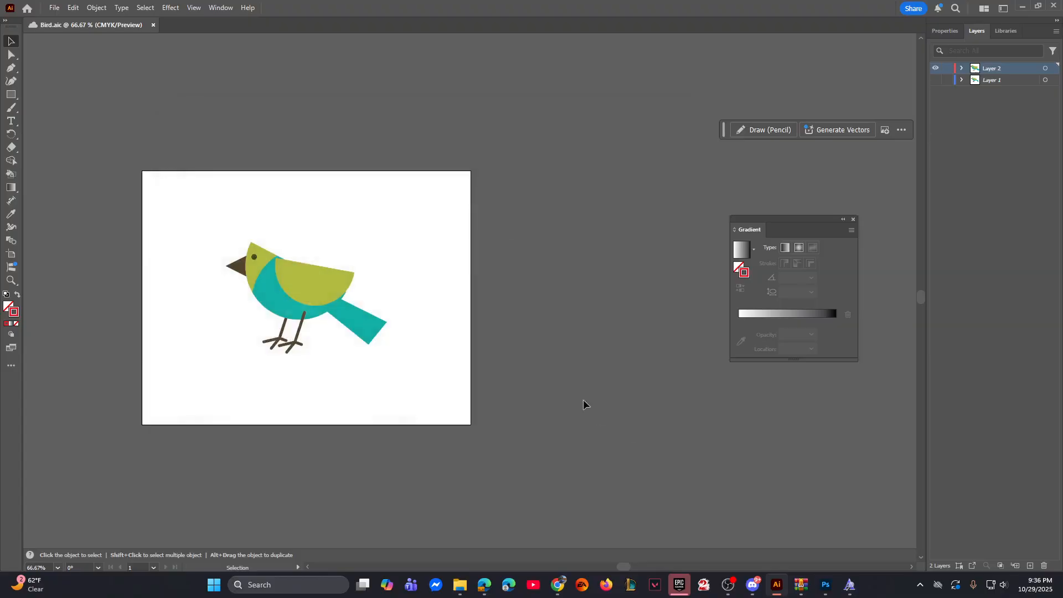